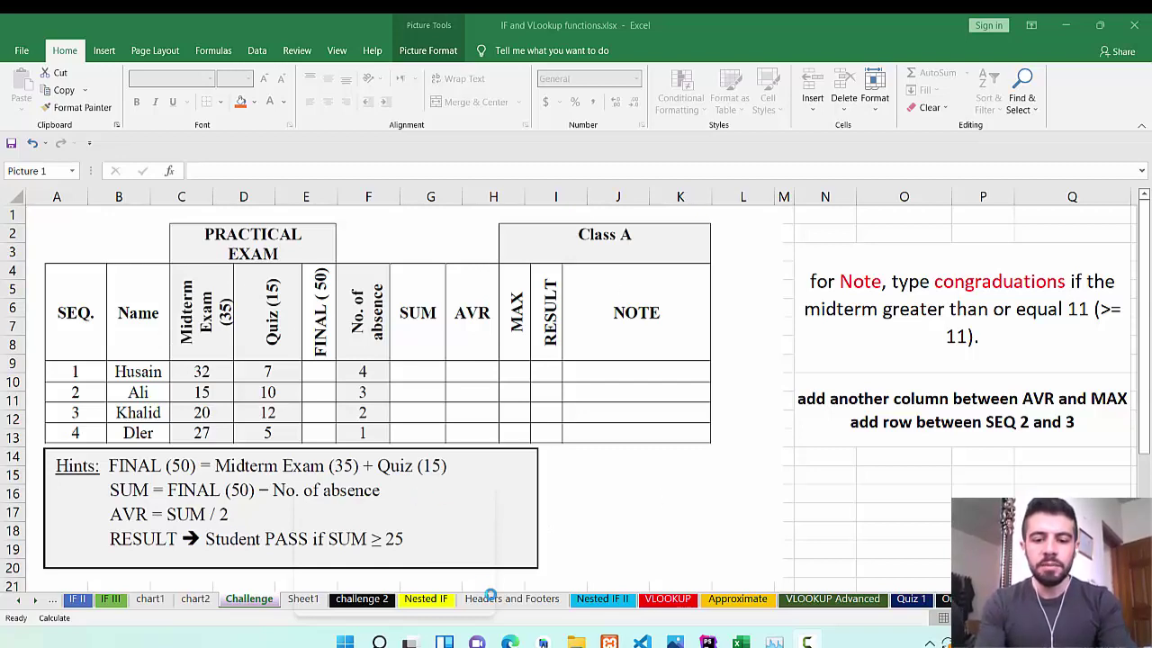
Paste the copied exercise table picture into Sheet1 and place it beside the existing headers
{"action": "left_click", "coordinate": [286, 601]}
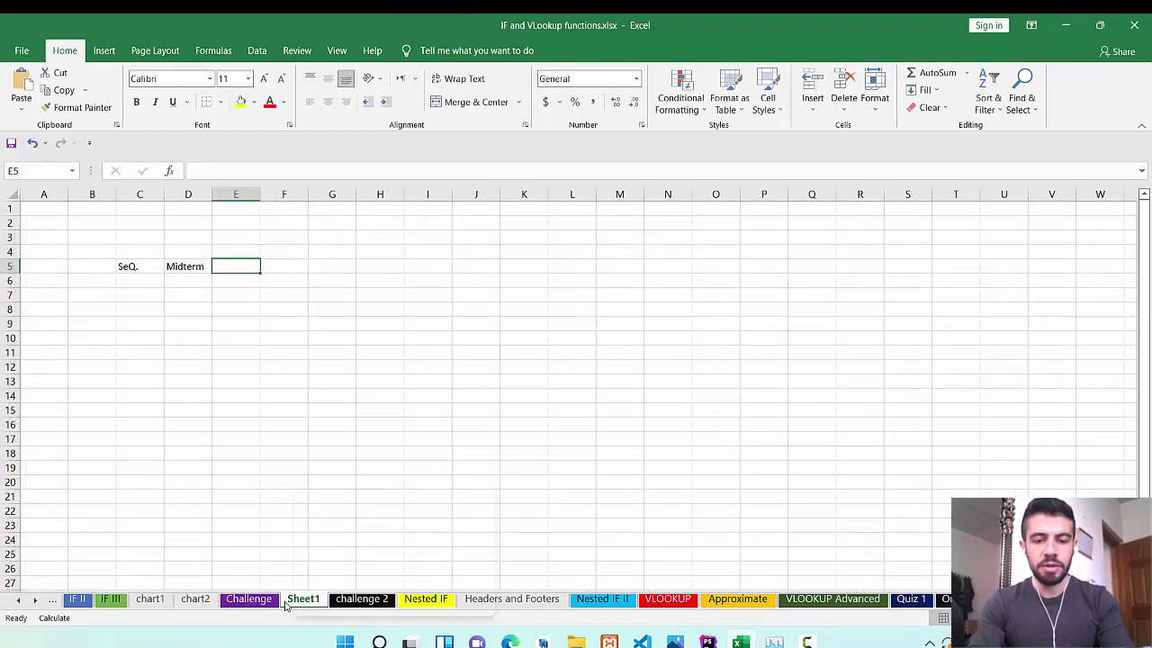
{"action": "left_click", "coordinate": [826, 279]}
{"action": "key", "text": "ctrl+v"}
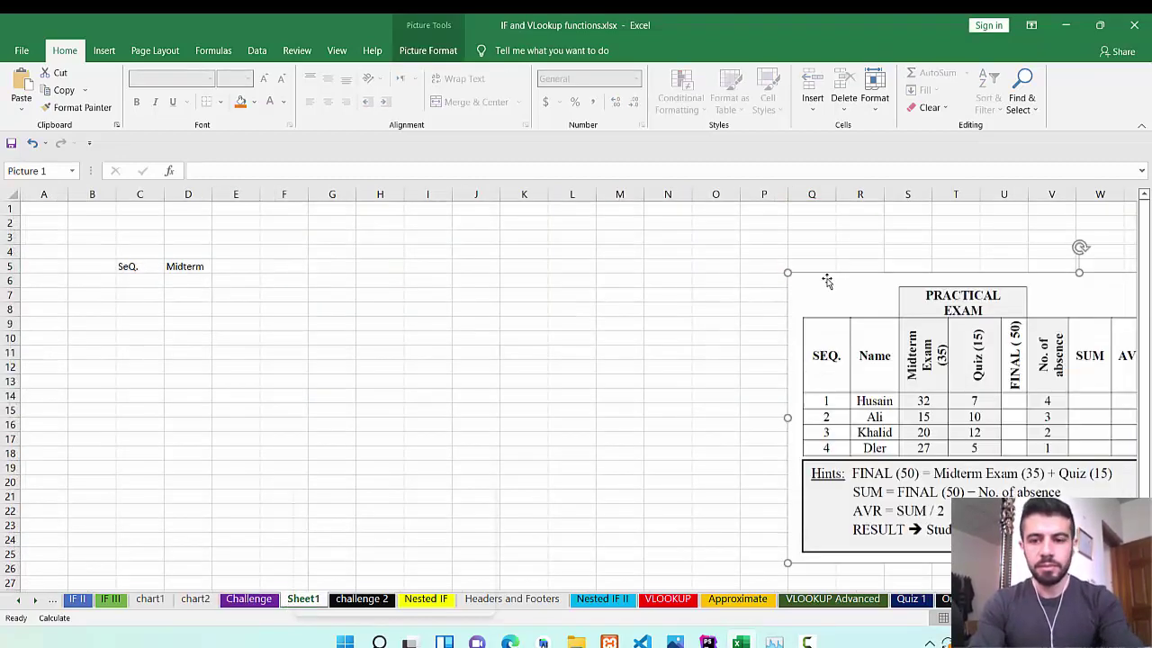
{"action": "left_click_drag", "start_coordinate": [834, 303], "coordinate": [477, 301]}
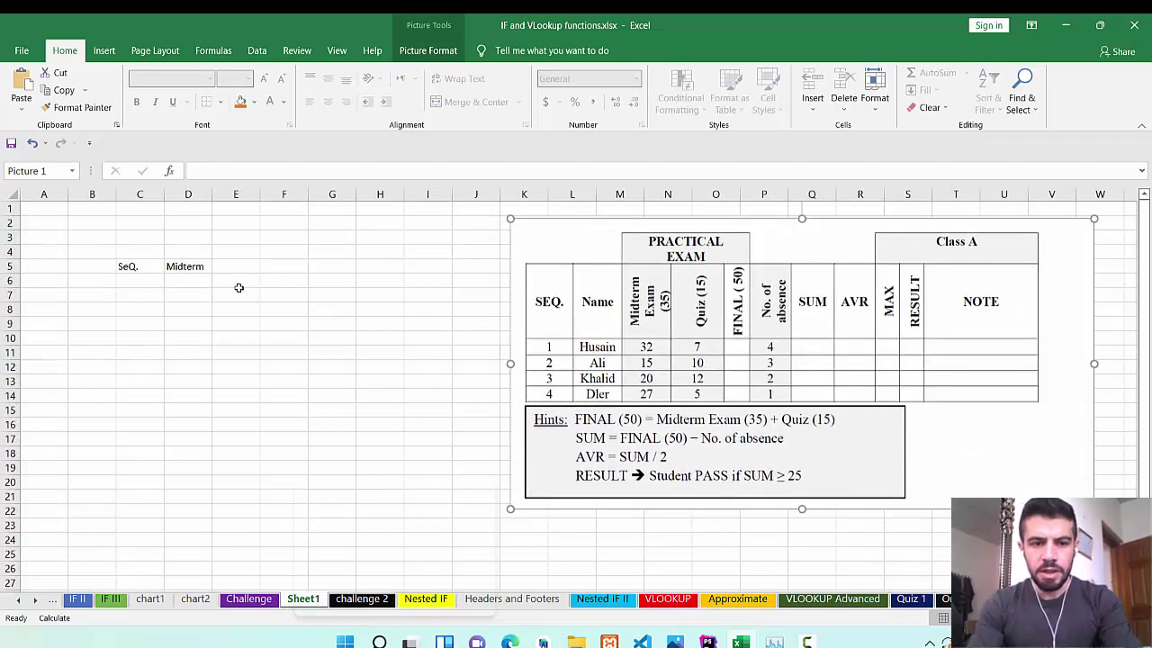
Replace the header in D5 with Name and enter Midterm Exam (35) in E5
{"action": "left_click", "coordinate": [188, 271]}
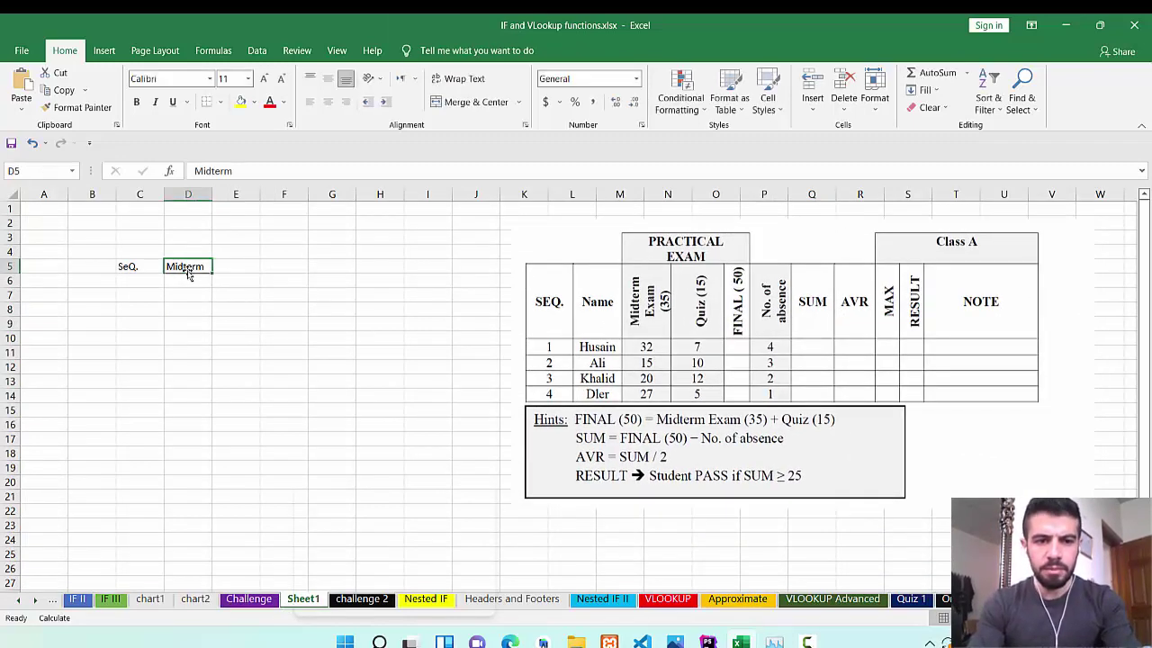
{"action": "type", "text": "Name"}
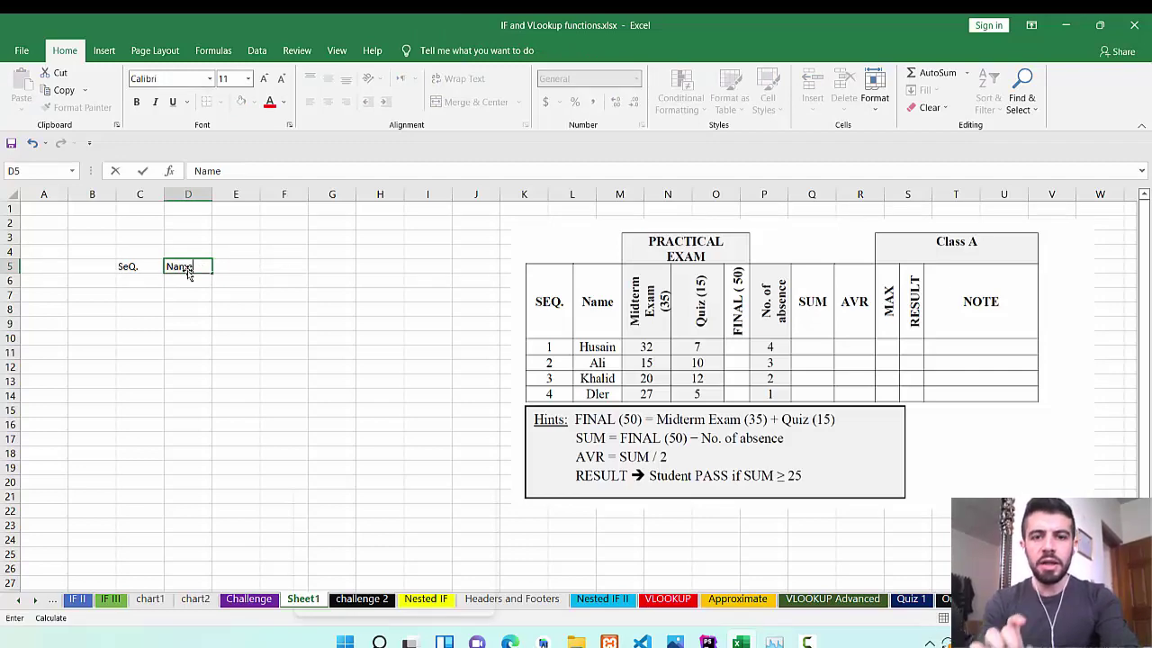
{"action": "key", "text": "Tab"}
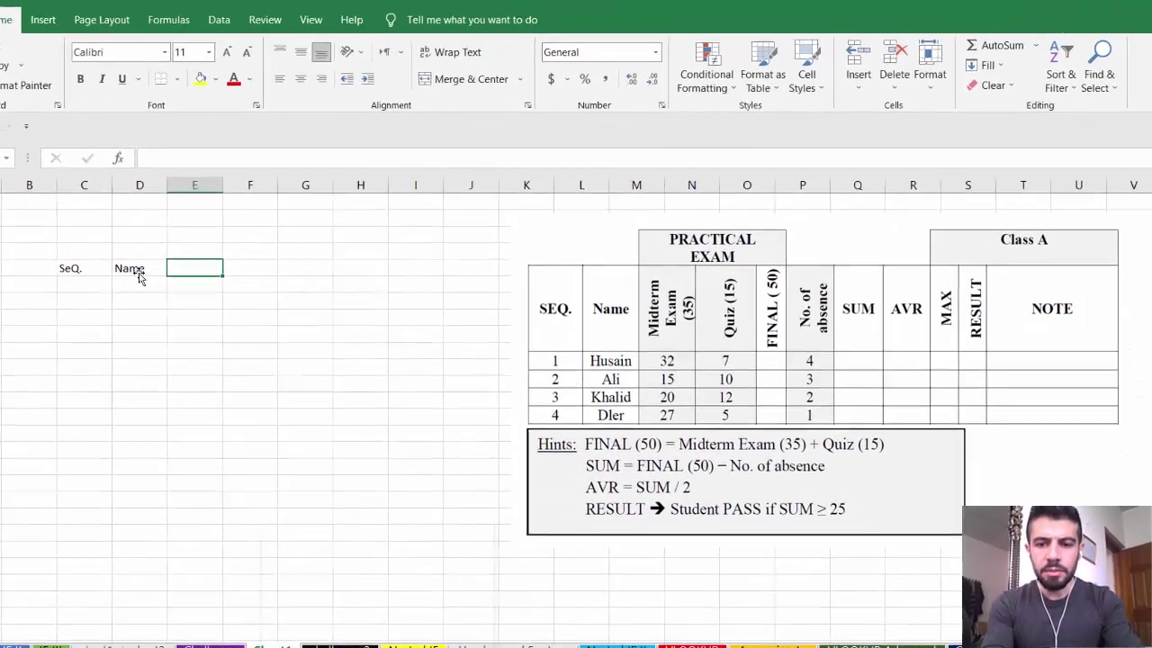
{"action": "type", "text": "Midterm "}
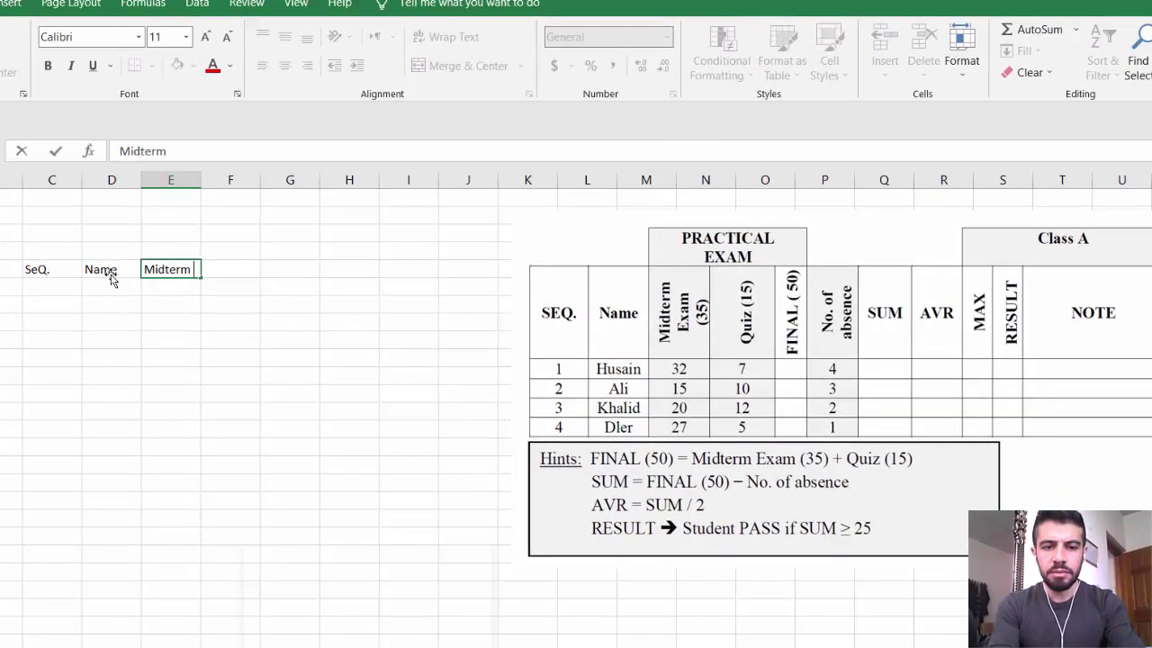
{"action": "type", "text": "Exam (35"}
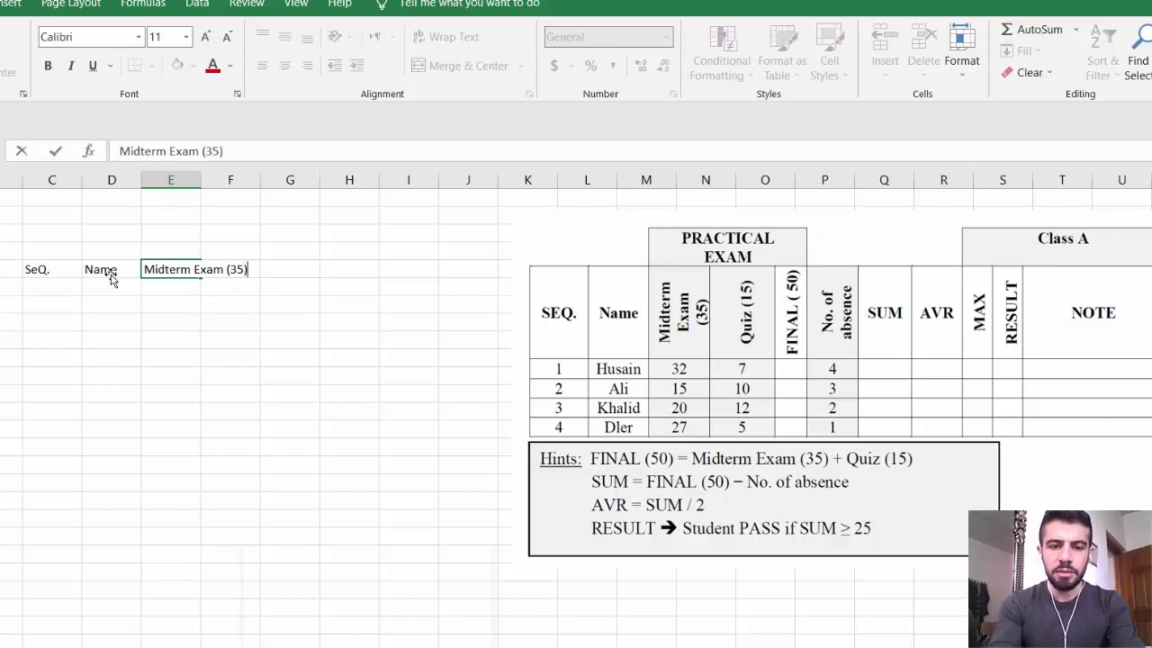
{"action": "key", "text": "Tab"}
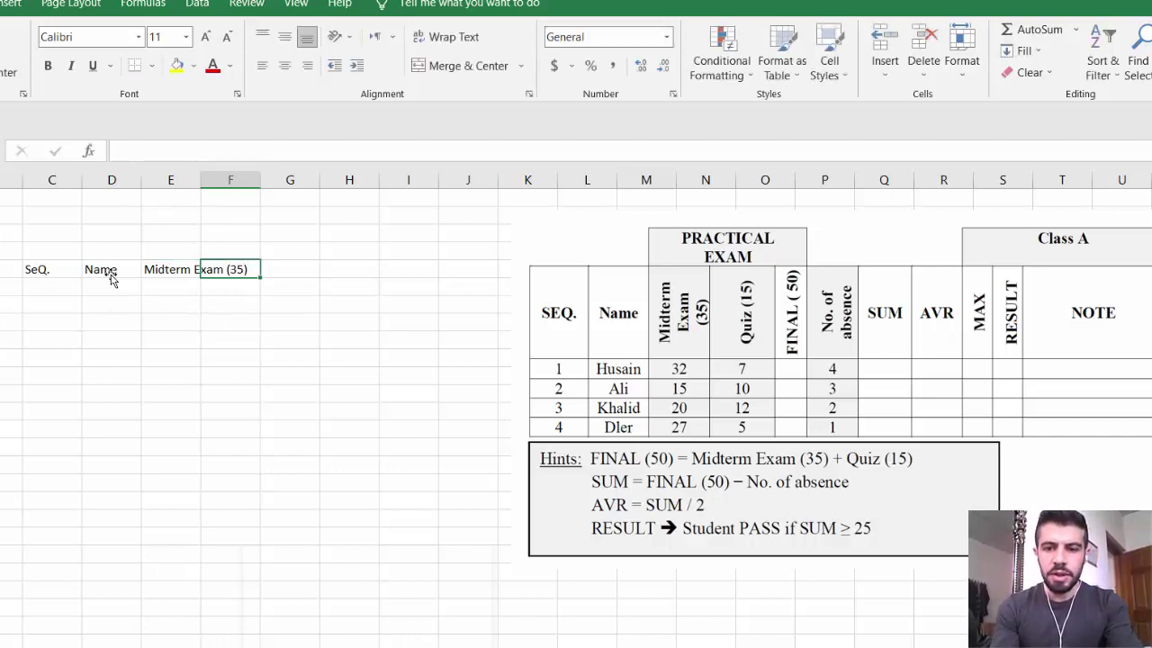
Continue the header row from F5 with Quiz (5), Final (50), No. of Absence, Sum, AVR, Max, Result and Note
{"action": "type", "text": "Quiz"}
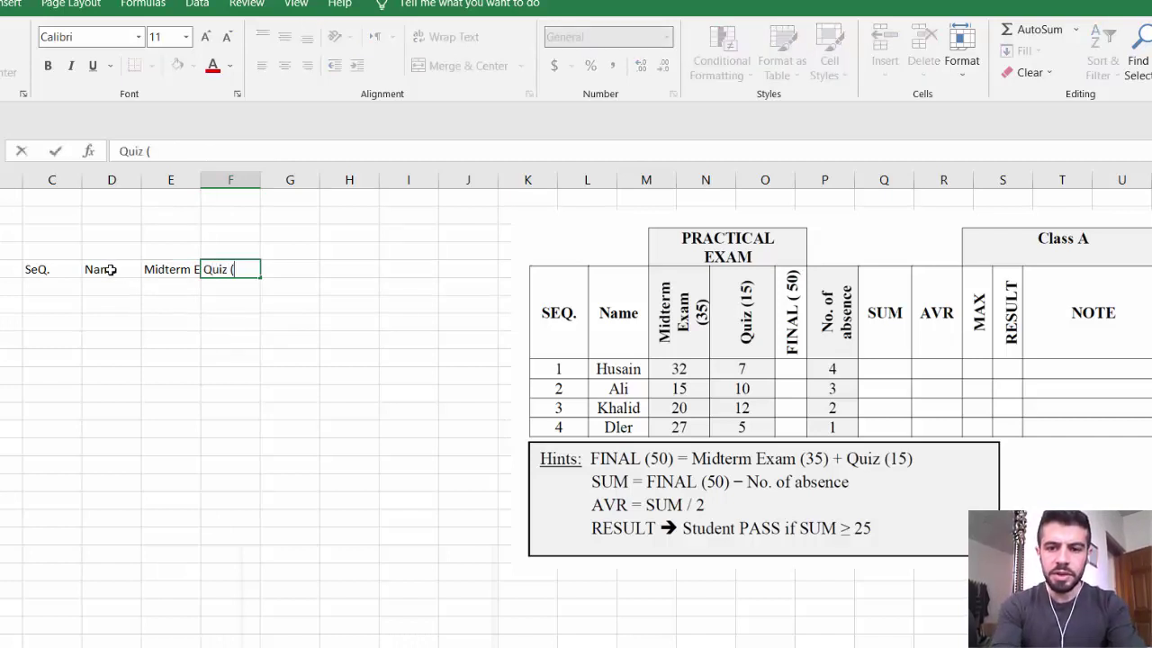
{"action": "type", "text": " (5"}
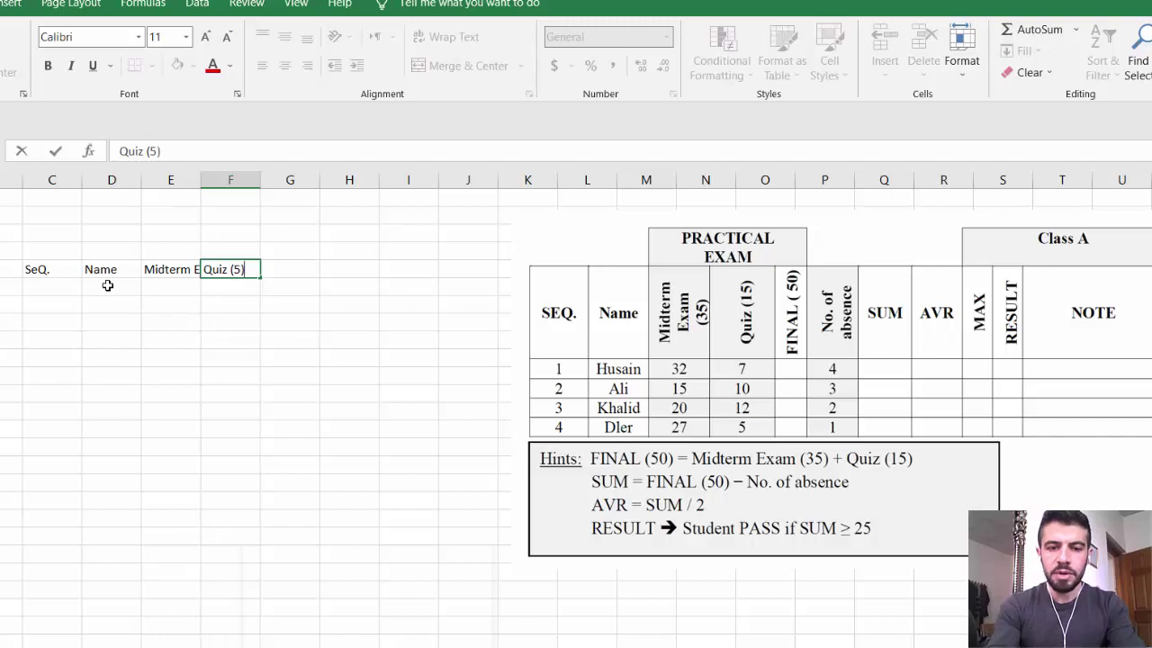
{"action": "type", "text": ")"}
{"action": "key", "text": "Tab"}
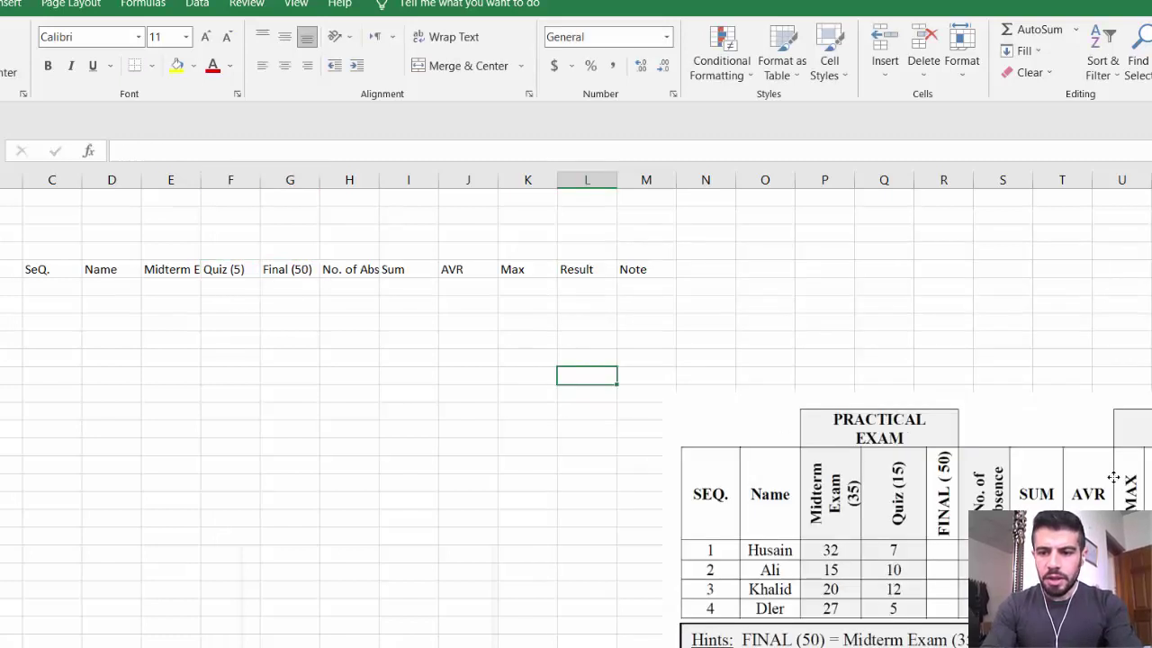
Move the exercise picture up near the end of the header row and number the SeQ. column 1 to 4 from C6
{"action": "left_click_drag", "start_coordinate": [844, 563], "coordinate": [835, 450]}
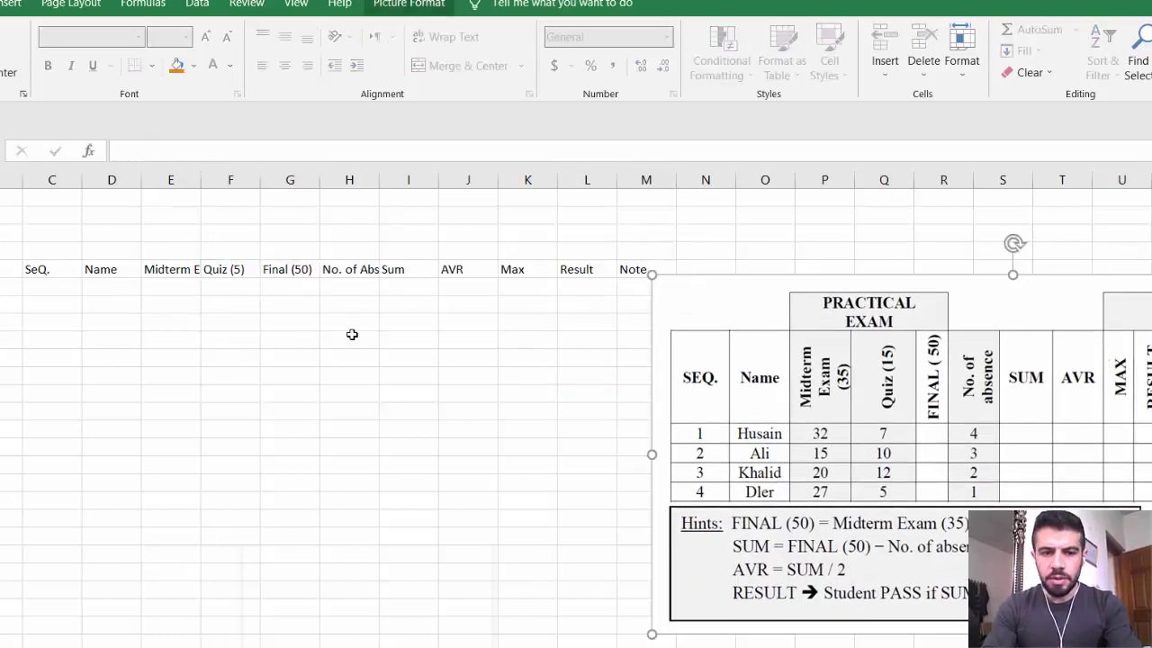
{"action": "left_click", "coordinate": [46, 286]}
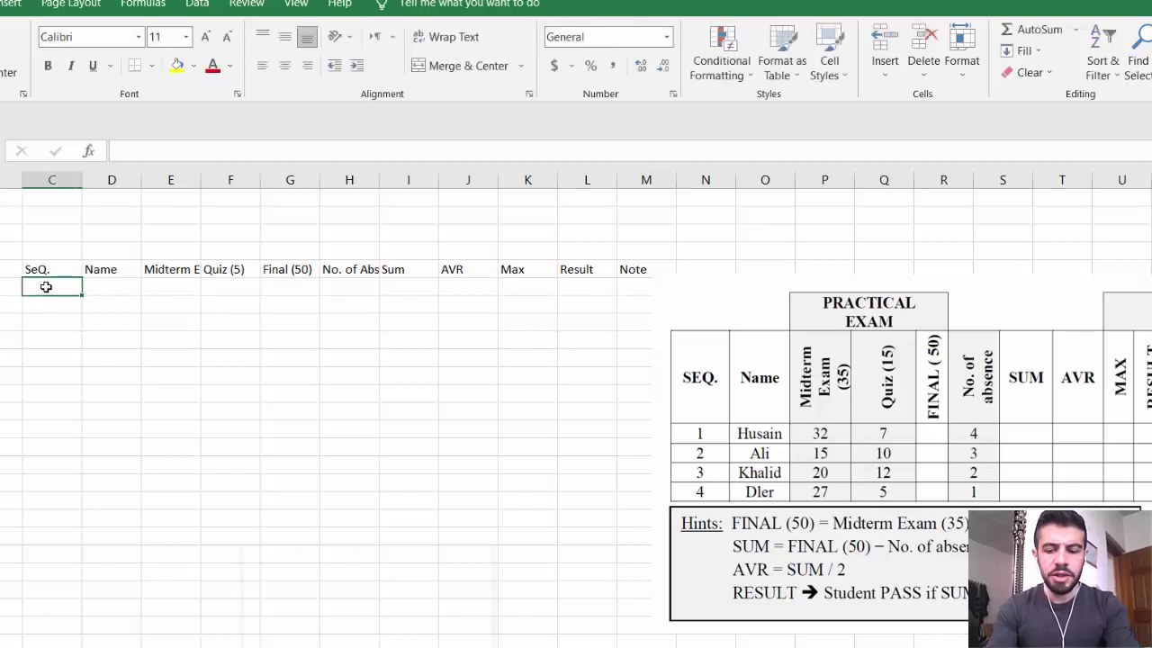
{"action": "type", "text": "1"}
{"action": "key", "text": "Return"}
{"action": "type", "text": "2"}
{"action": "key", "text": "Return"}
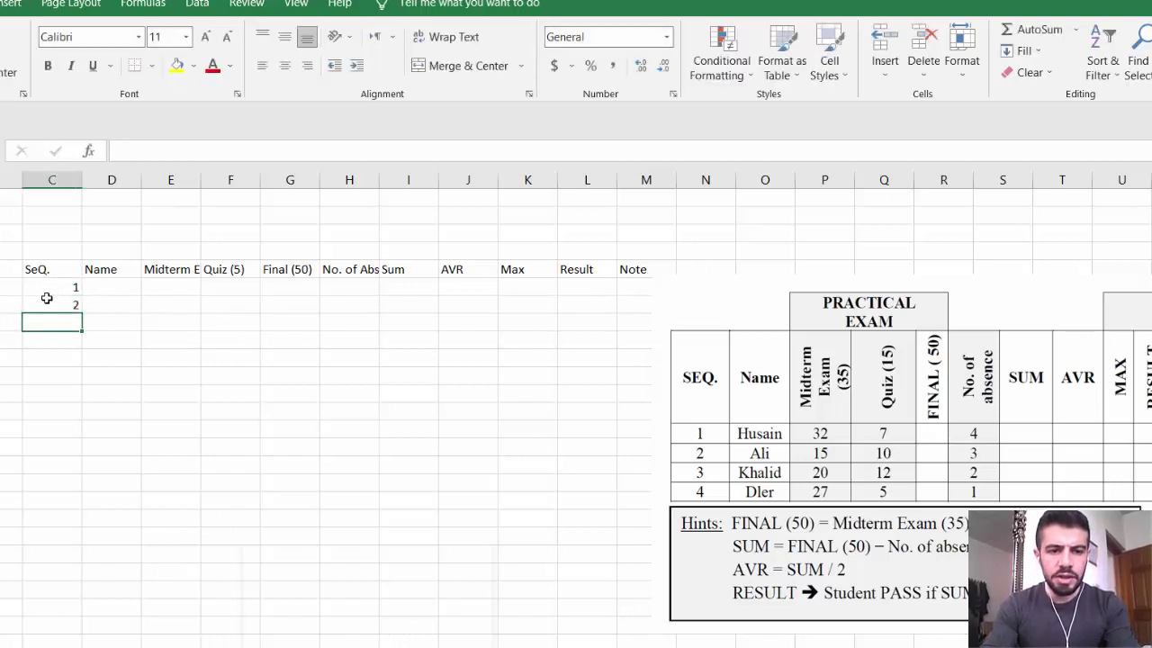
{"action": "left_click_drag", "start_coordinate": [66, 287], "coordinate": [82, 349]}
Enter a, b, c and d as the names in D6 to D9
{"action": "left_click", "coordinate": [116, 288]}
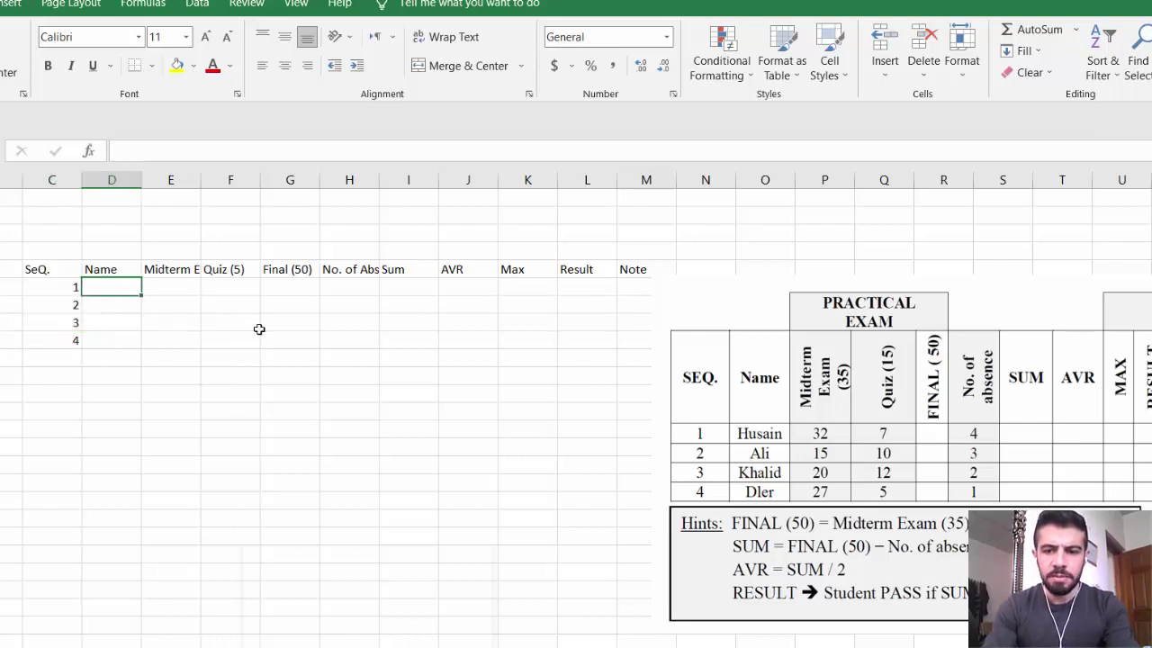
{"action": "type", "text": "a"}
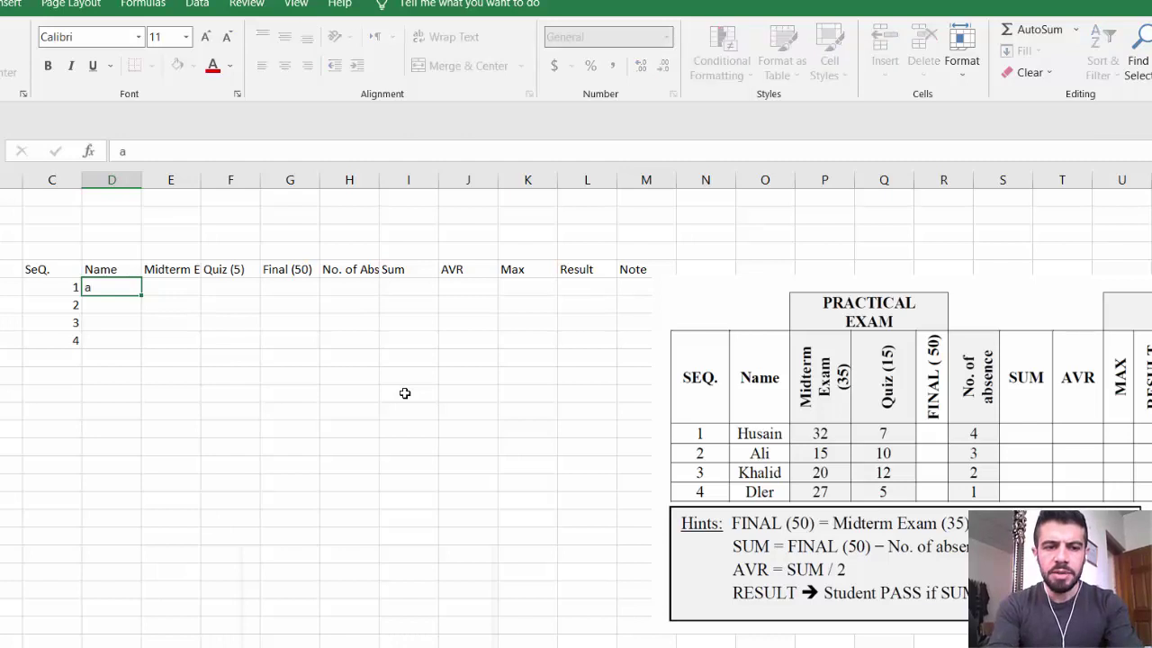
{"action": "key", "text": "Return"}
{"action": "type", "text": "b"}
{"action": "key", "text": "Return"}
{"action": "type", "text": "c"}
{"action": "key", "text": "Return"}
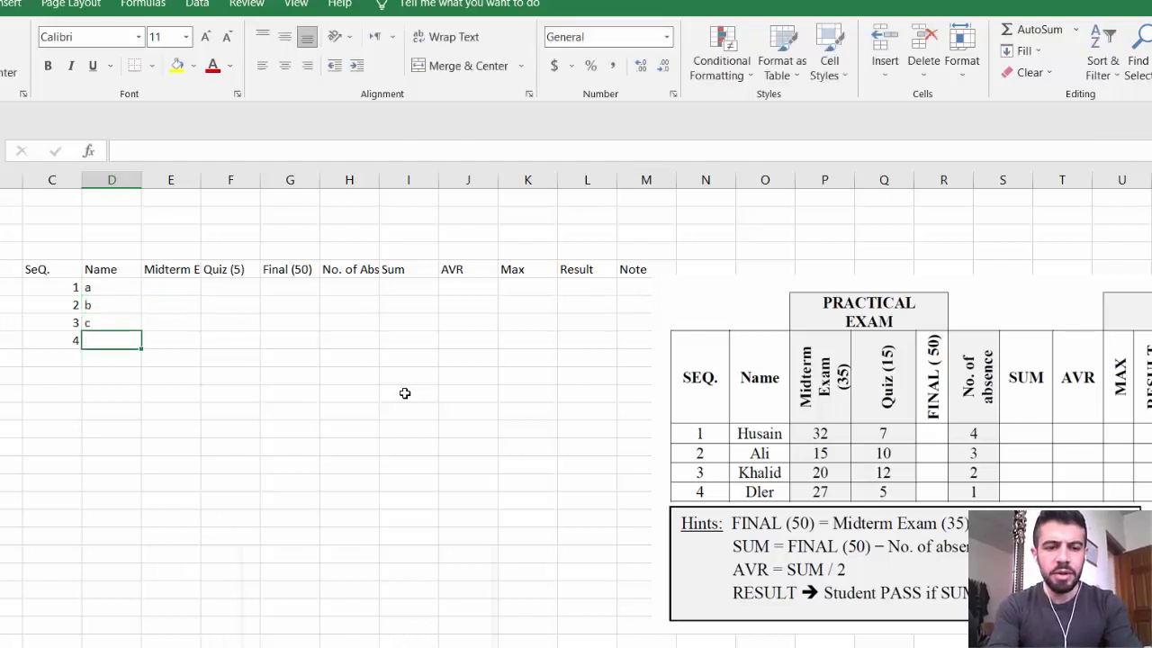
{"action": "type", "text": "d"}
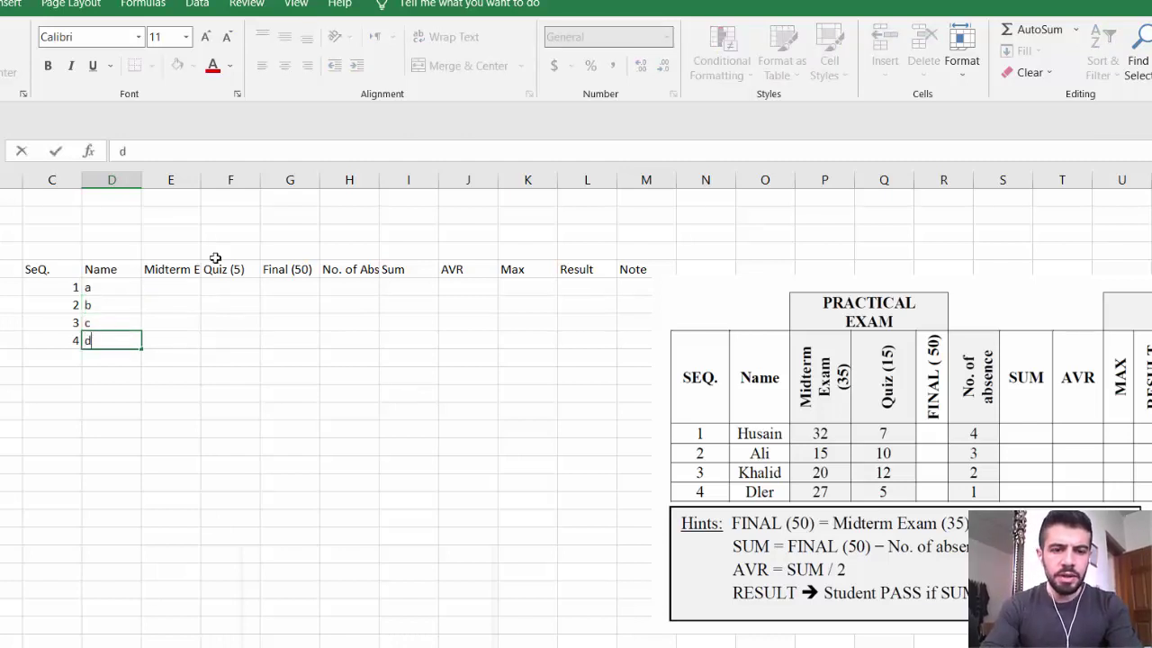
Enter midterm marks 32, 15, 20, 27, quiz marks 7, 10, 12, 5 and absences 4, 3, 2, 1 for the four rows
{"action": "left_click", "coordinate": [191, 287]}
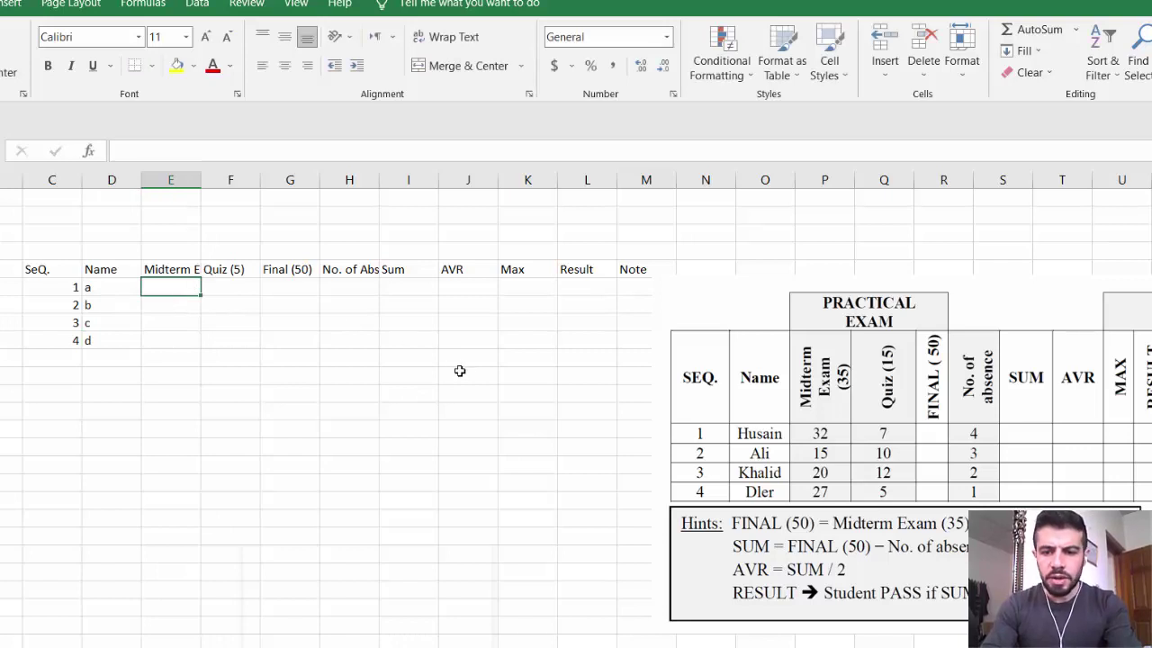
{"action": "type", "text": "32"}
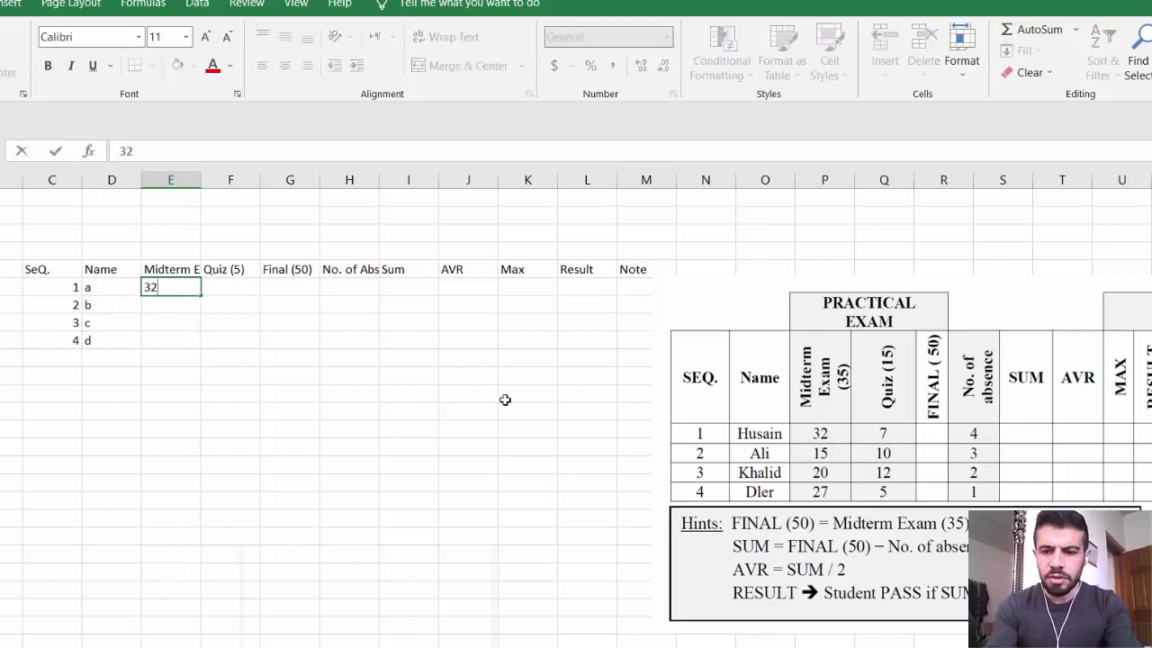
{"action": "key", "text": "Return"}
{"action": "type", "text": "1"}
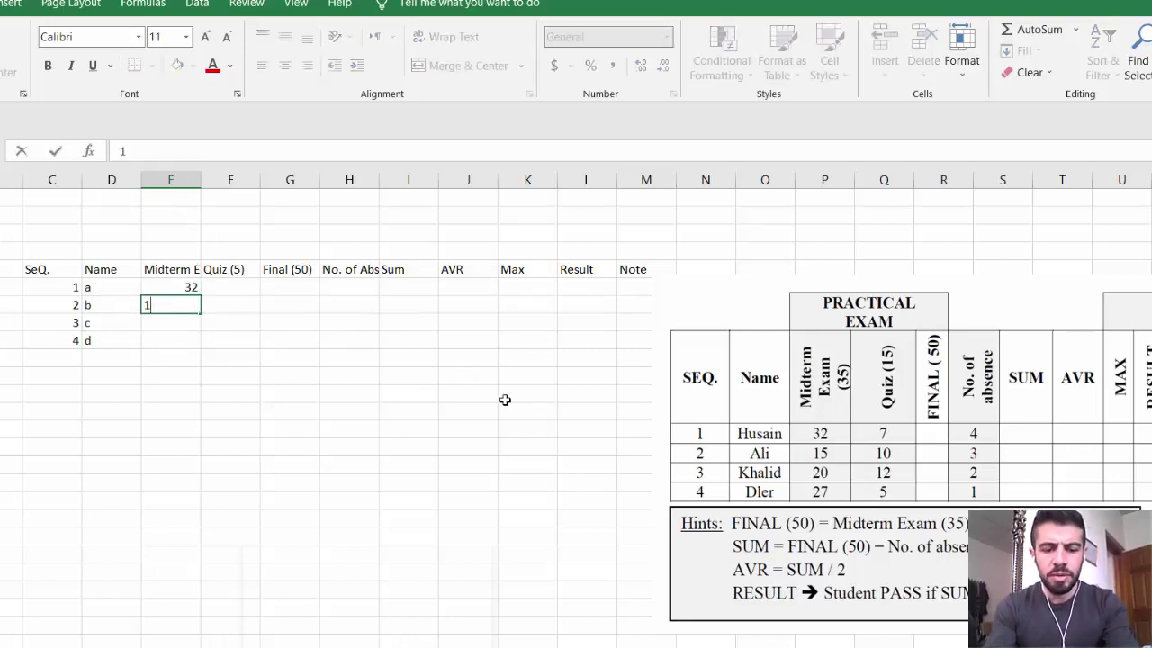
{"action": "type", "text": "5"}
{"action": "key", "text": "Return"}
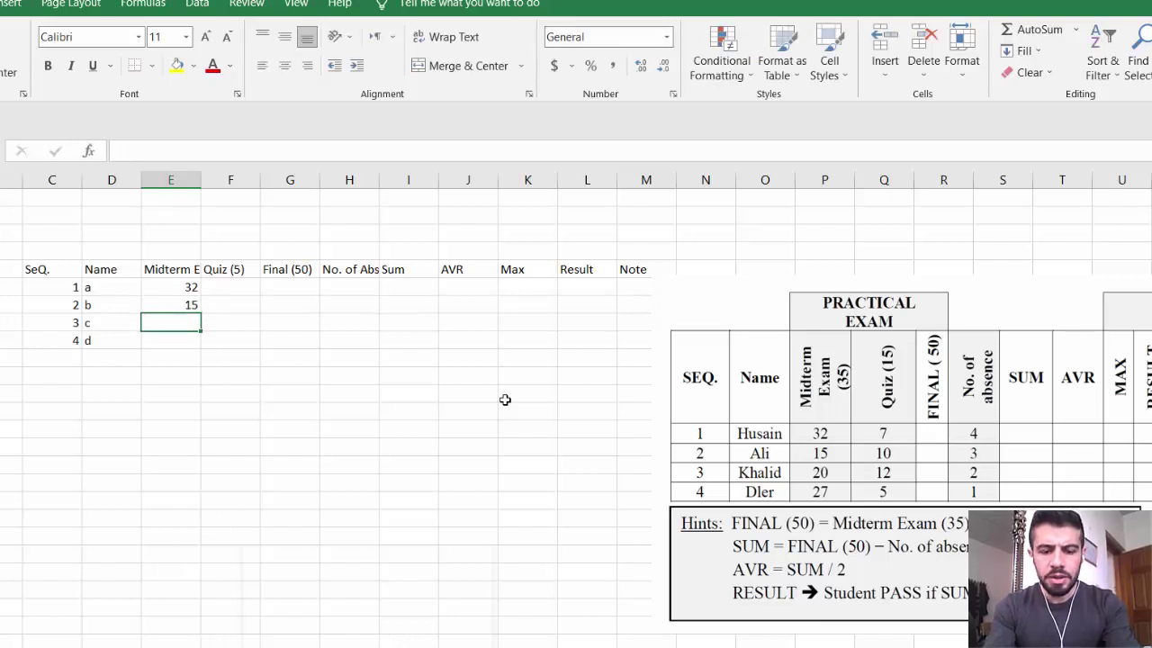
{"action": "type", "text": "20"}
{"action": "key", "text": "Return"}
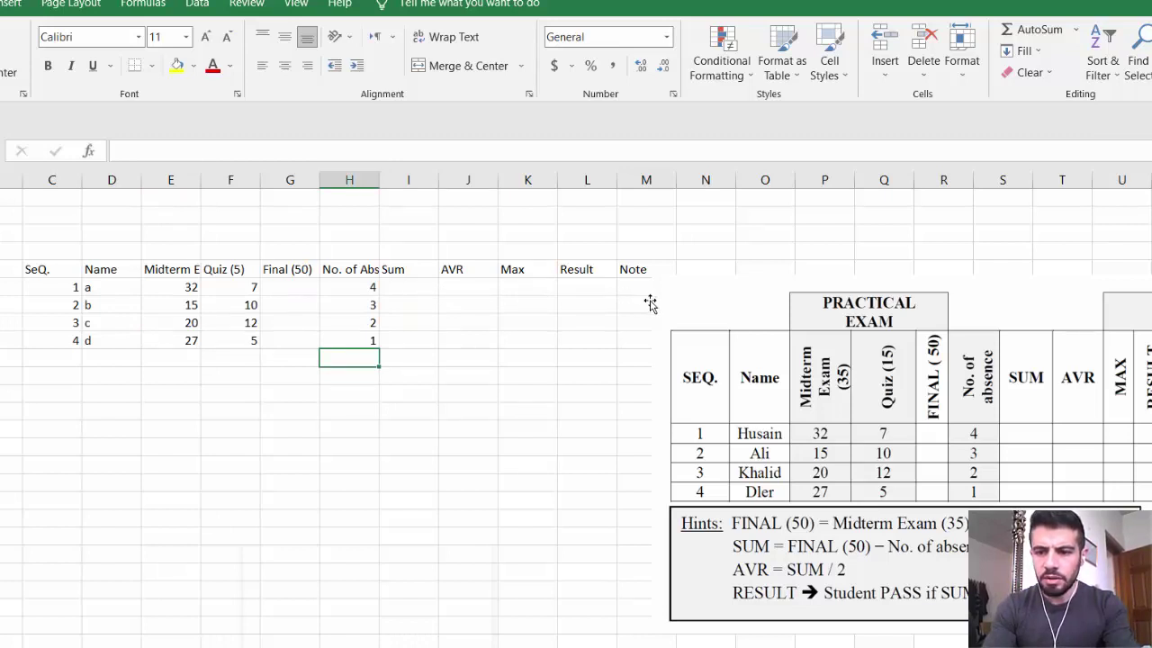
Reposition the exercise picture so it sits clear of the Note column
{"action": "left_click_drag", "start_coordinate": [761, 342], "coordinate": [822, 361]}
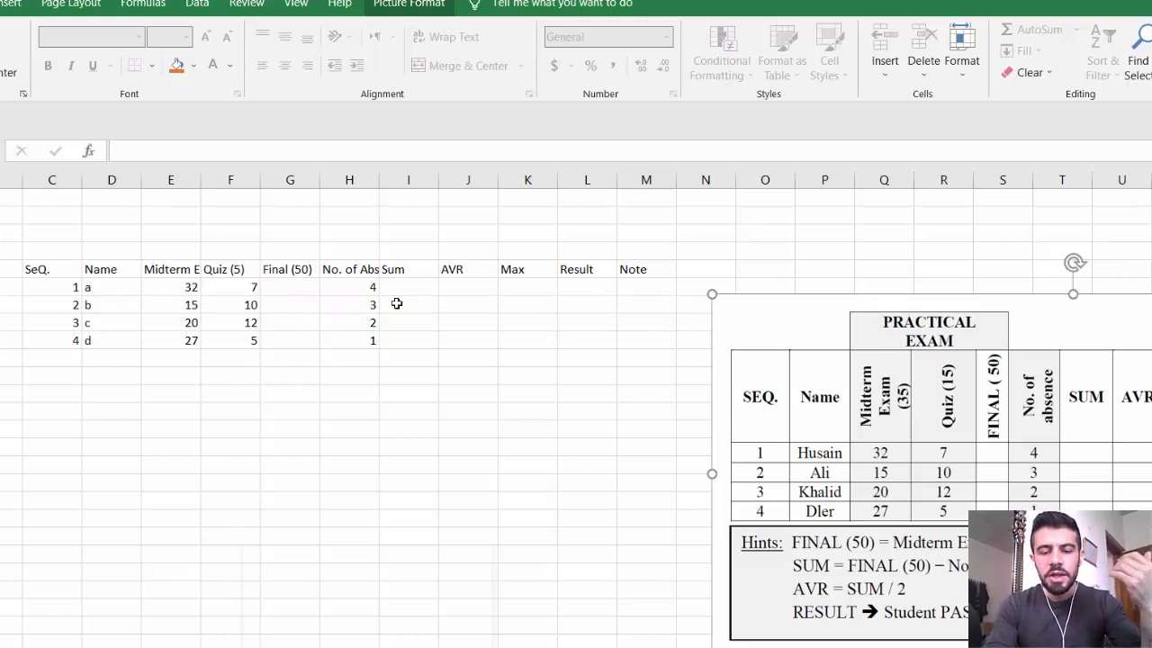
{"action": "left_click_drag", "start_coordinate": [810, 466], "coordinate": [783, 397]}
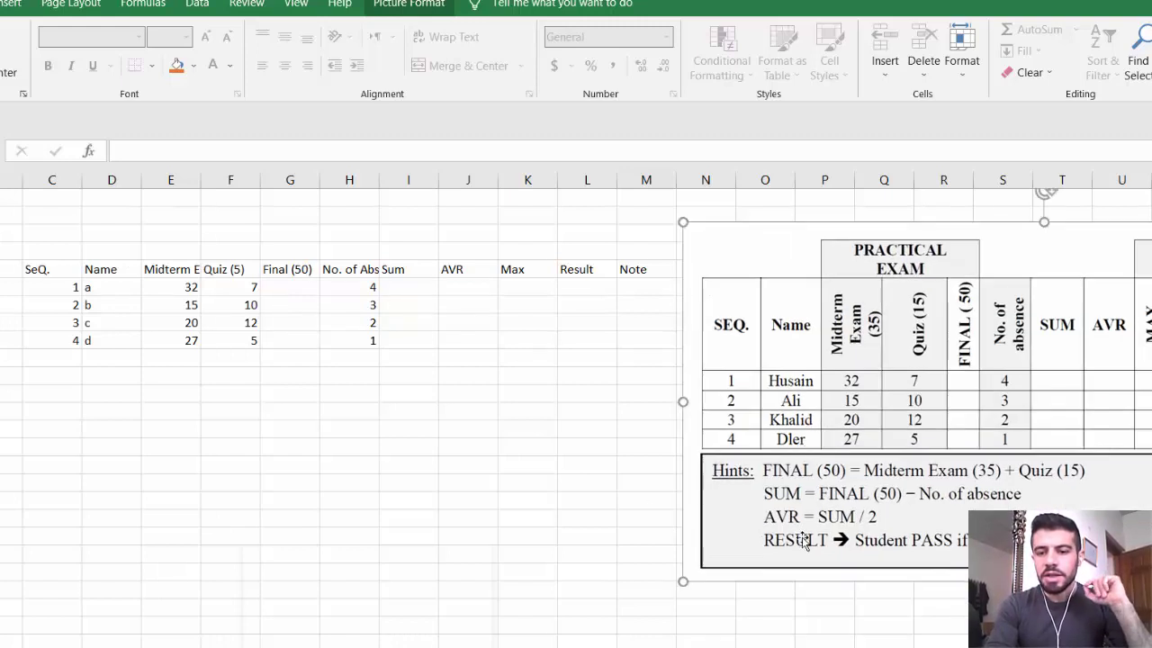
{"action": "key", "text": "ctrl+z"}
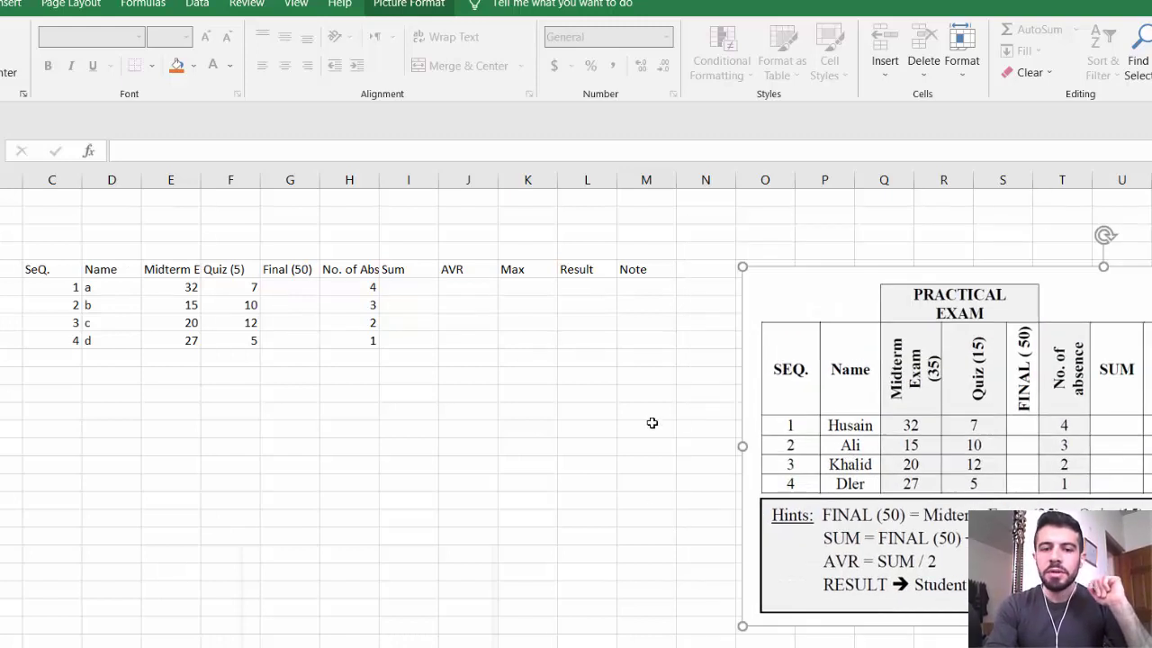
Apply All Borders to the whole table, C5 to M9
{"action": "left_click", "coordinate": [68, 270]}
{"action": "left_click_drag", "start_coordinate": [146, 271], "coordinate": [630, 335]}
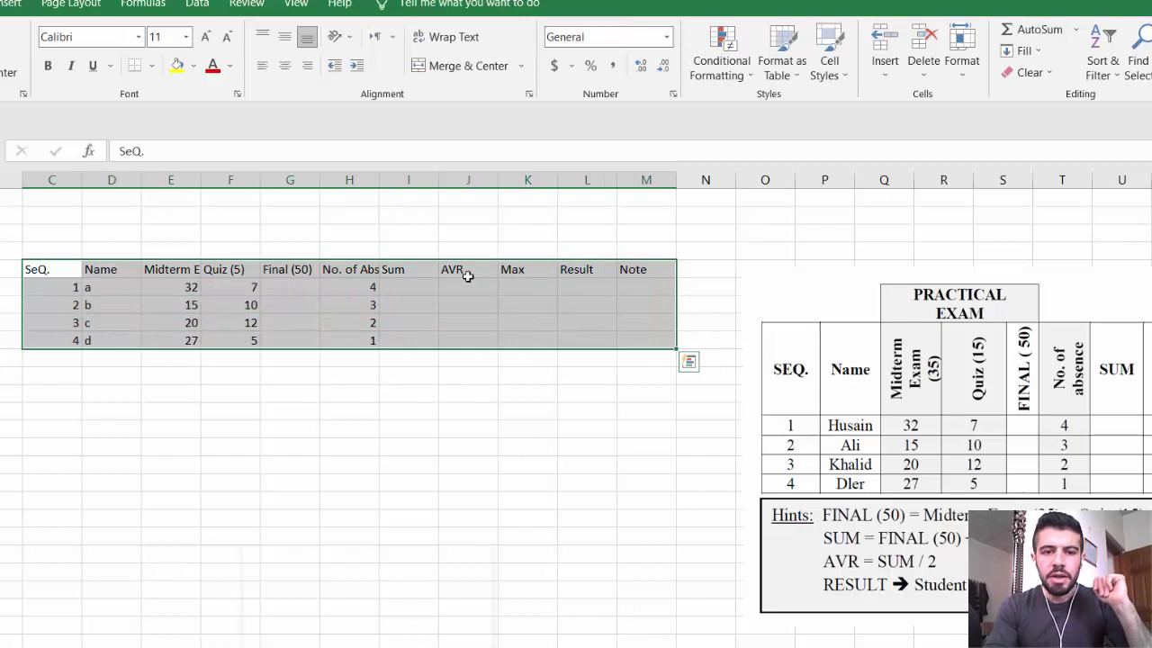
{"action": "left_click", "coordinate": [152, 69]}
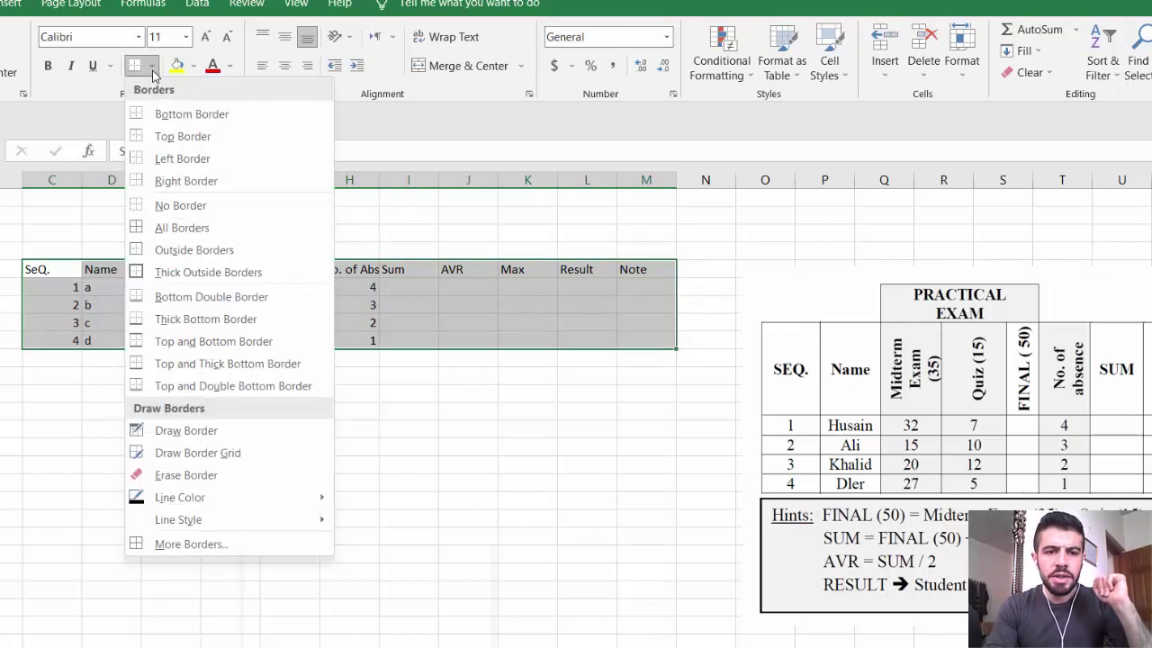
{"action": "left_click", "coordinate": [185, 230]}
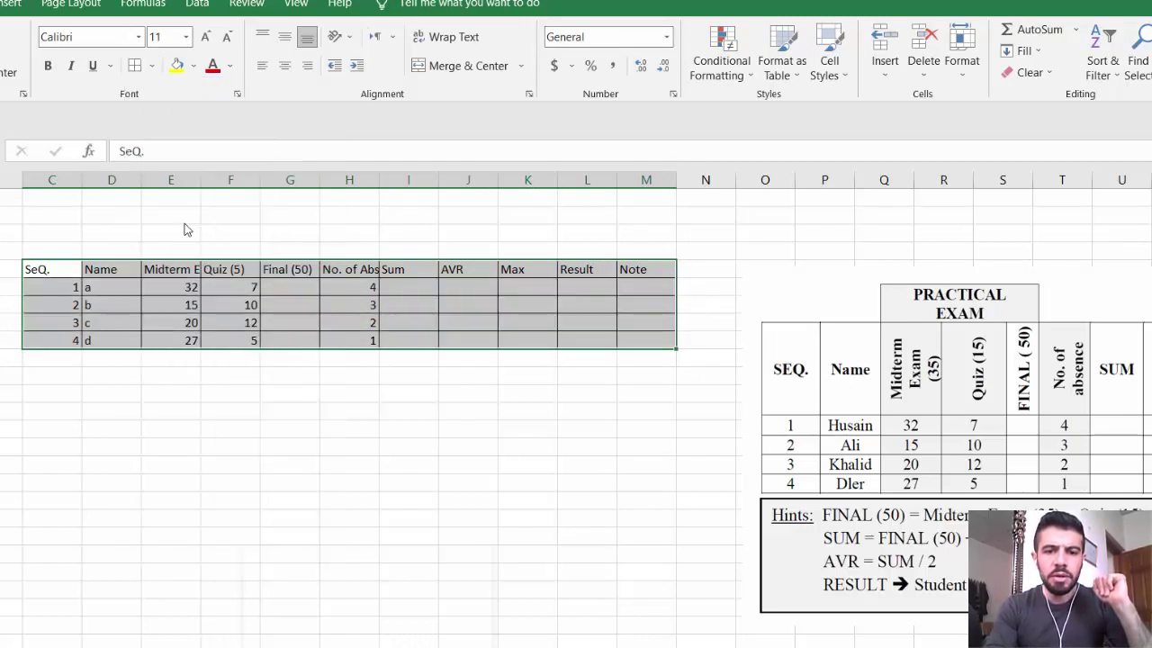
Center the table's contents horizontally and align them to the middle vertically
{"action": "left_click", "coordinate": [284, 69]}
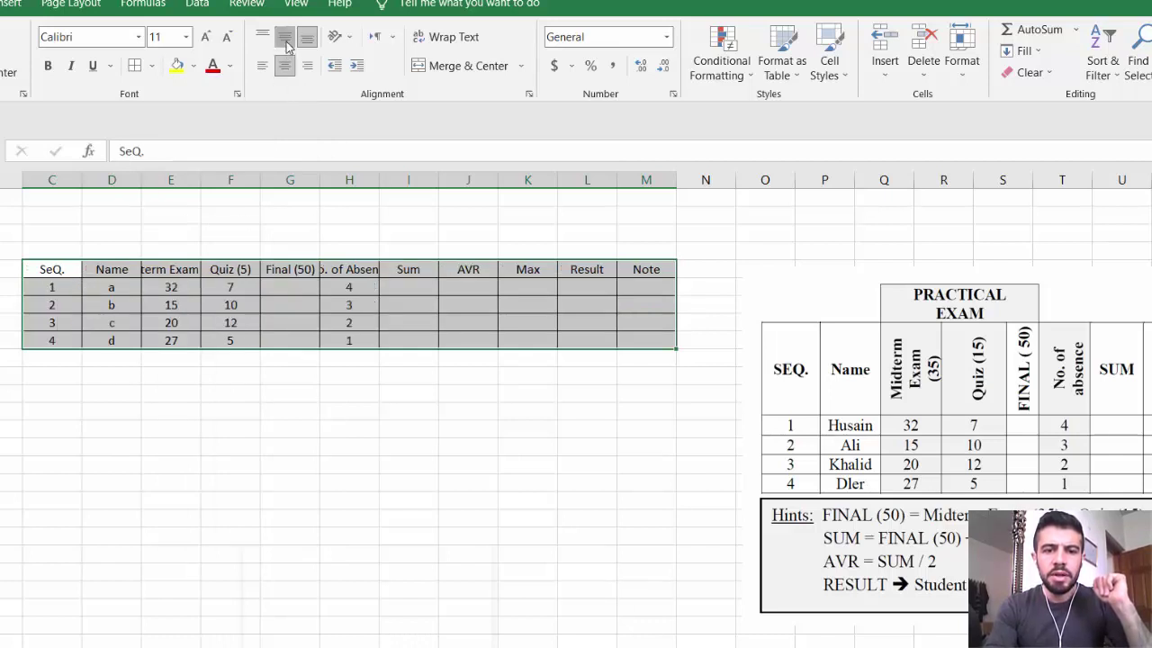
{"action": "left_click", "coordinate": [284, 36]}
{"action": "left_click", "coordinate": [483, 423]}
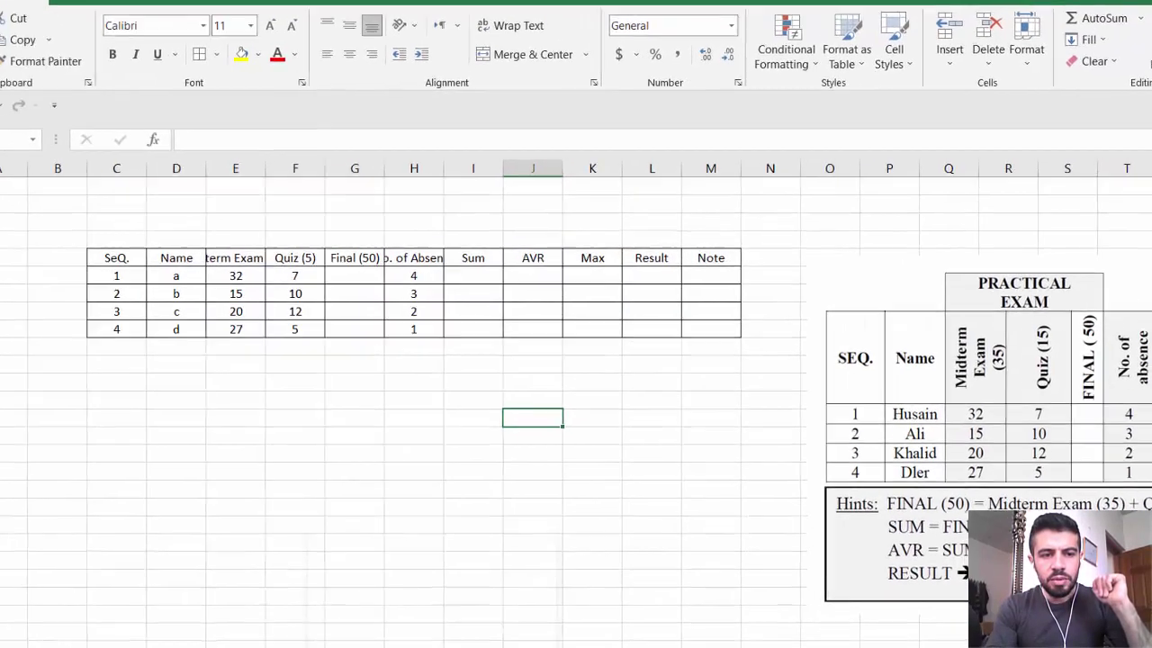
Make header row 5 much taller and set the Midterm Exam (35) header in E5 to wrapped text rotated up
{"action": "left_click_drag", "start_coordinate": [18, 228], "coordinate": [18, 337]}
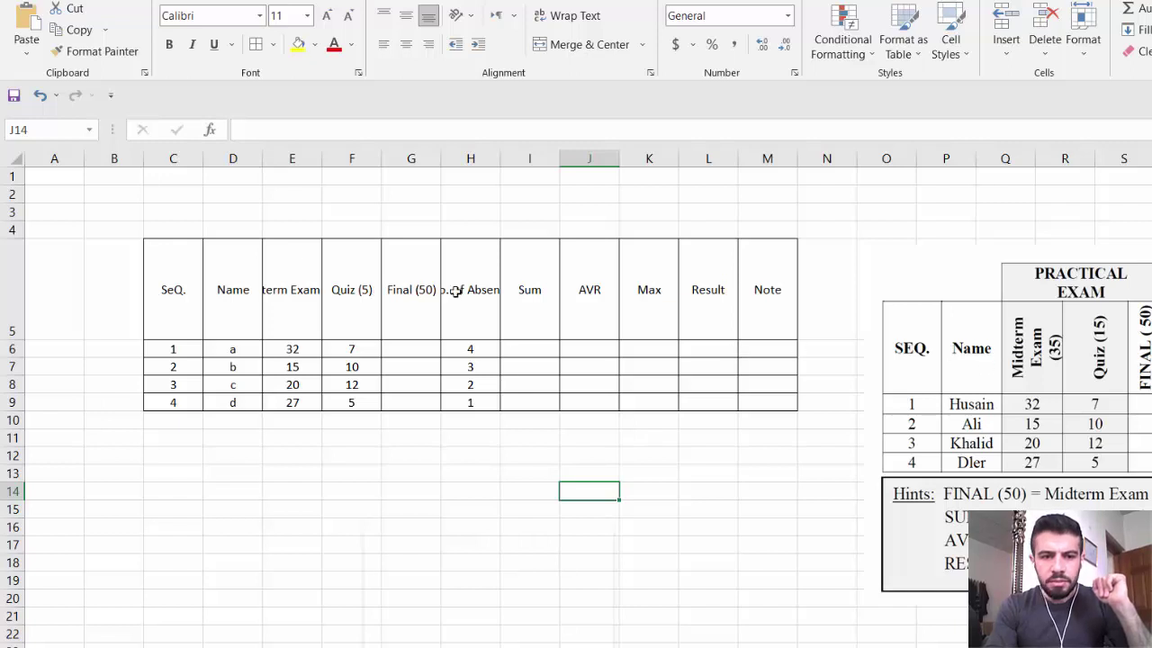
{"action": "left_click", "coordinate": [296, 298]}
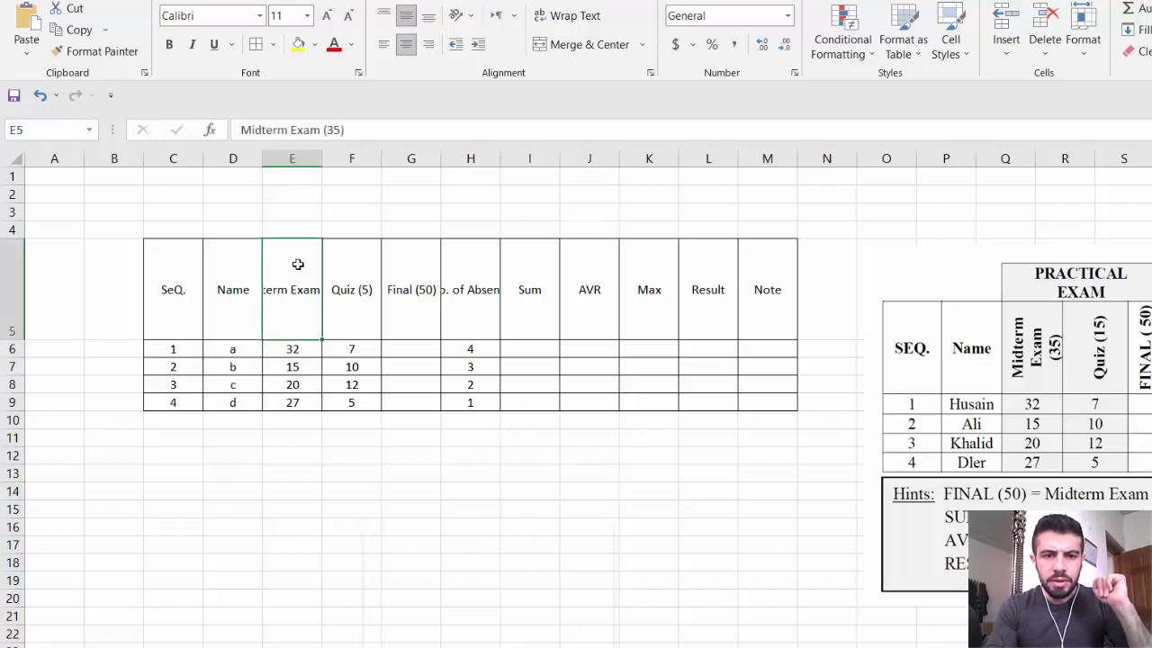
{"action": "left_click", "coordinate": [470, 18]}
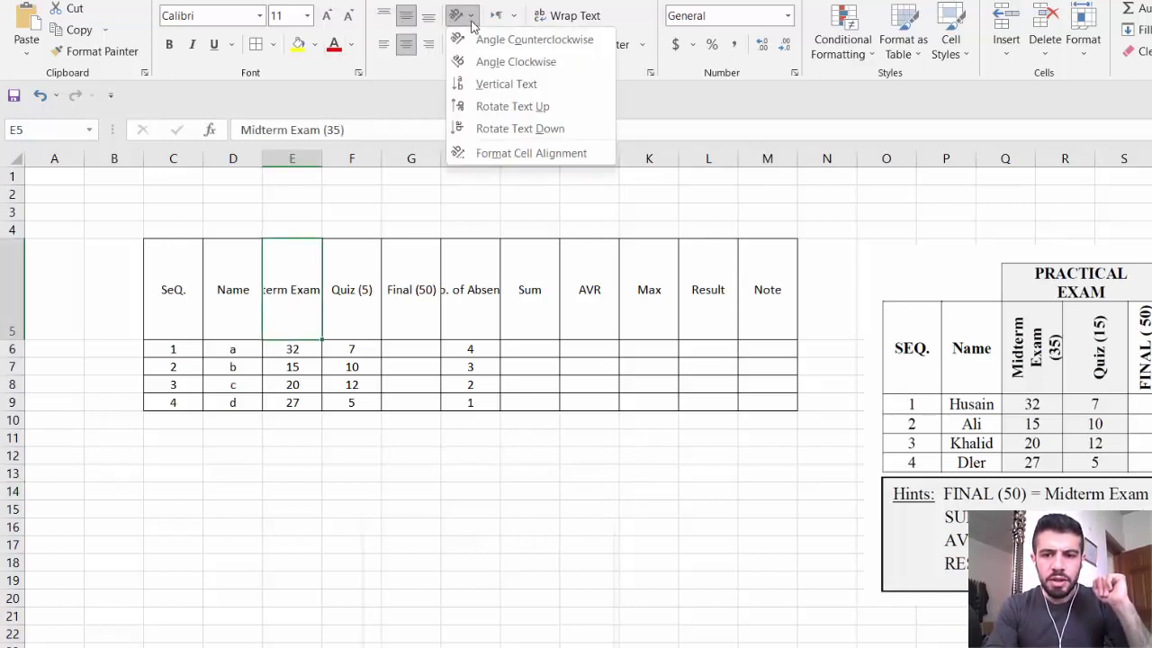
{"action": "left_click", "coordinate": [486, 107]}
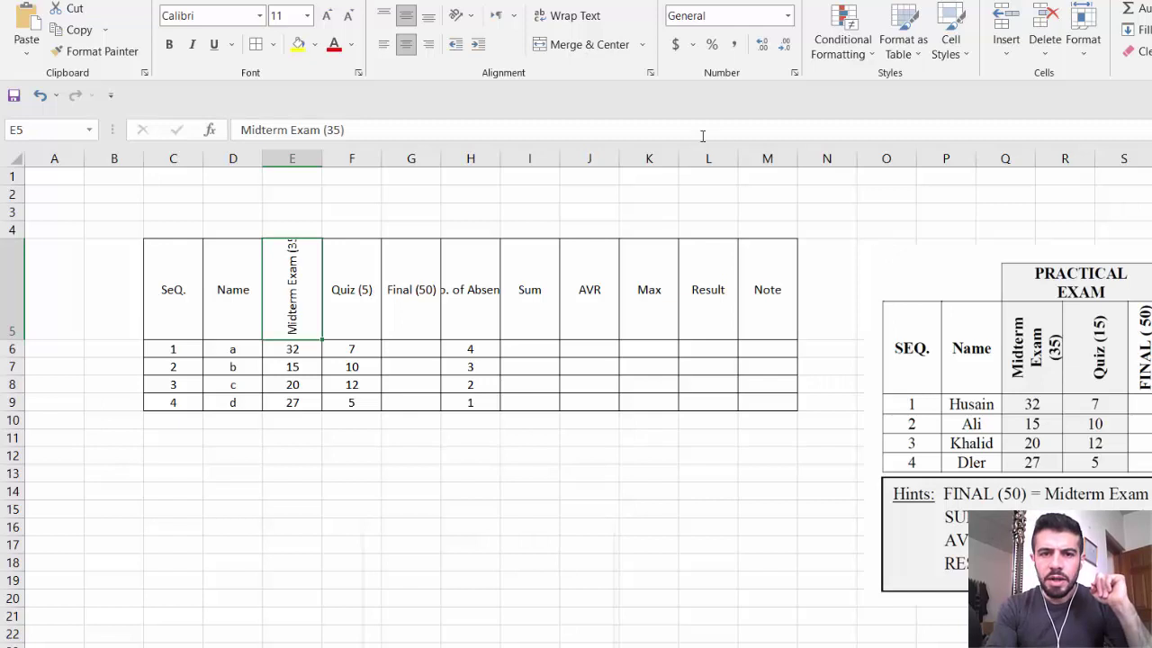
{"action": "left_click", "coordinate": [572, 26]}
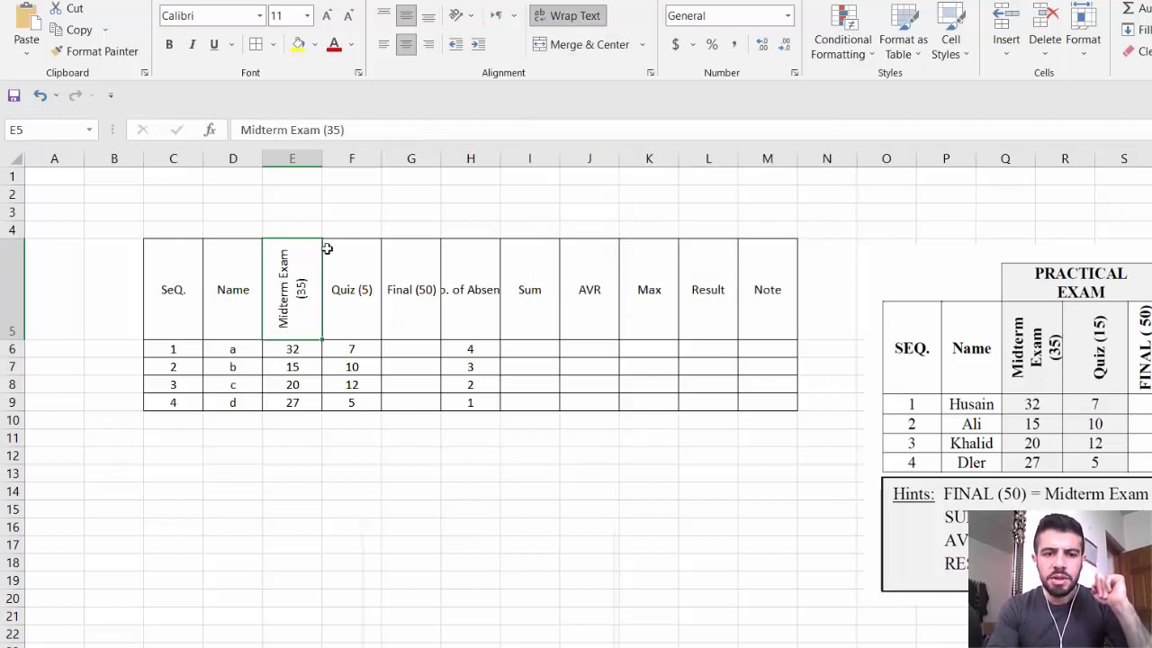
Rotate the Quiz (5), Final (50) and No. of Absence headers in F5 to H5 upward
{"action": "left_click", "coordinate": [352, 312]}
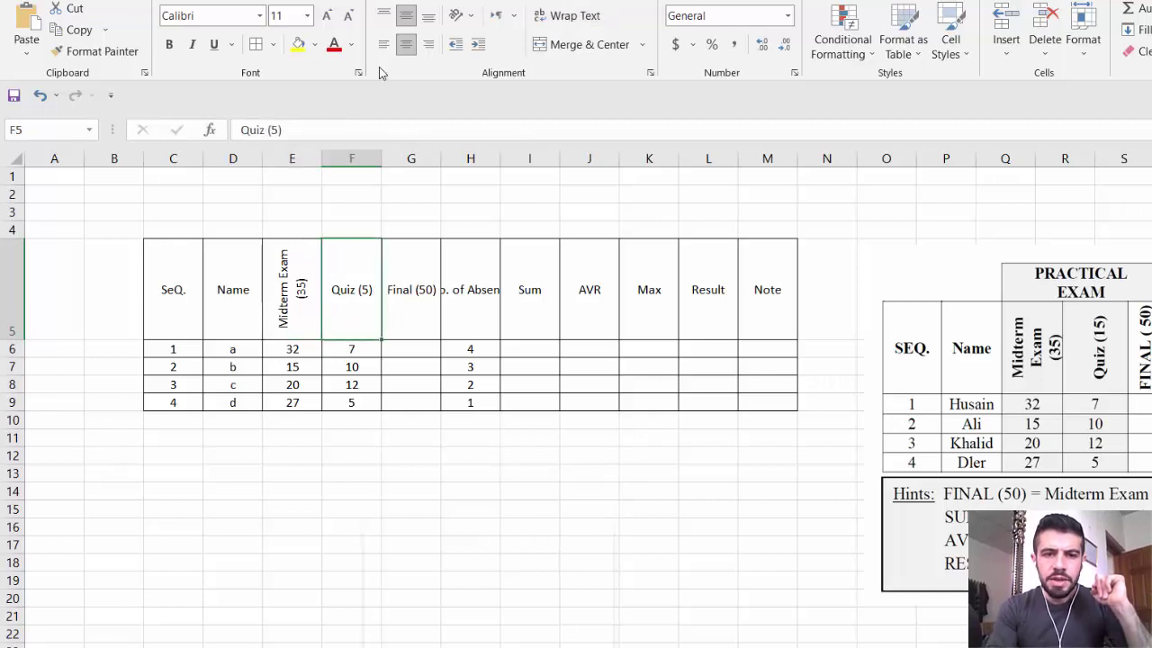
{"action": "left_click", "coordinate": [461, 15]}
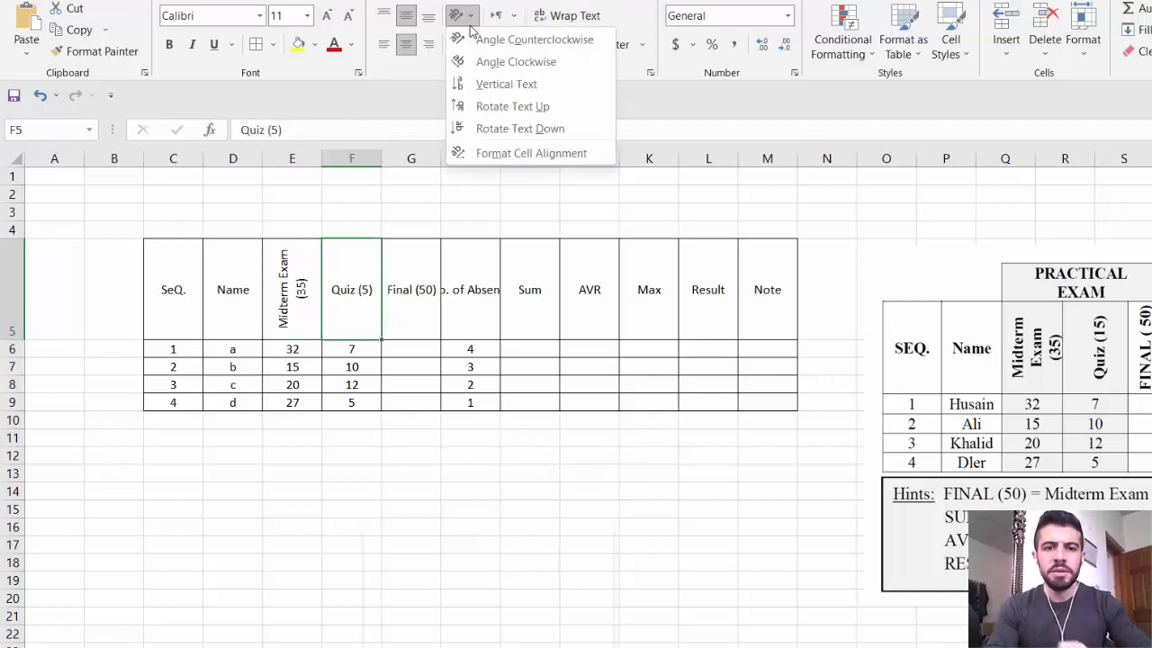
{"action": "left_click", "coordinate": [512, 107]}
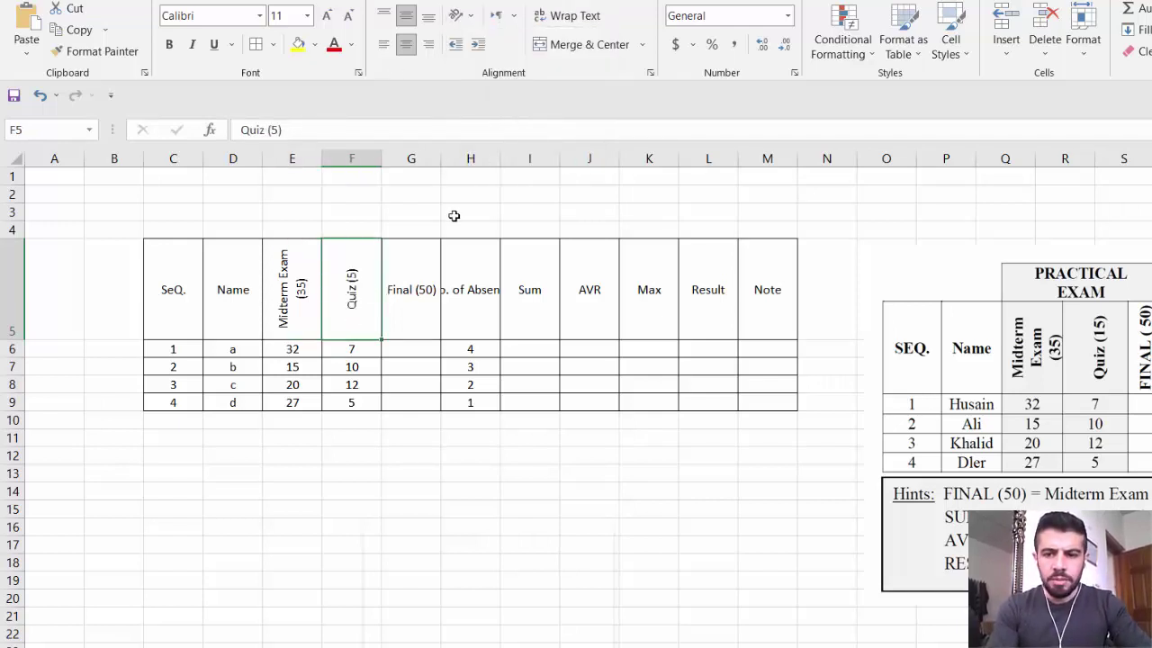
{"action": "left_click", "coordinate": [422, 312]}
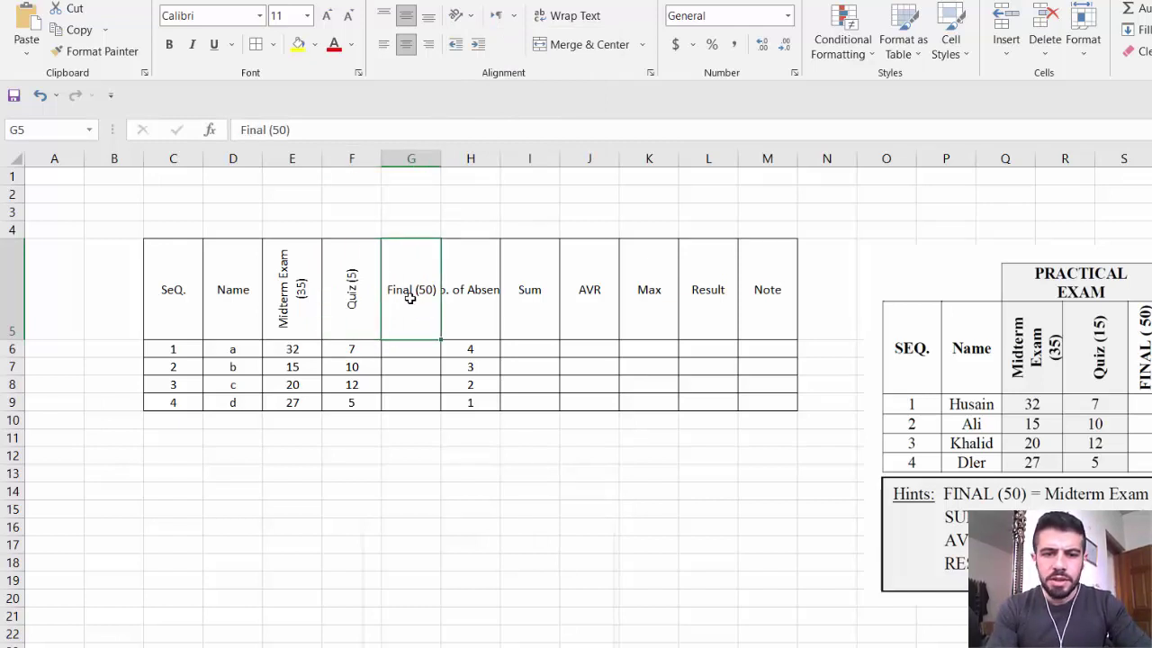
{"action": "left_click_drag", "start_coordinate": [429, 296], "coordinate": [469, 301]}
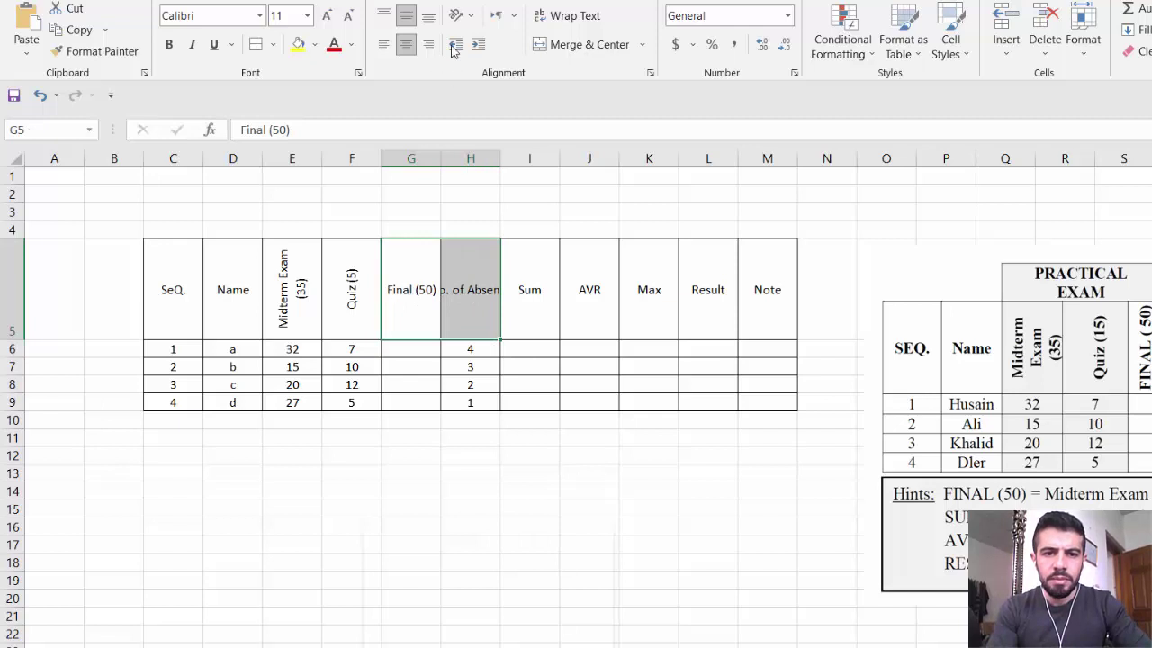
{"action": "left_click", "coordinate": [466, 16]}
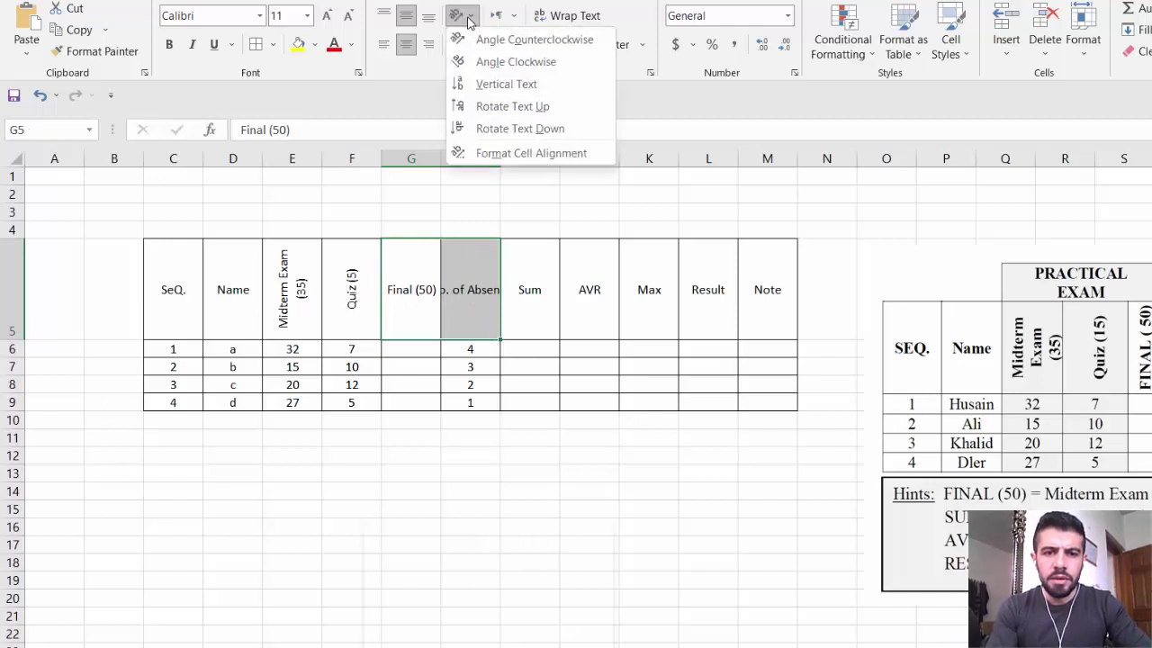
{"action": "left_click", "coordinate": [491, 106]}
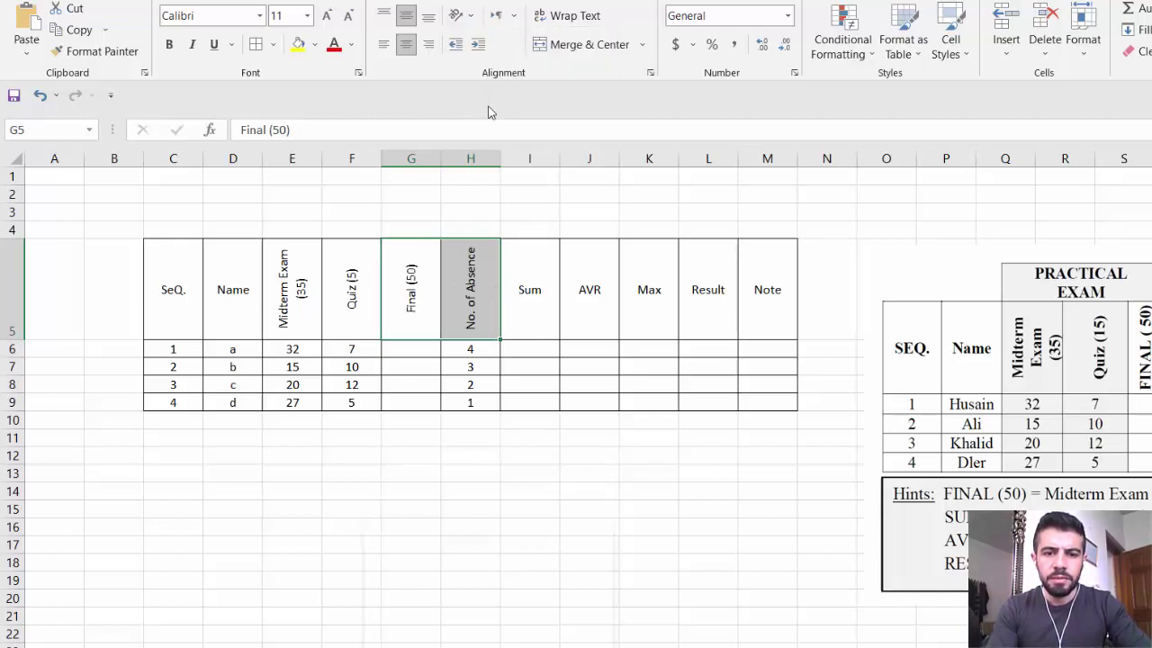
{"action": "left_click", "coordinate": [616, 449]}
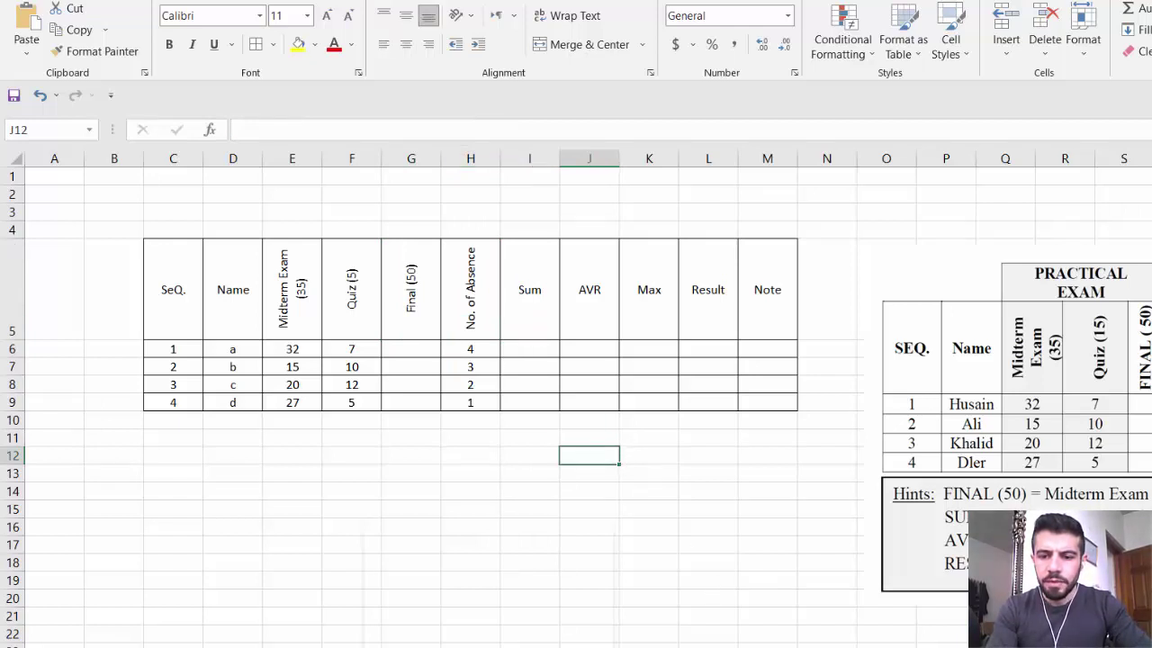
Shift the exercise picture closer to the table and merge and center E4:G4 above the exam columns
{"action": "left_click_drag", "start_coordinate": [1019, 551], "coordinate": [958, 550]}
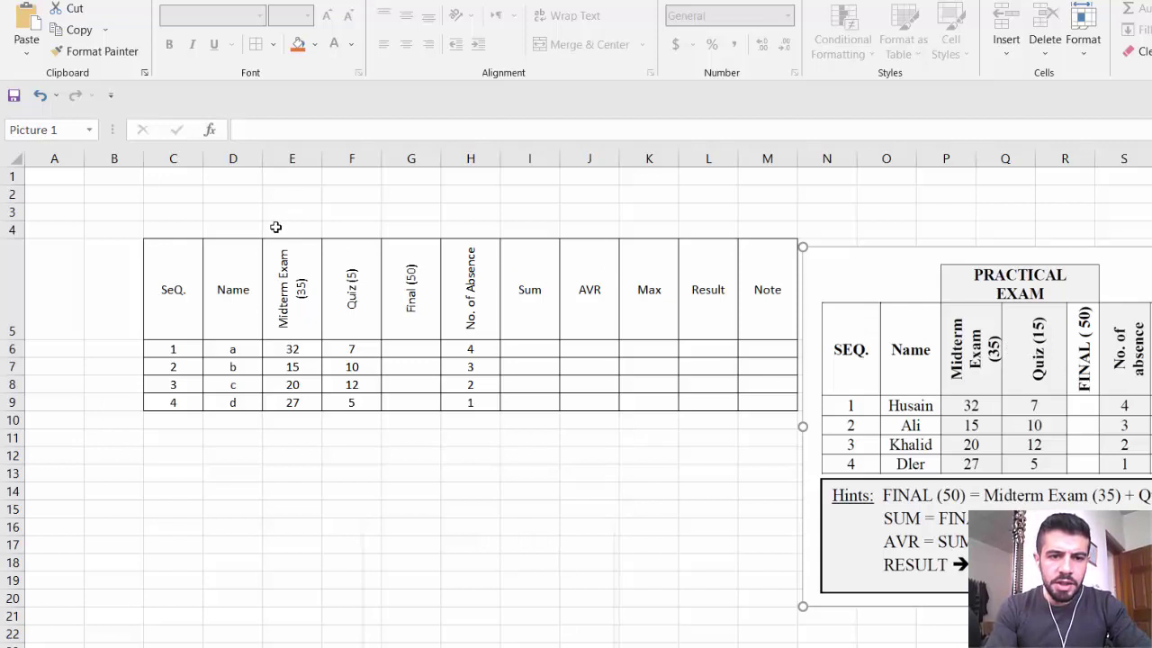
{"action": "left_click_drag", "start_coordinate": [275, 227], "coordinate": [400, 231]}
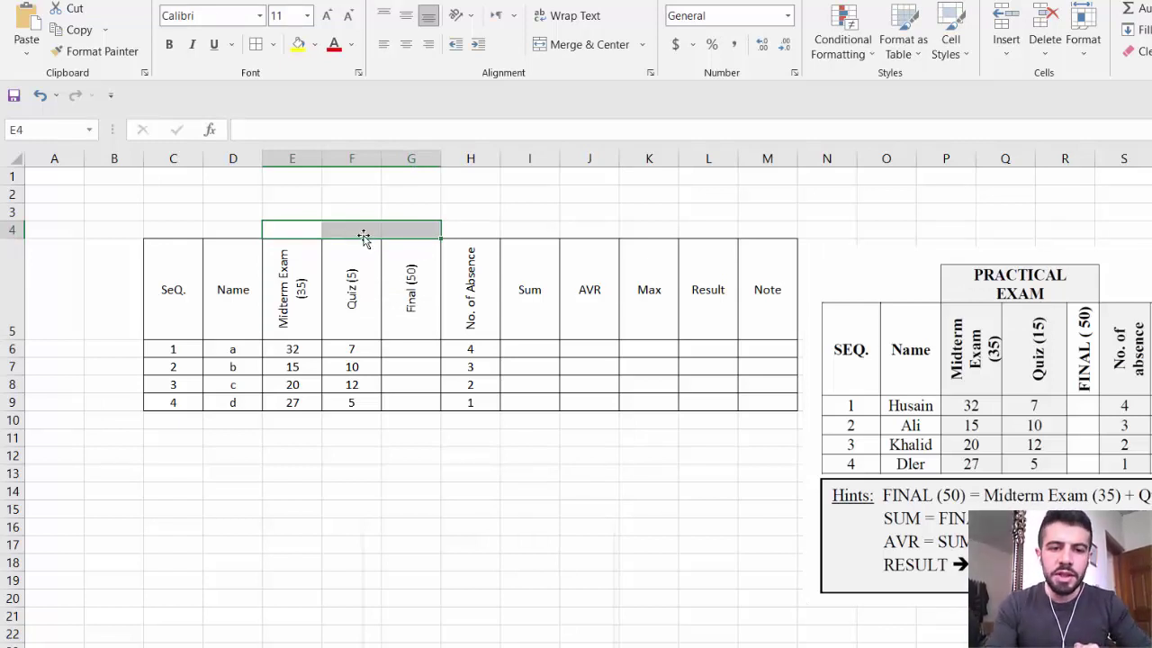
{"action": "left_click", "coordinate": [560, 49]}
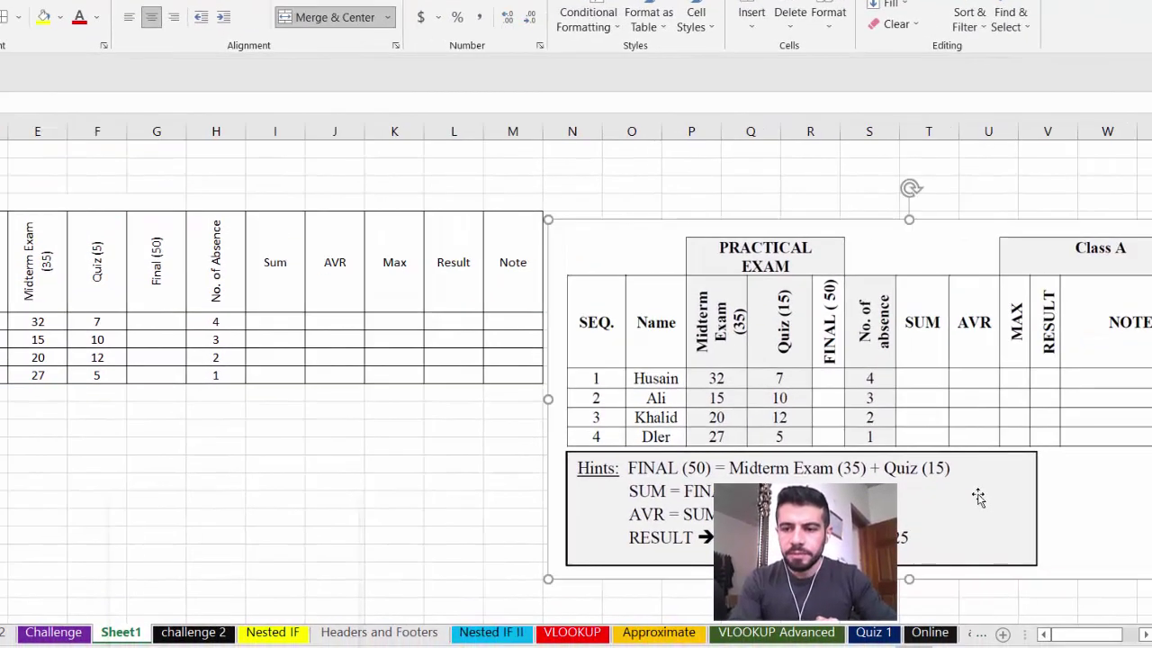
Reposition the exercise picture beside the table and merge and center K4:M4 above Max, Result and Note
{"action": "left_click_drag", "start_coordinate": [1151, 523], "coordinate": [1108, 514]}
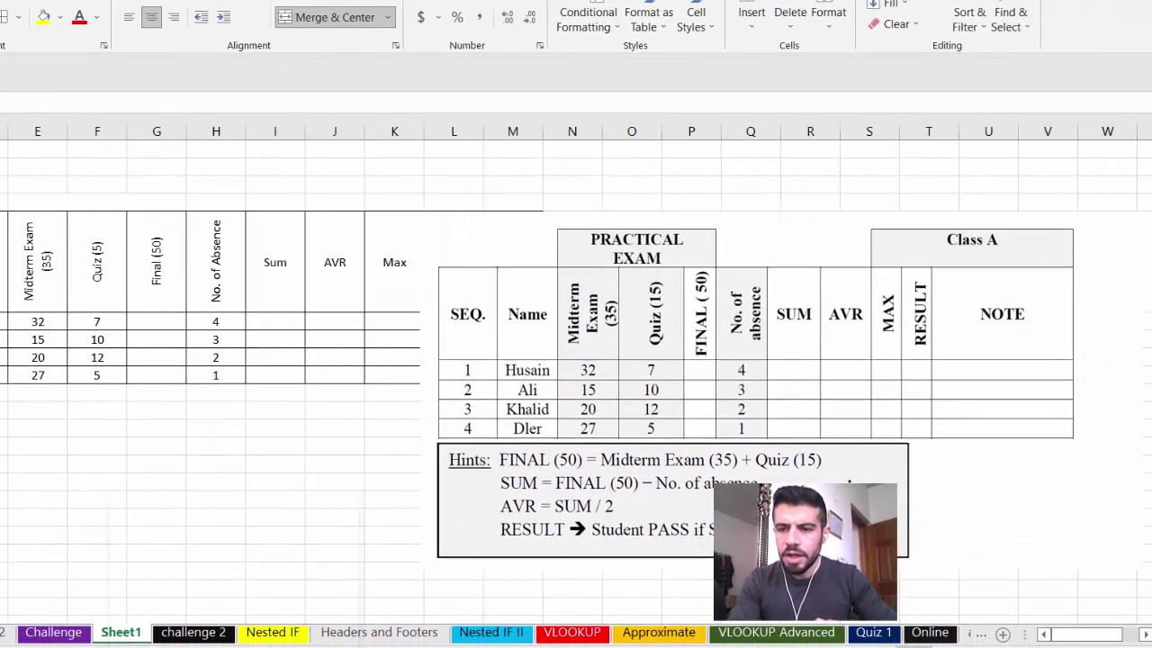
{"action": "left_click_drag", "start_coordinate": [851, 490], "coordinate": [1006, 496]}
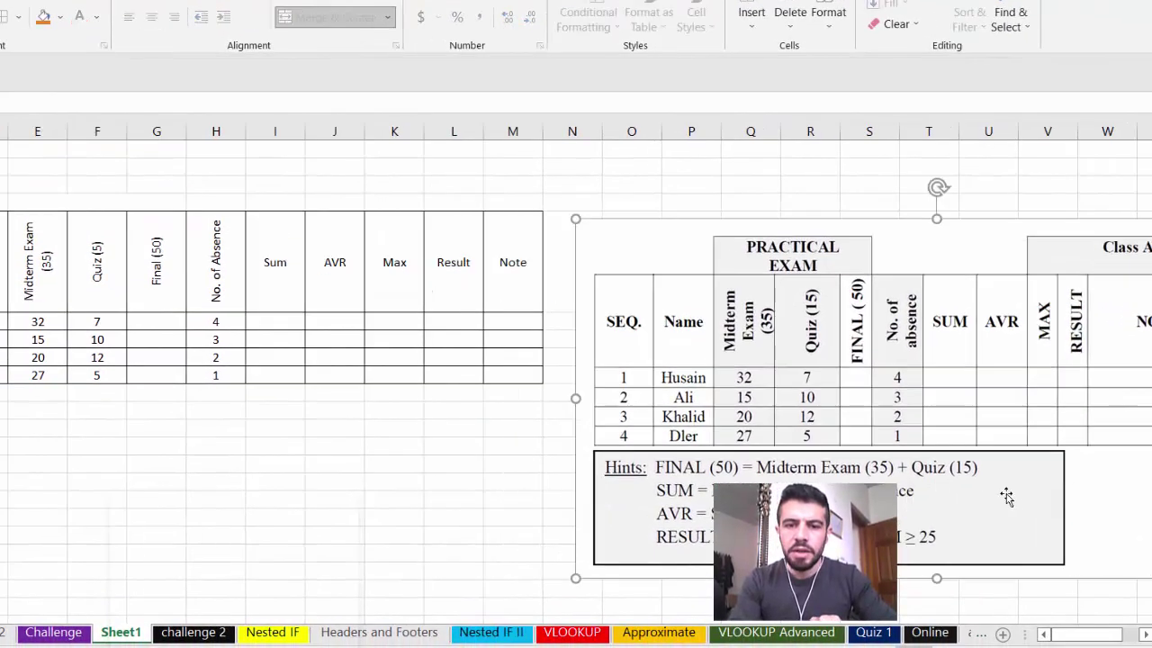
{"action": "left_click", "coordinate": [399, 203]}
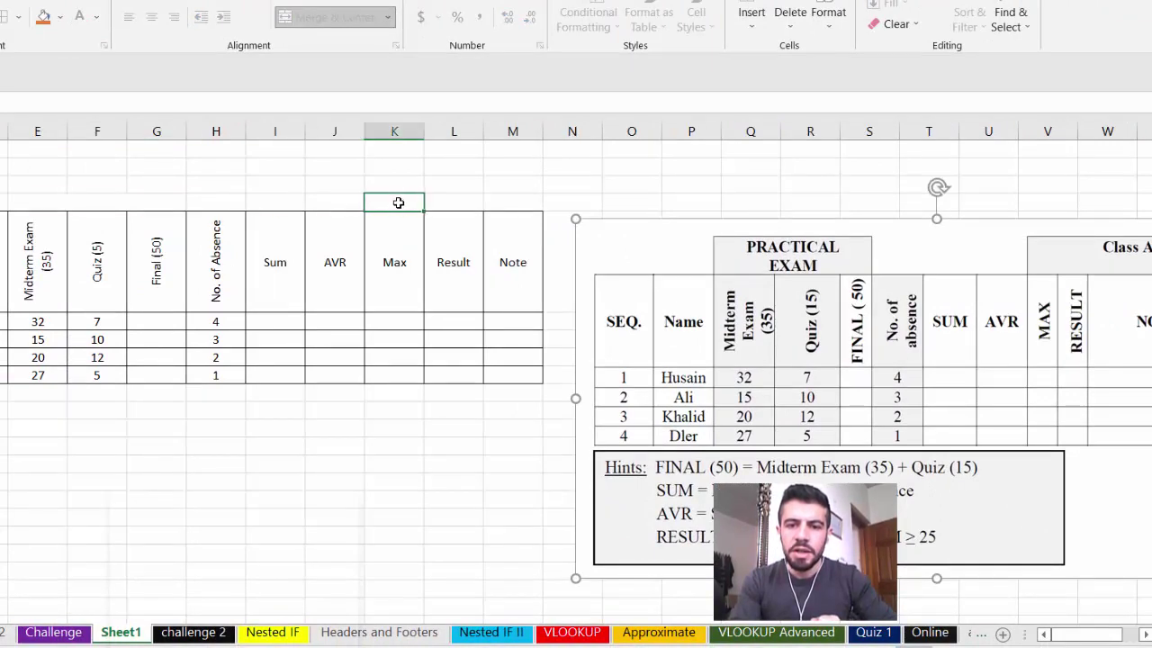
{"action": "left_click_drag", "start_coordinate": [398, 202], "coordinate": [499, 203]}
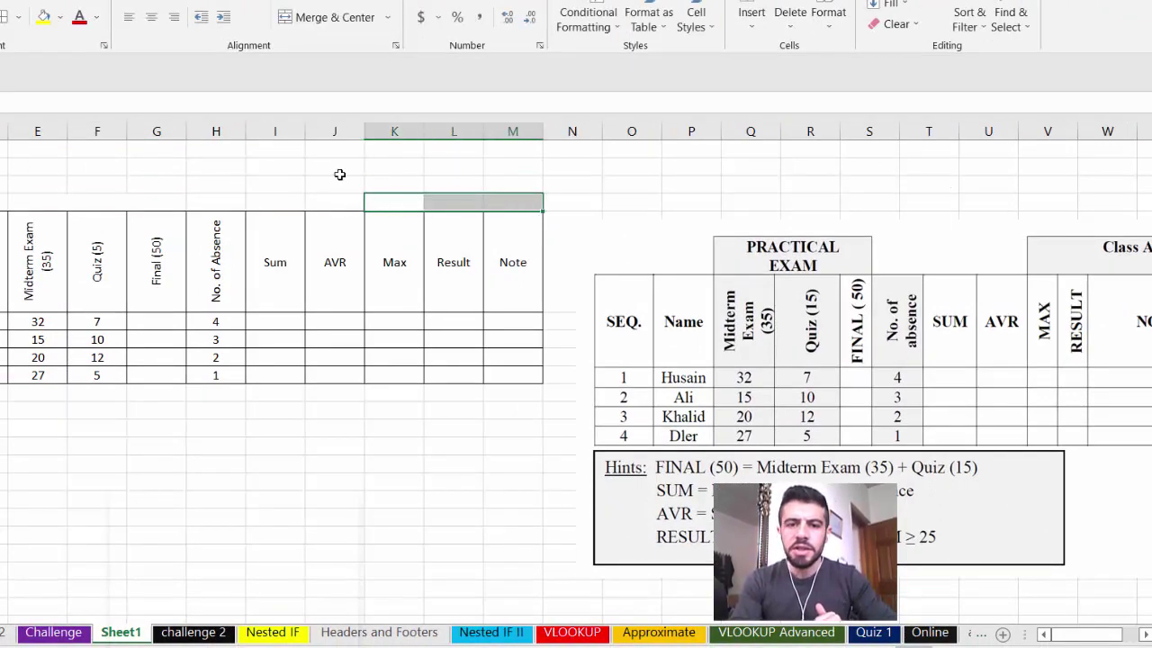
{"action": "left_click", "coordinate": [323, 17]}
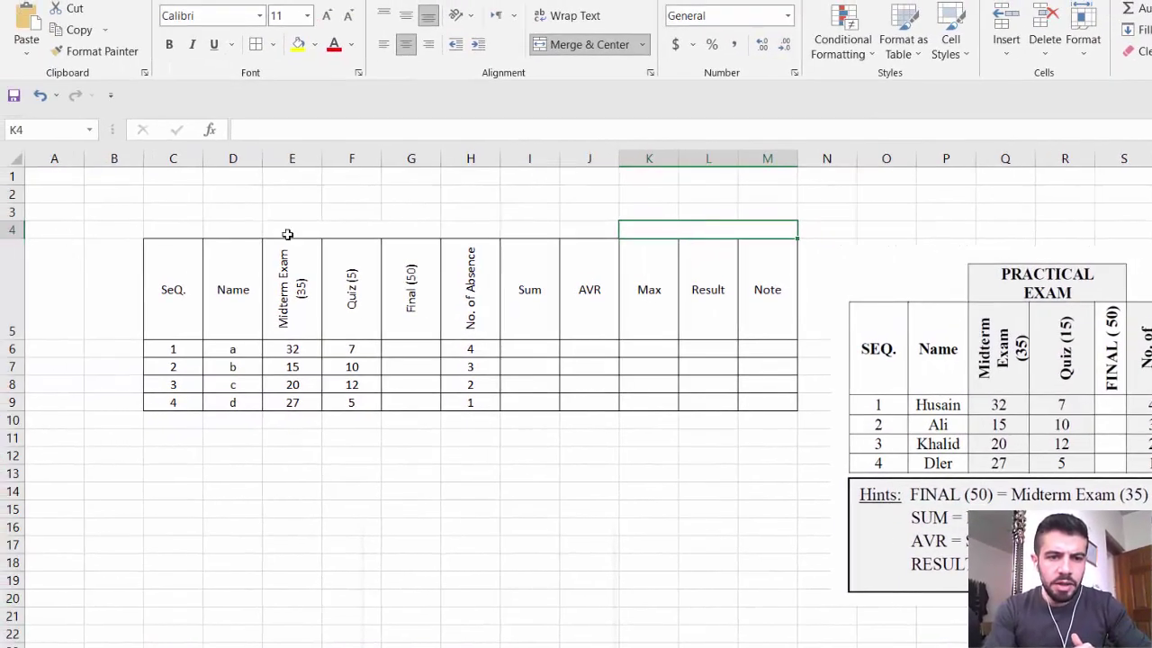
Apply All Borders to the merged cells E4:G4 and K4:M4
{"action": "left_click", "coordinate": [287, 234]}
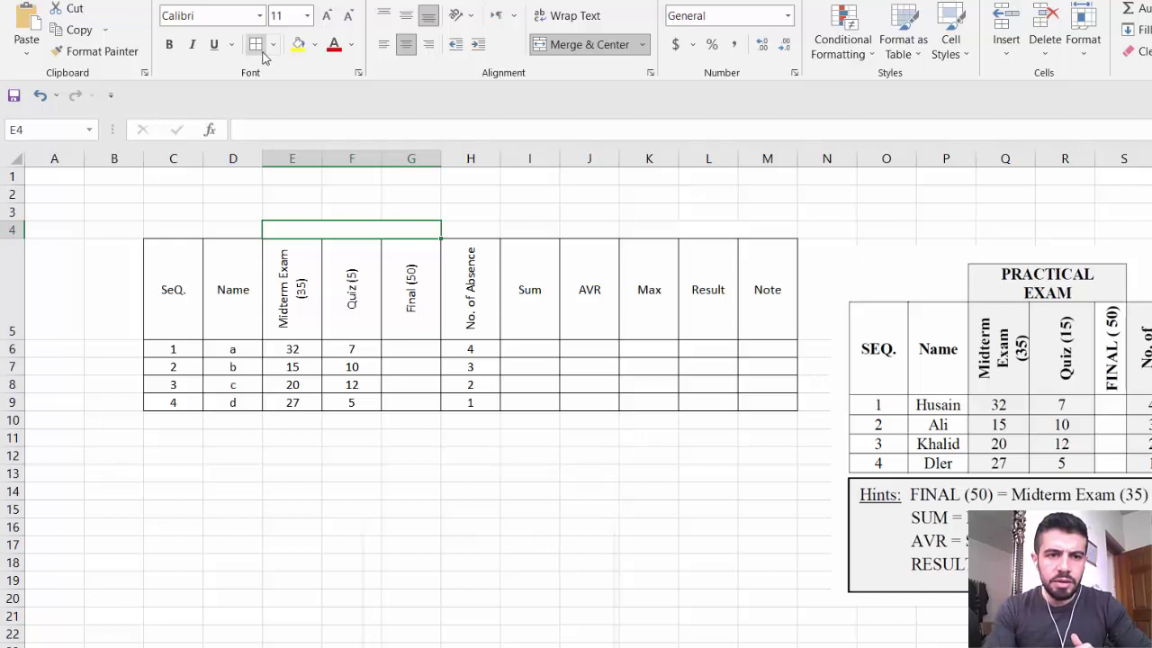
{"action": "left_click", "coordinate": [723, 226]}
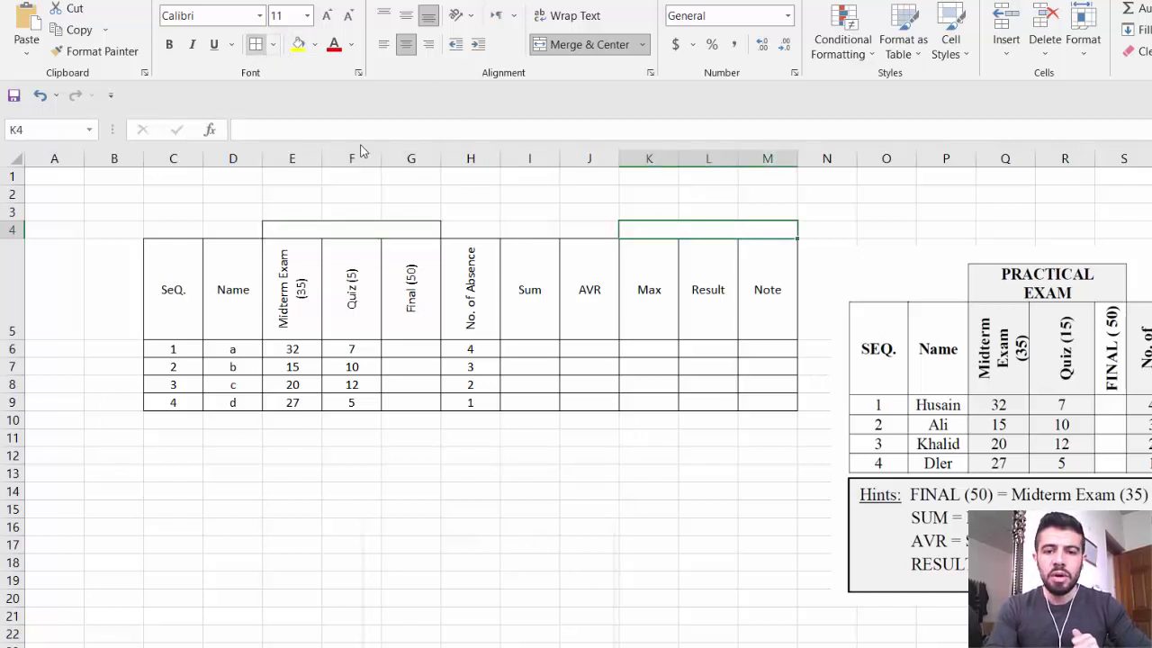
{"action": "left_click", "coordinate": [245, 276]}
Make row 4 taller and enter the heading "Practical Exam" in merged cell E4, aligned to the middle vertically
{"action": "left_click_drag", "start_coordinate": [13, 238], "coordinate": [29, 309]}
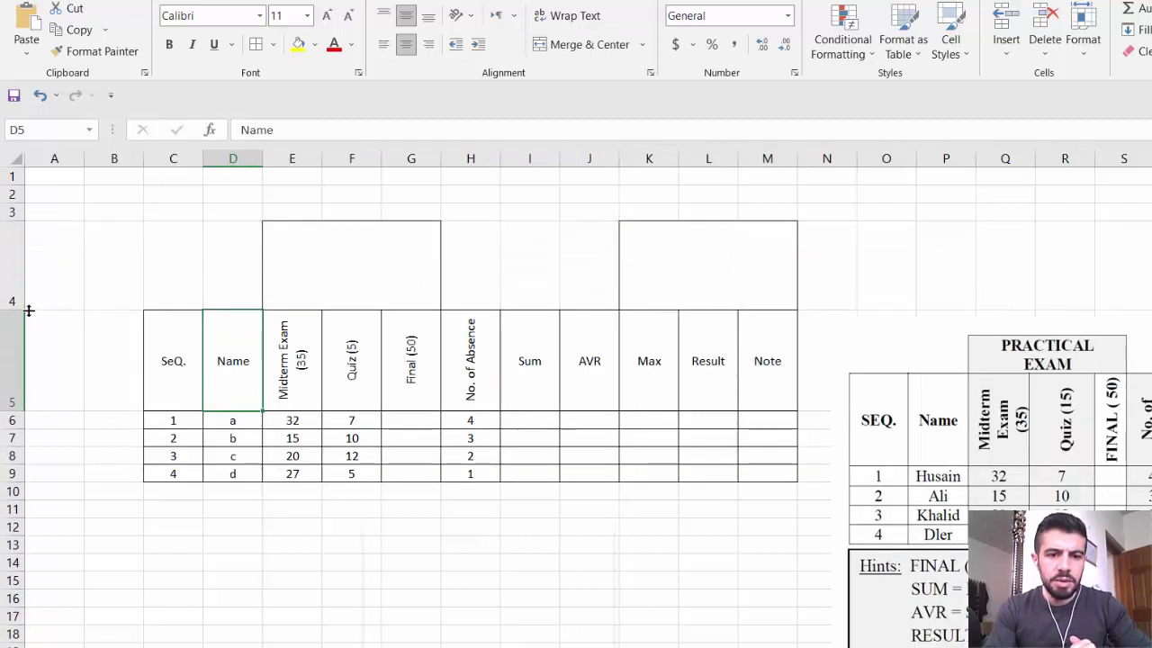
{"action": "left_click", "coordinate": [380, 258]}
{"action": "type", "text": "Pract"}
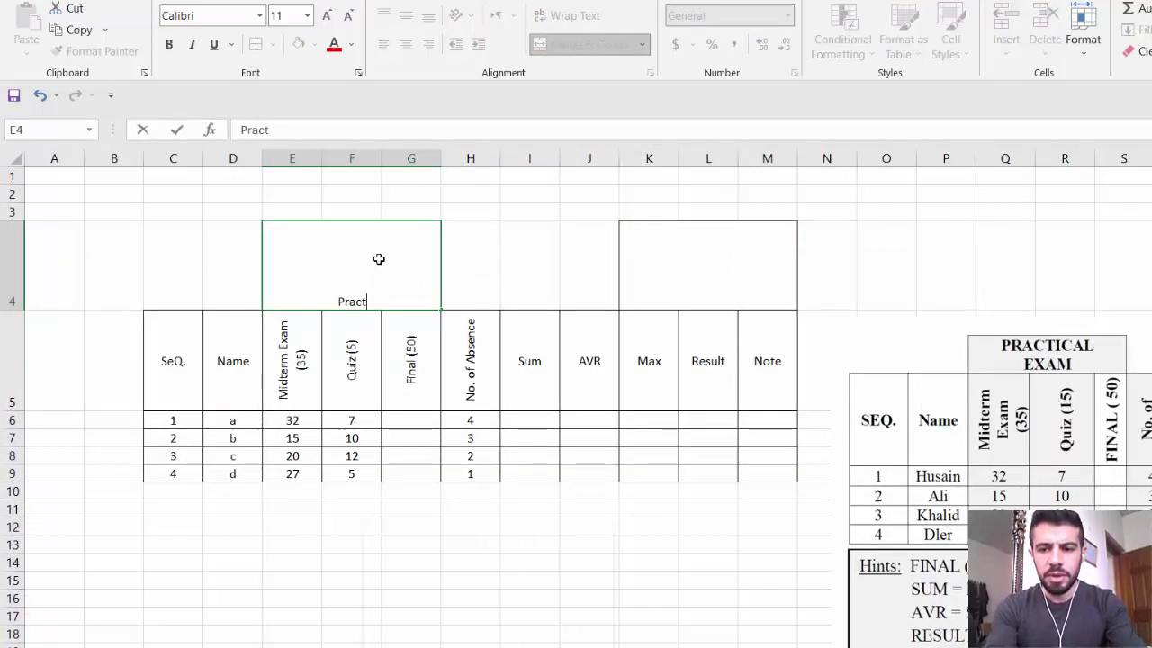
{"action": "type", "text": "ical Exam"}
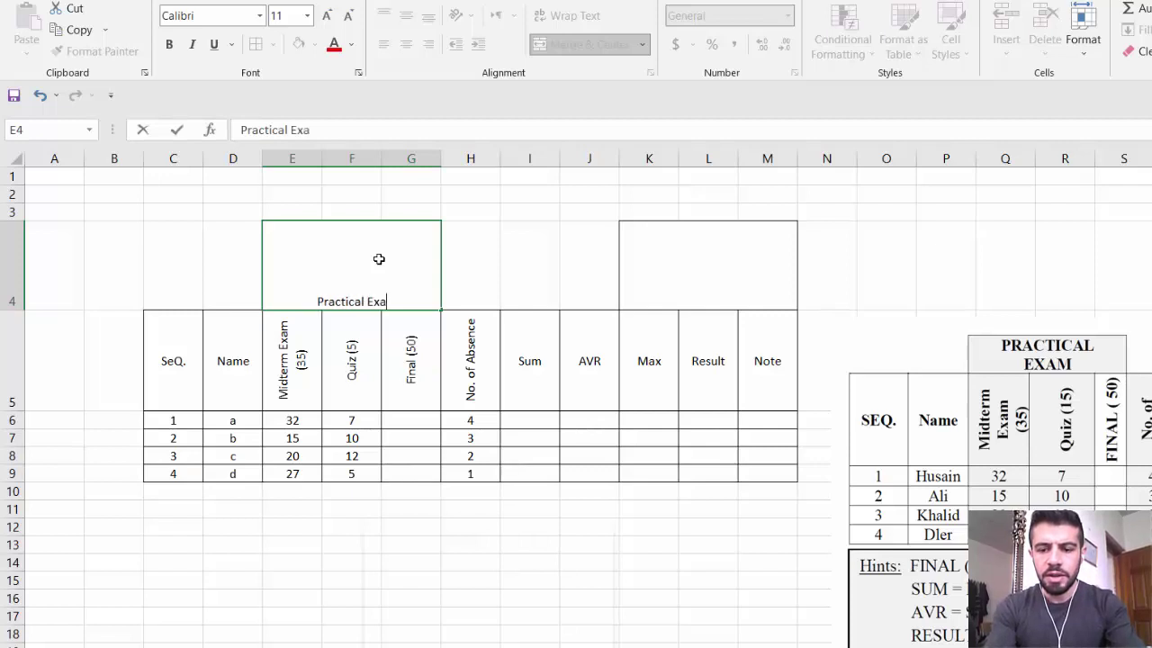
{"action": "left_click", "coordinate": [668, 289]}
{"action": "left_click", "coordinate": [385, 267]}
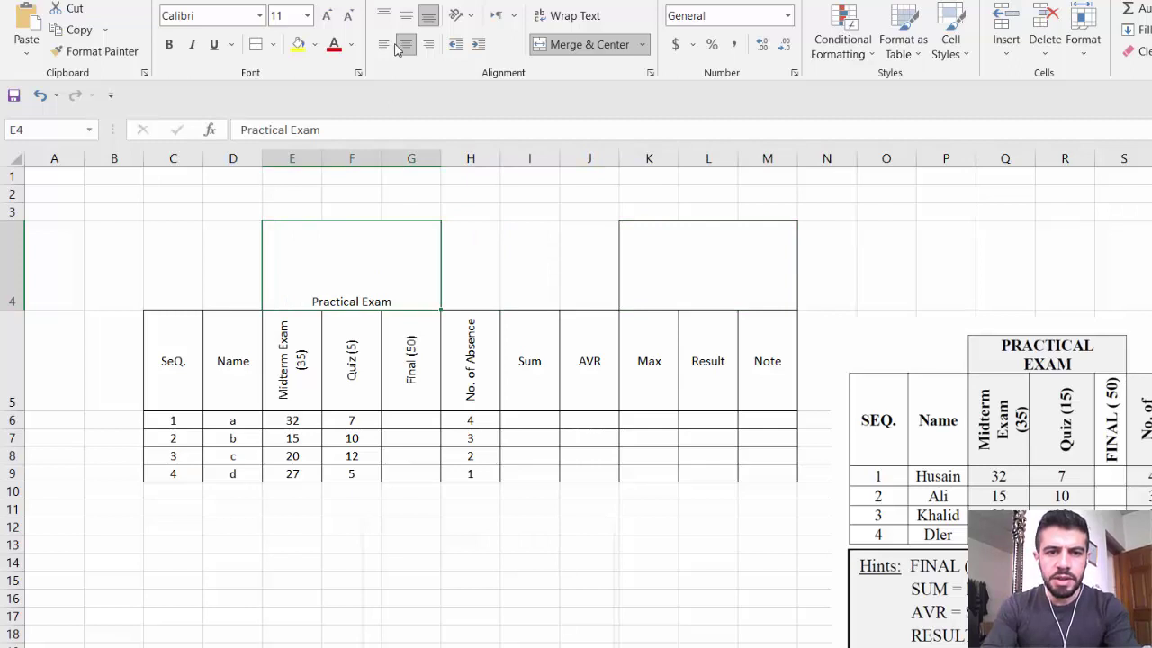
{"action": "left_click", "coordinate": [406, 16]}
Enter the heading "Class A" in merged cell K4 and align it to the middle vertically
{"action": "left_click", "coordinate": [702, 290]}
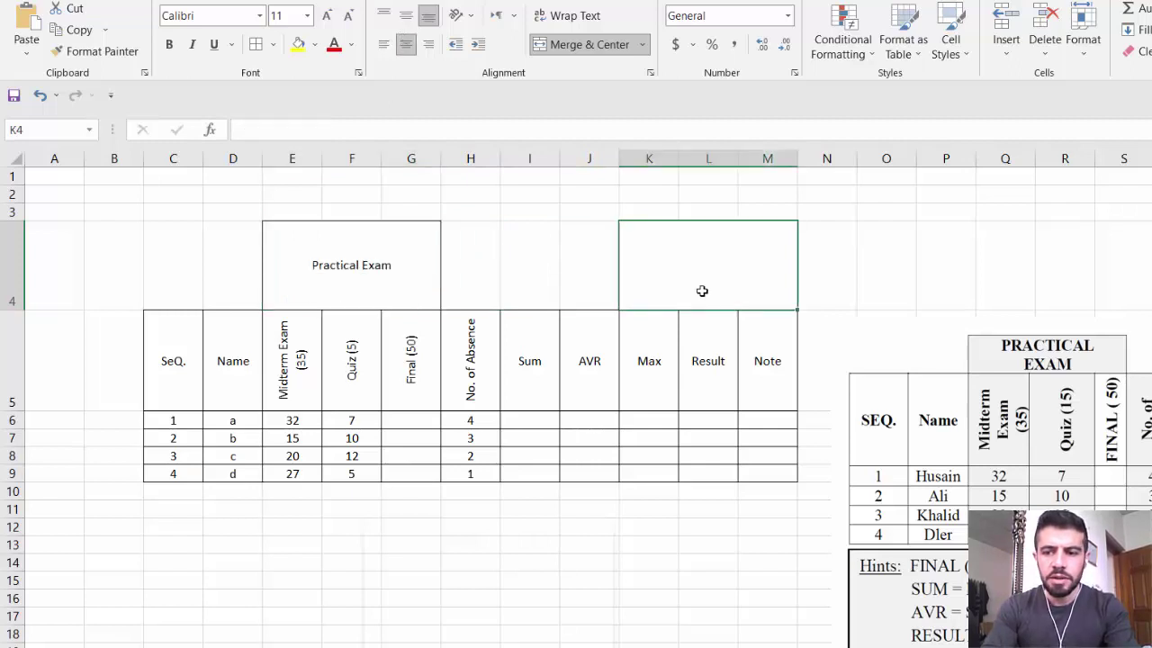
{"action": "left_click_drag", "start_coordinate": [900, 414], "coordinate": [868, 410]}
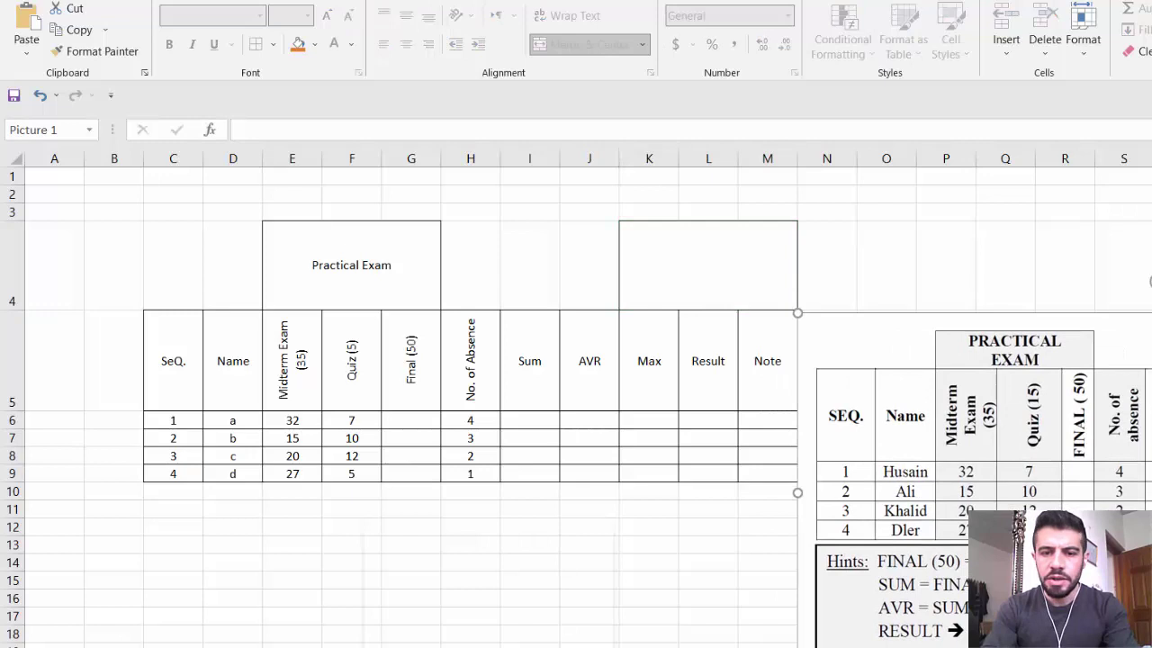
{"action": "left_click", "coordinate": [769, 298]}
{"action": "type", "text": "Class A"}
{"action": "key", "text": "ctrl+Return"}
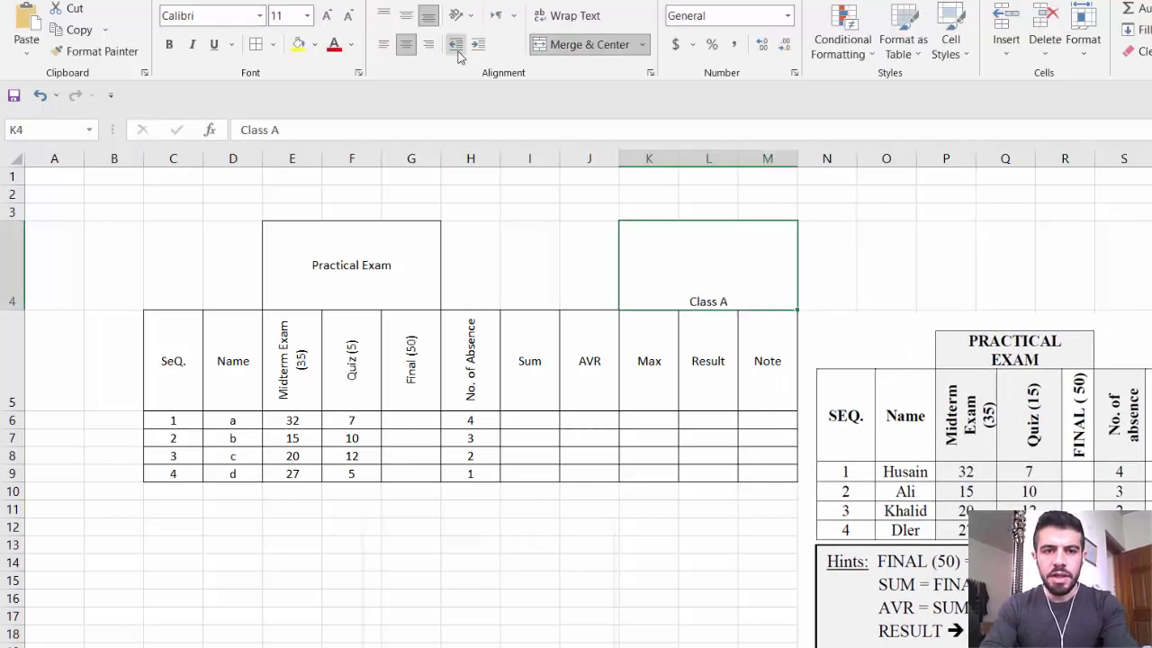
{"action": "left_click", "coordinate": [406, 16]}
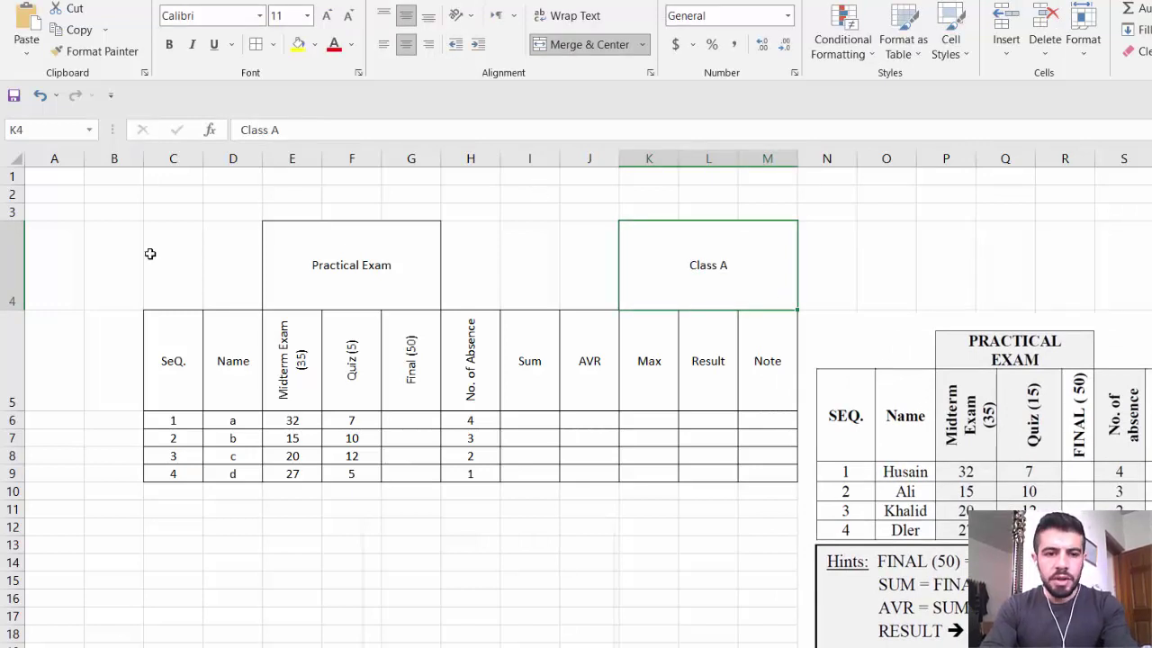
Set the text of the whole table, C4 to M9, to font size 14 and bold
{"action": "mouse_move", "coordinate": [150, 236]}
{"action": "left_mouse_down"}
{"action": "mouse_move", "coordinate": [423, 396]}
{"action": "mouse_move", "coordinate": [656, 441]}
{"action": "mouse_move", "coordinate": [720, 473]}
{"action": "left_mouse_up"}
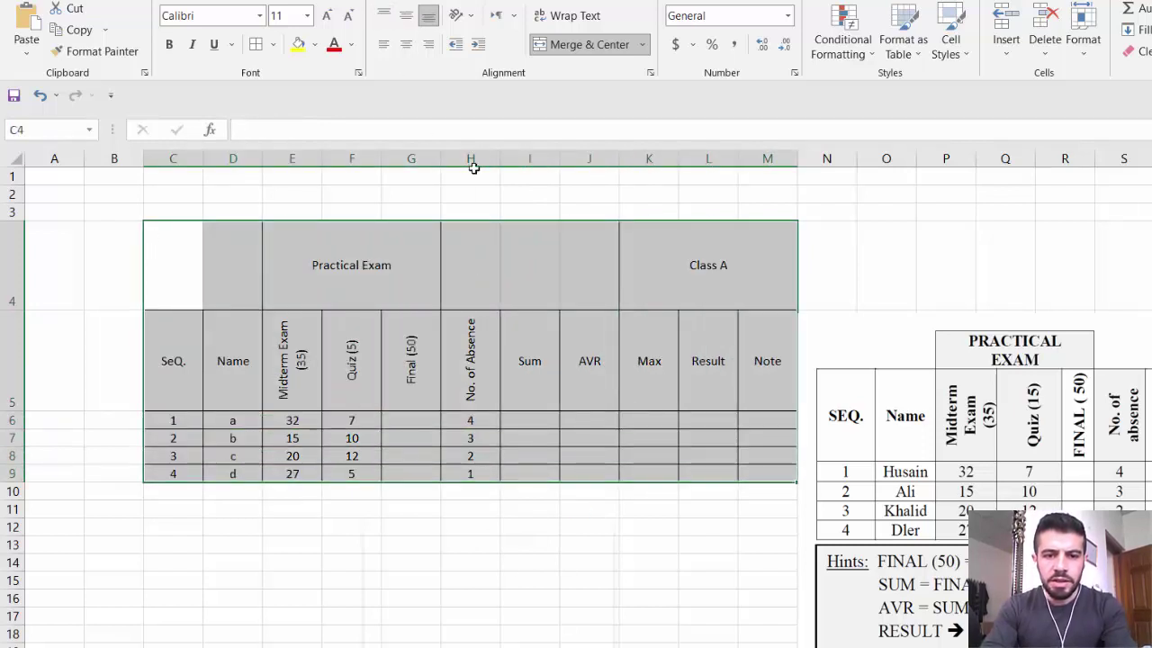
{"action": "left_click", "coordinate": [325, 18]}
{"action": "left_click", "coordinate": [325, 18]}
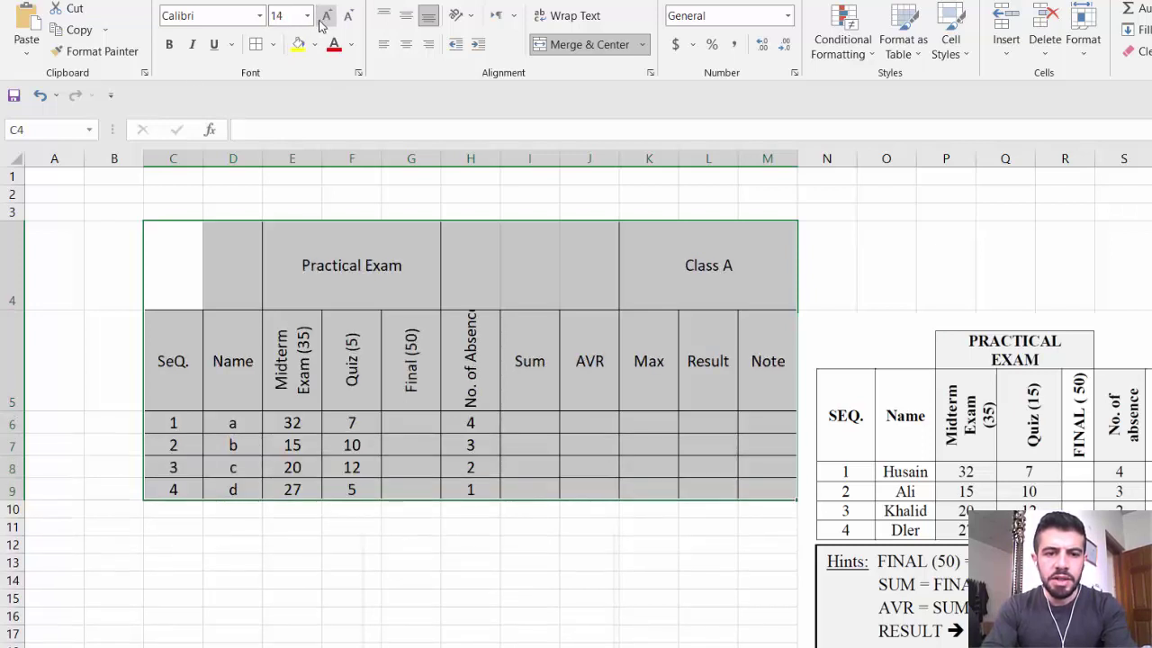
{"action": "left_click", "coordinate": [168, 44]}
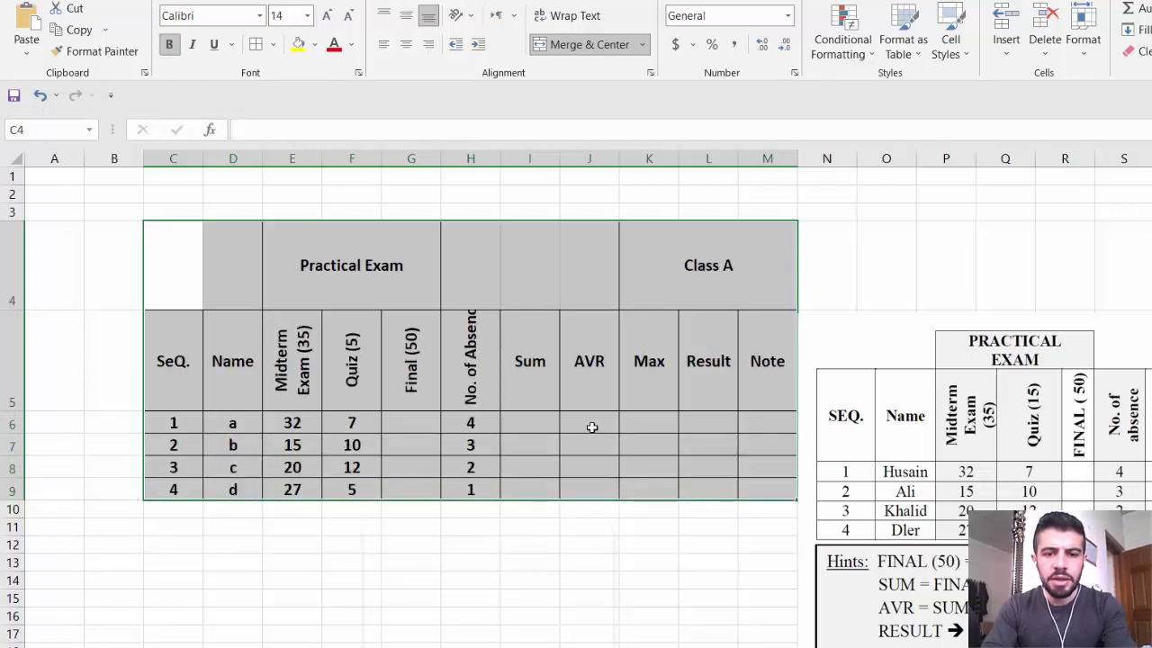
{"action": "left_click", "coordinate": [623, 461]}
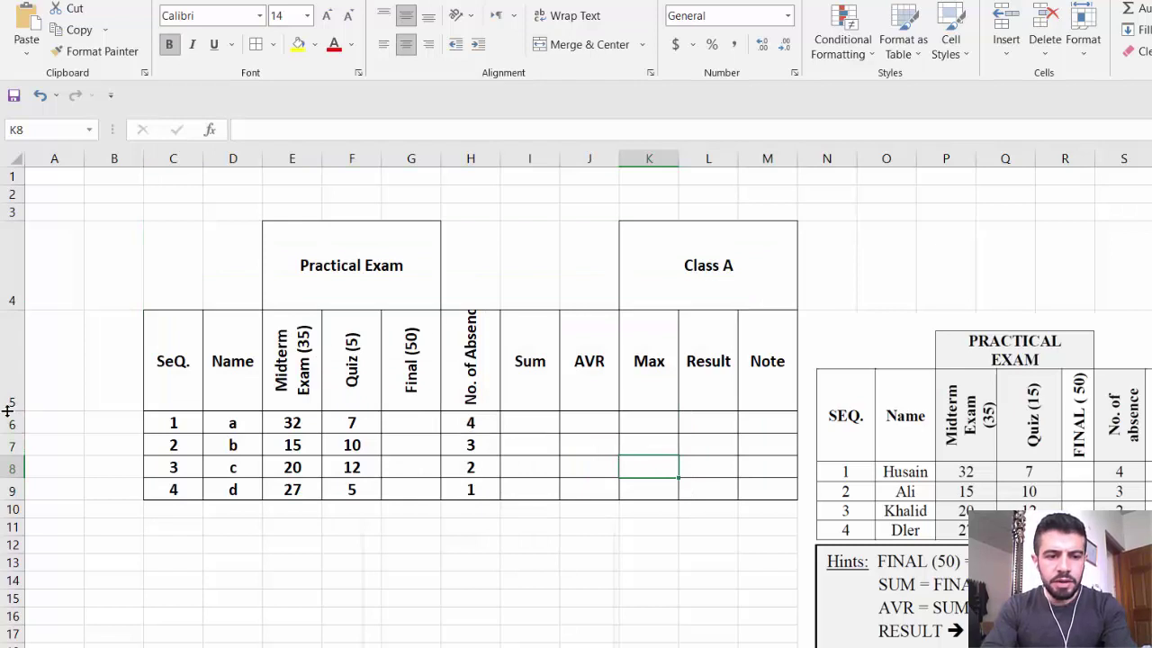
Make row 5 taller so its rotated headings fit, and move the exercise picture up beside the table
{"action": "left_click_drag", "start_coordinate": [7, 410], "coordinate": [7, 425]}
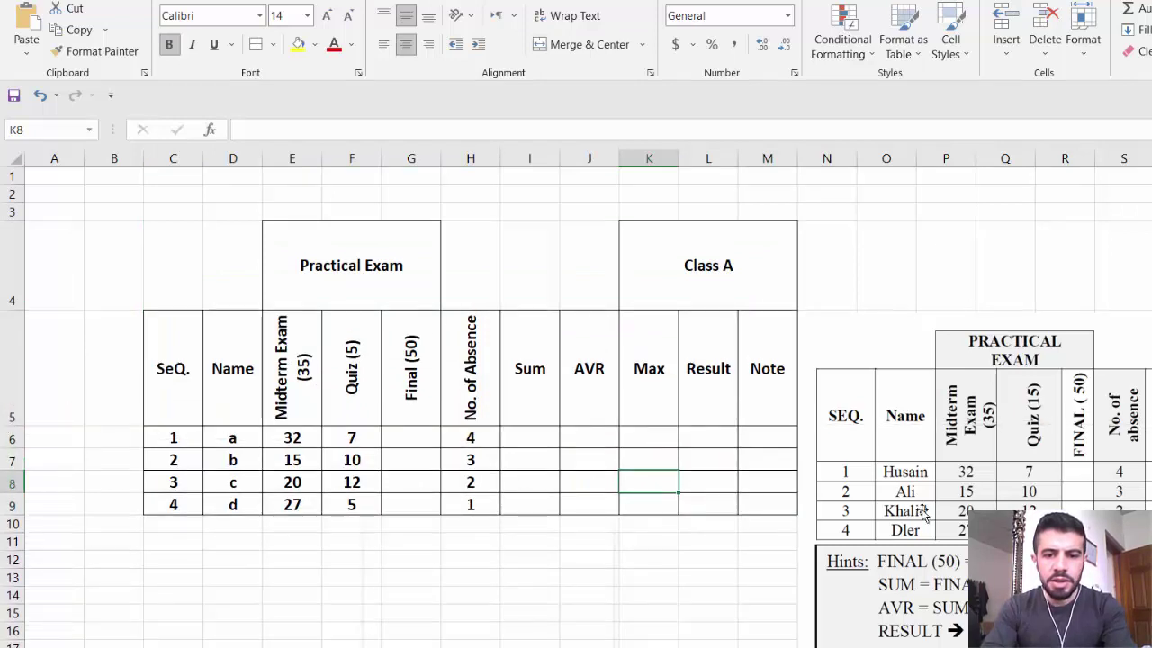
{"action": "left_click_drag", "start_coordinate": [900, 431], "coordinate": [922, 293]}
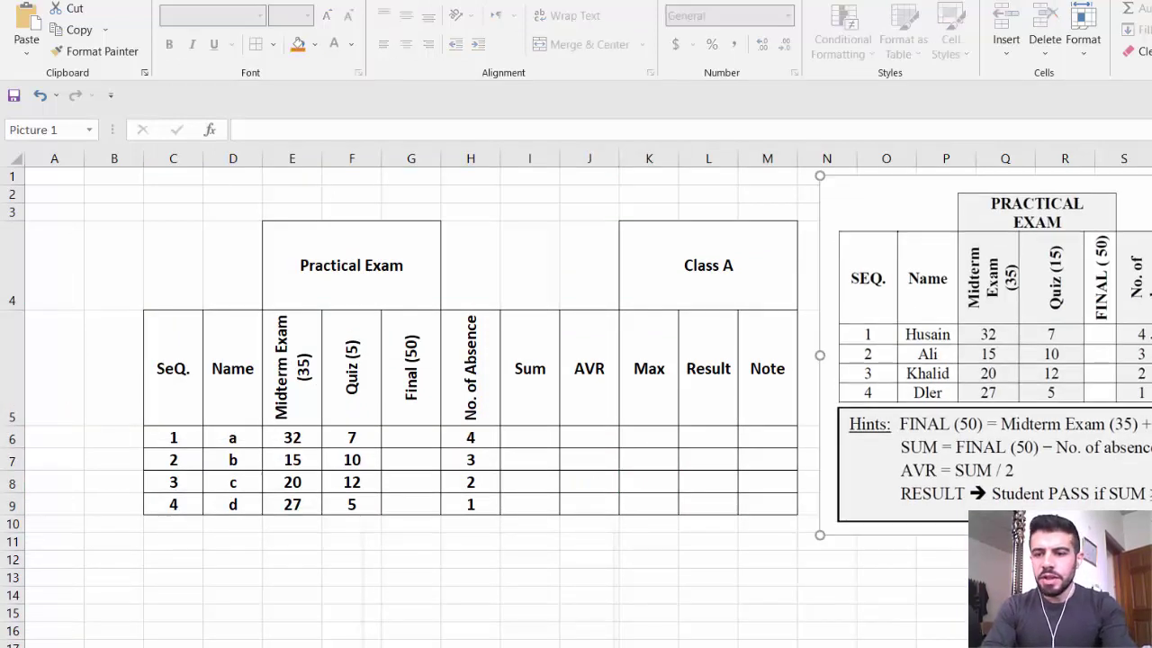
{"action": "left_click_drag", "start_coordinate": [1141, 347], "coordinate": [1118, 358]}
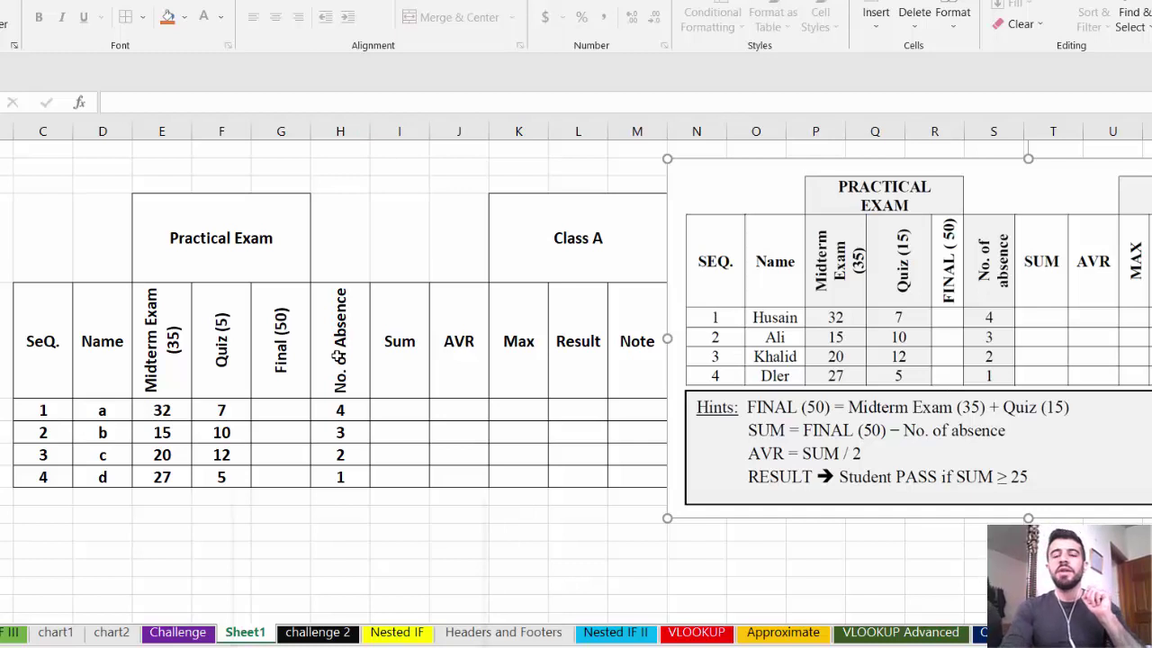
Calculate the first student's Final (50) score in G6 with =E6+F6 and fill the formula down to G9
{"action": "left_click", "coordinate": [300, 411]}
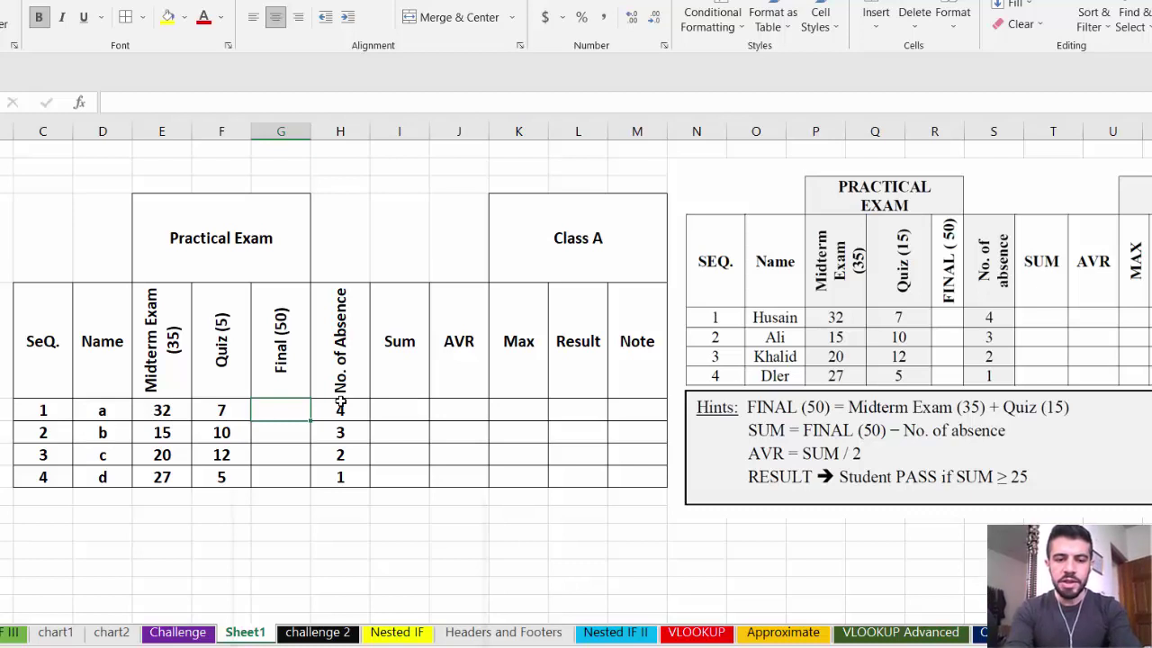
{"action": "type", "text": "="}
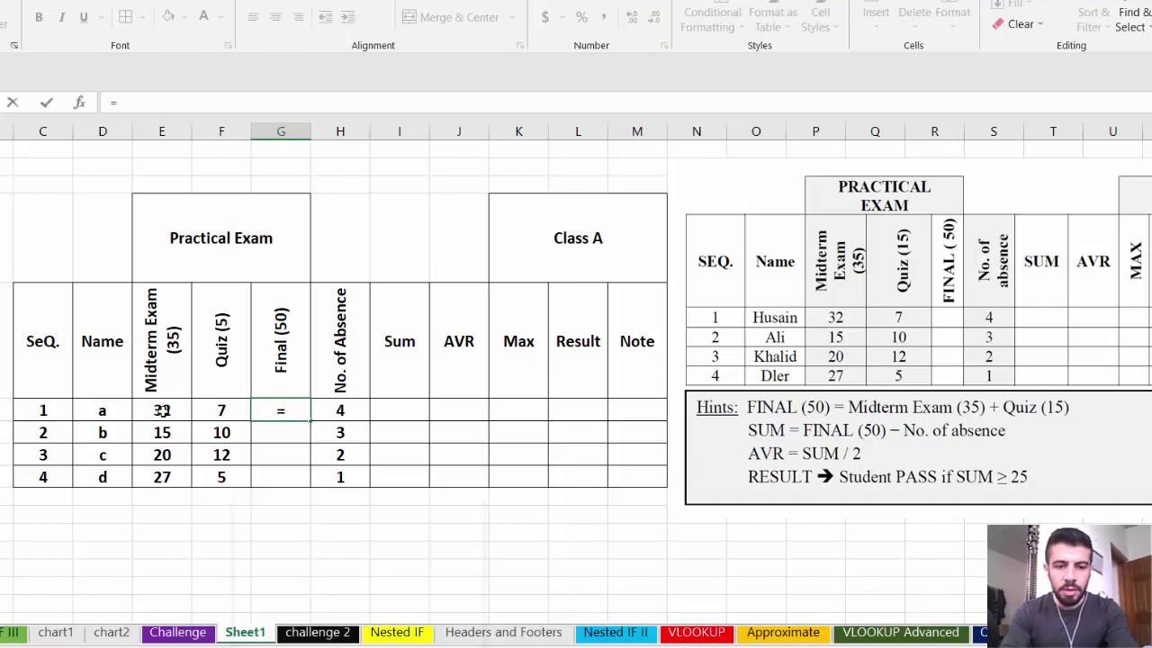
{"action": "left_click", "coordinate": [176, 410]}
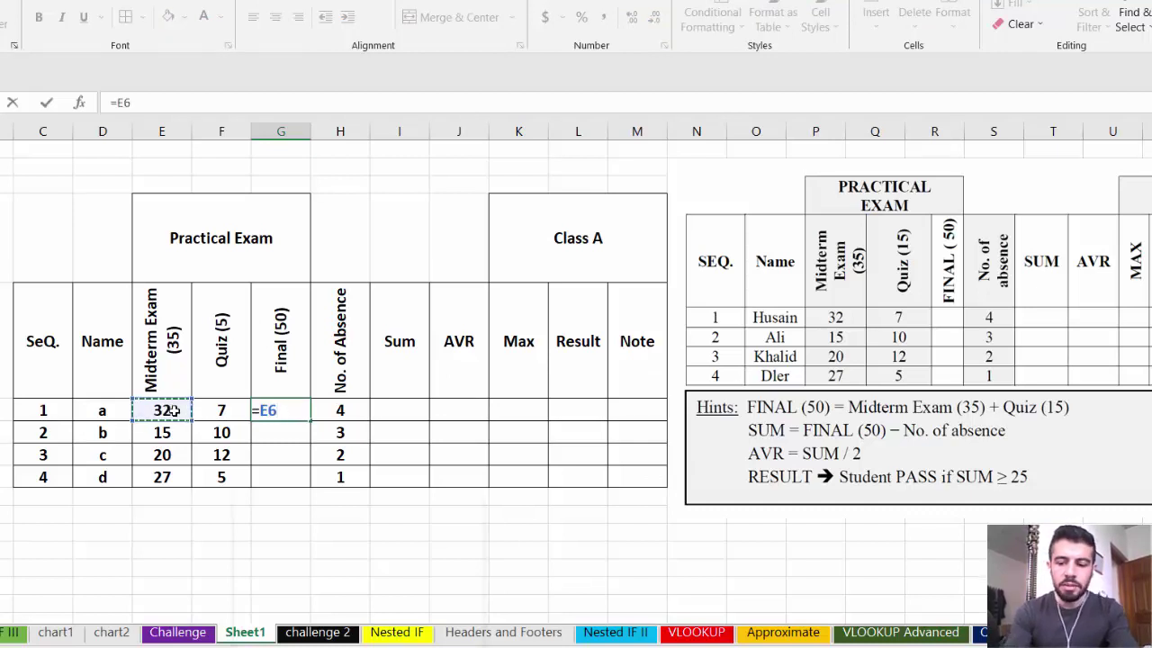
{"action": "type", "text": "+"}
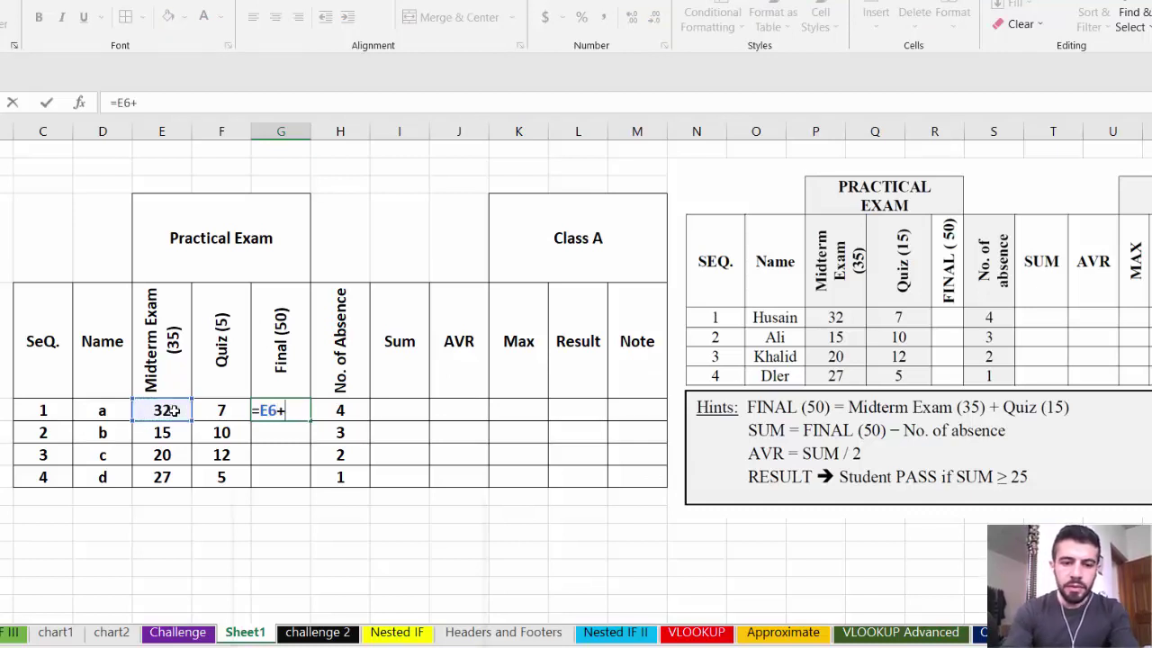
{"action": "left_click", "coordinate": [223, 409]}
{"action": "key", "text": "Return"}
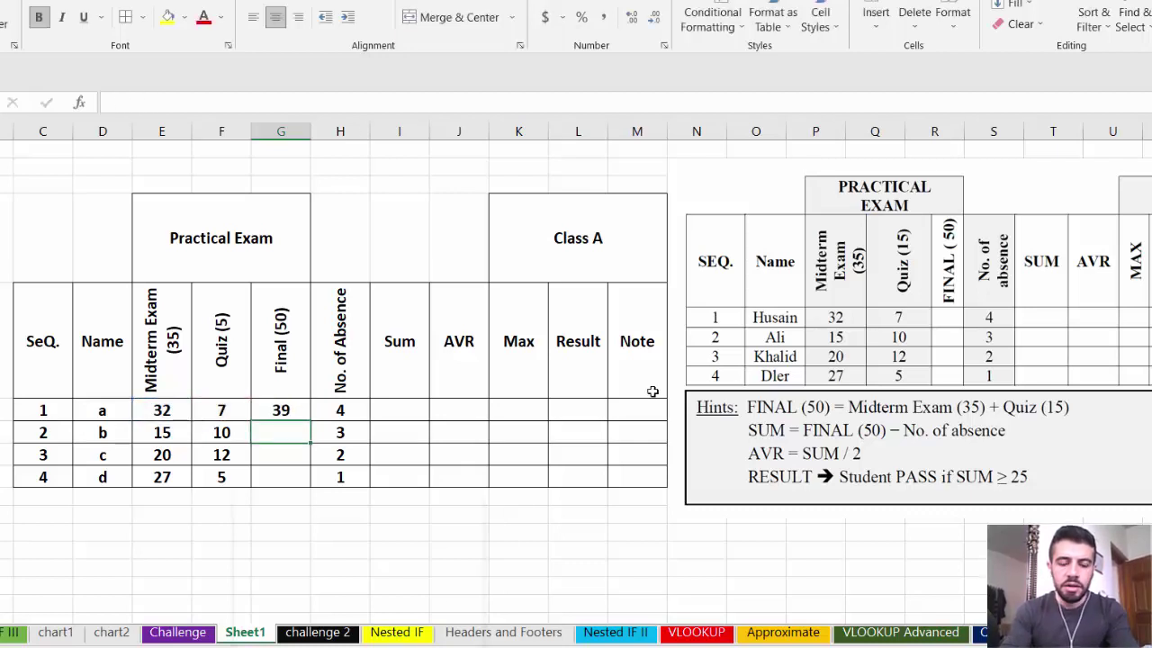
{"action": "left_click", "coordinate": [304, 410]}
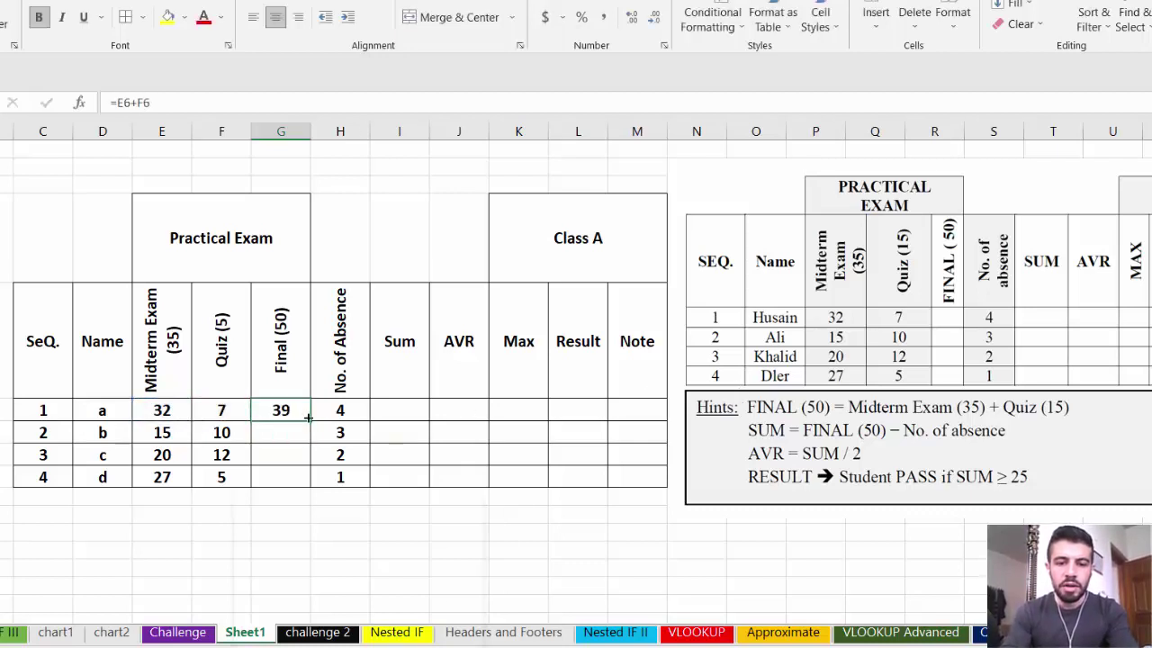
{"action": "left_click_drag", "start_coordinate": [311, 421], "coordinate": [309, 486]}
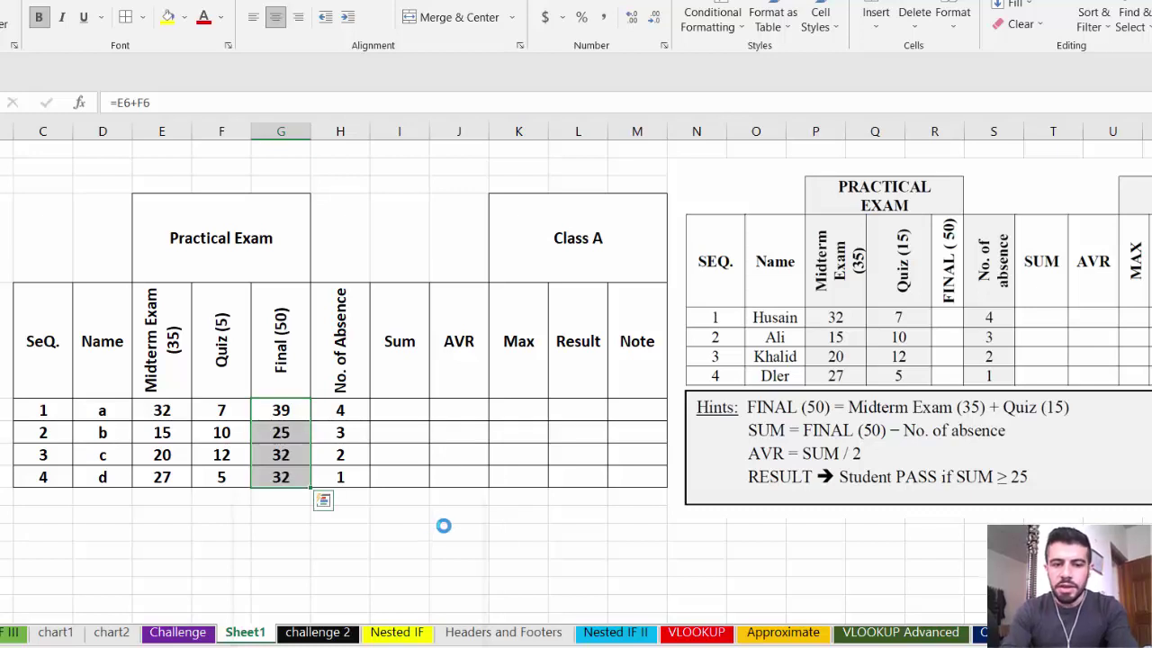
{"action": "left_click", "coordinate": [297, 457]}
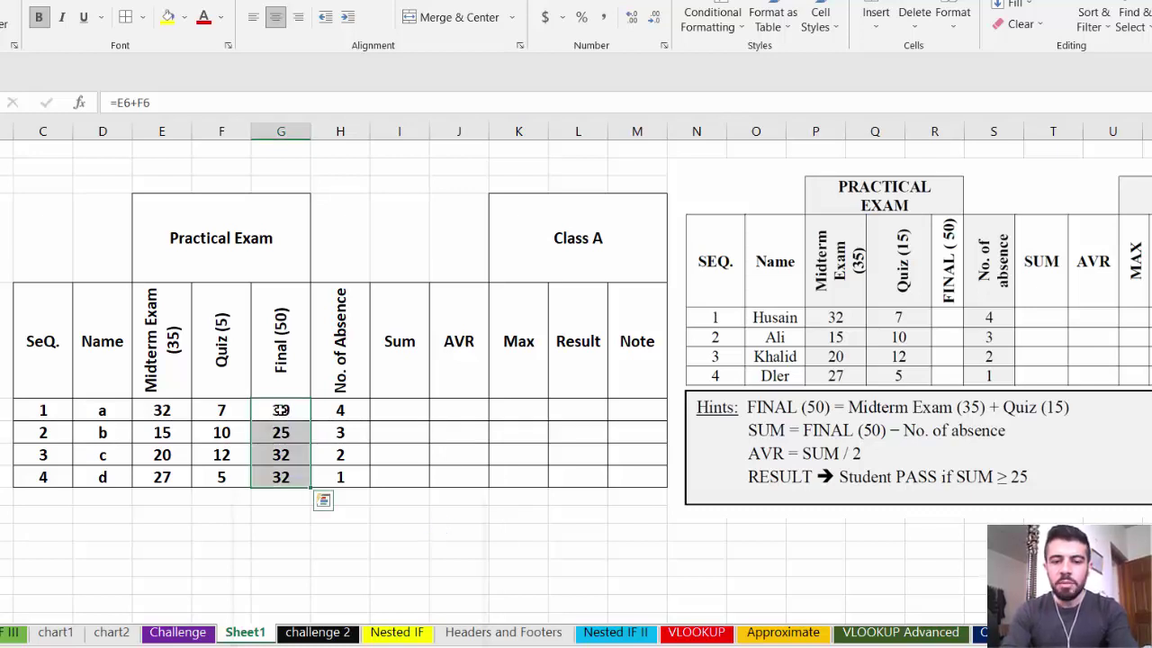
{"action": "left_click", "coordinate": [282, 411]}
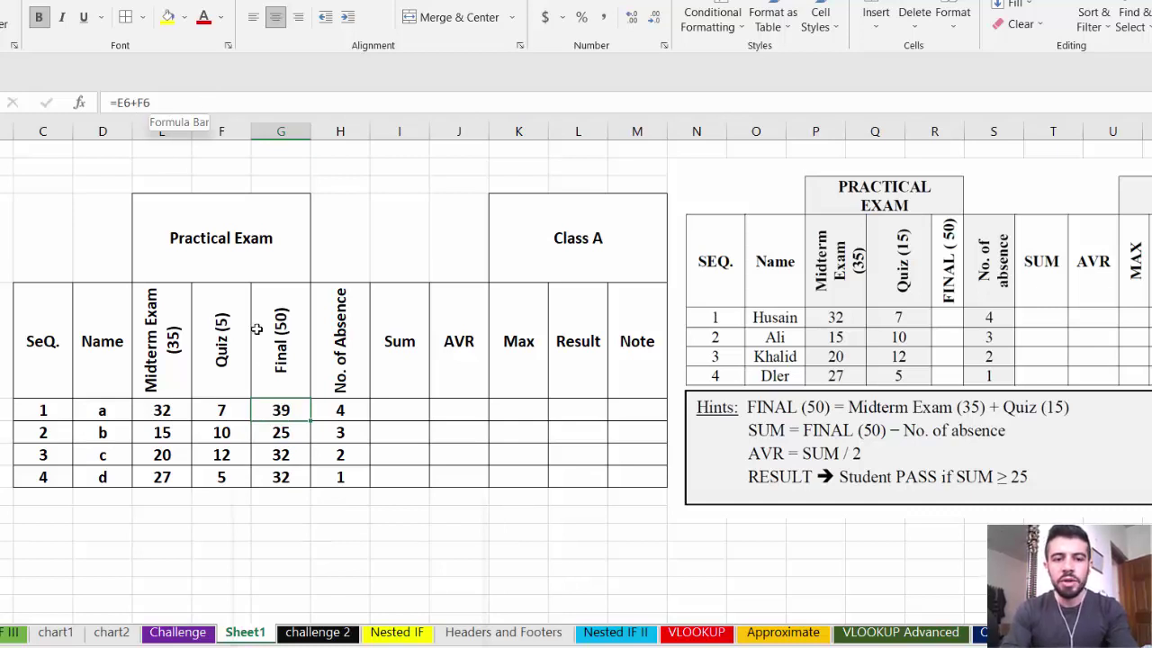
Calculate the first student's Sum in I6 with =G6-H6 and fill the formula down to I9
{"action": "left_click", "coordinate": [408, 414]}
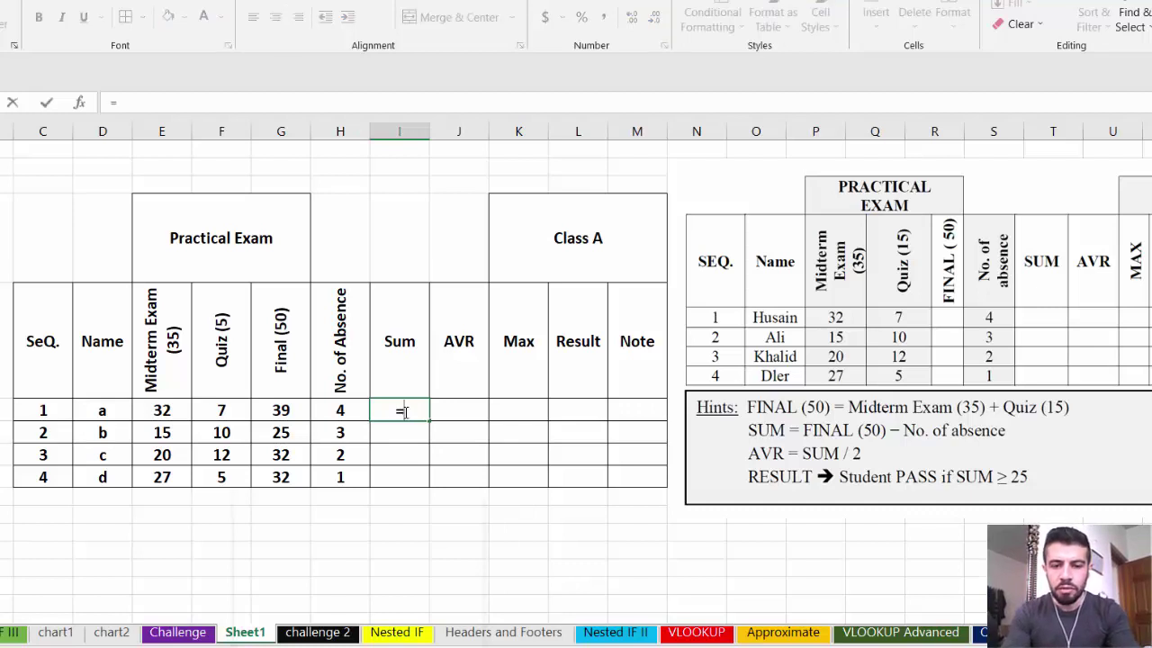
{"action": "left_click", "coordinate": [278, 409]}
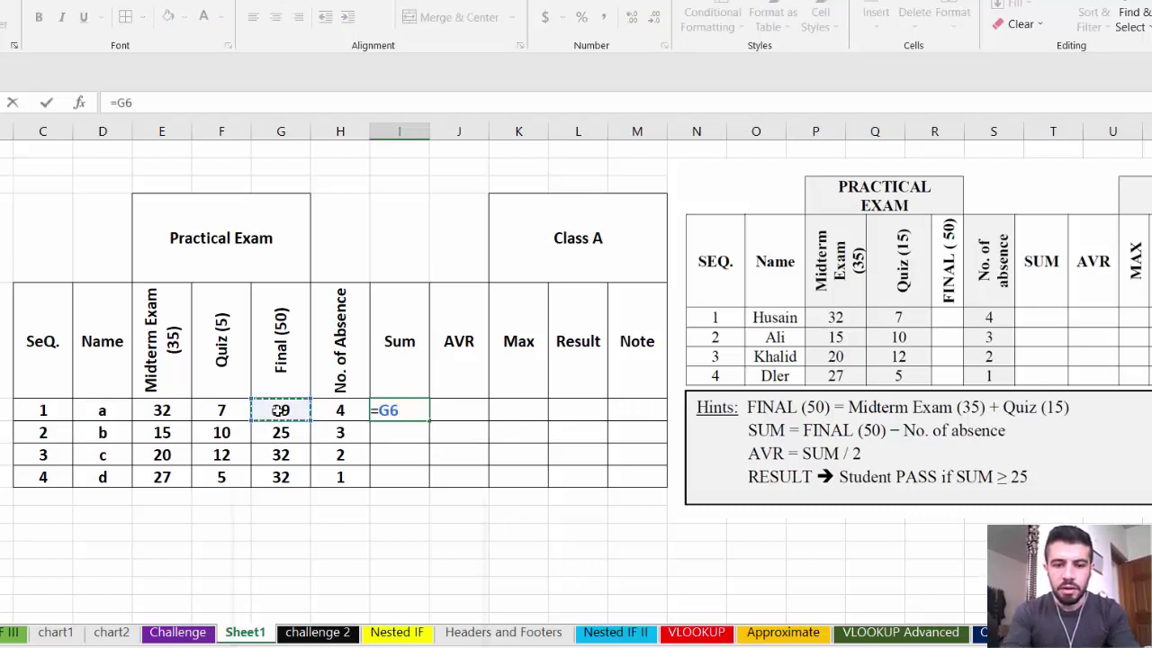
{"action": "type", "text": "="}
{"action": "left_click", "coordinate": [343, 410]}
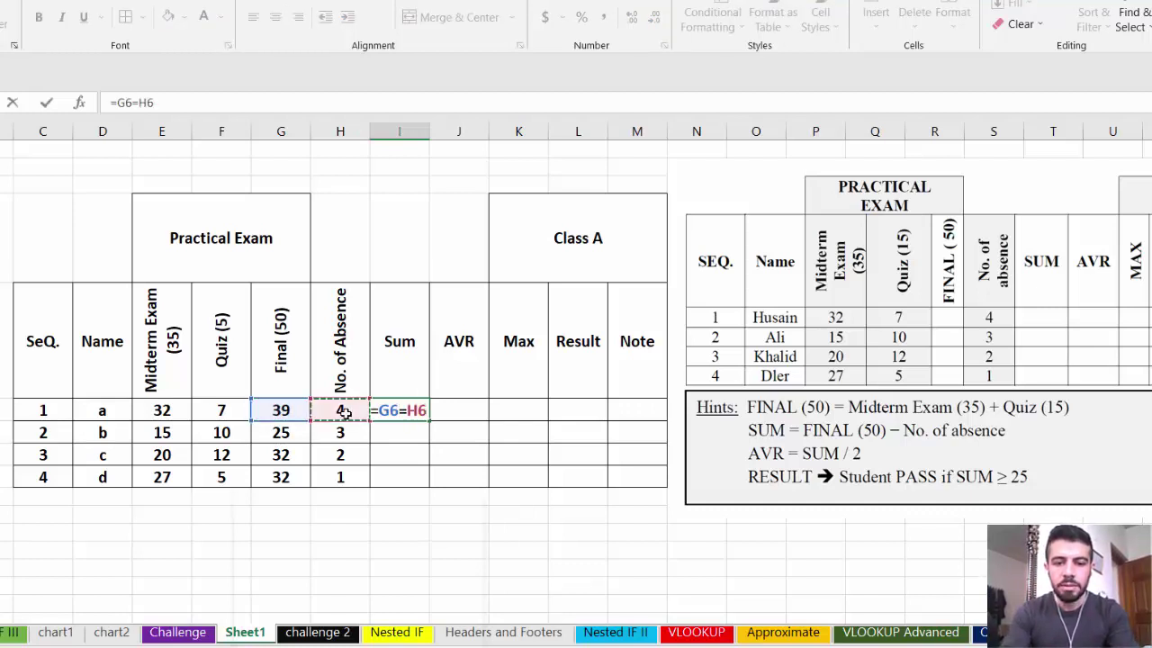
{"action": "key", "text": "Return"}
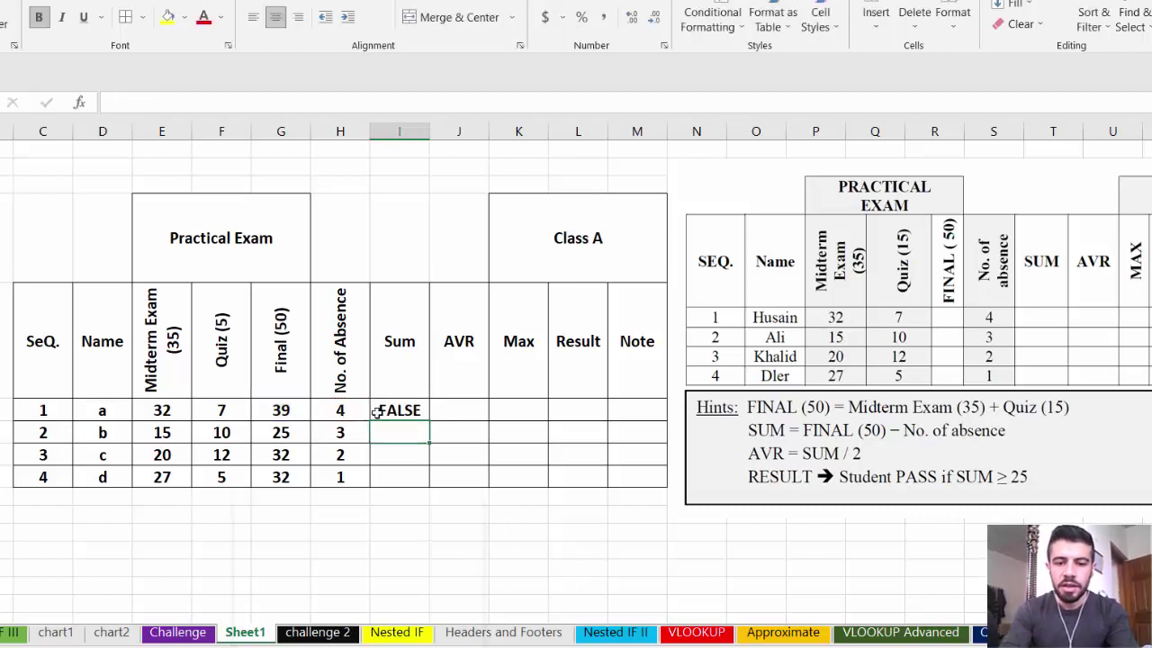
{"action": "left_click", "coordinate": [377, 412]}
{"action": "double_click", "coordinate": [397, 411]}
{"action": "key", "text": "BackSpace"}
{"action": "type", "text": "-"}
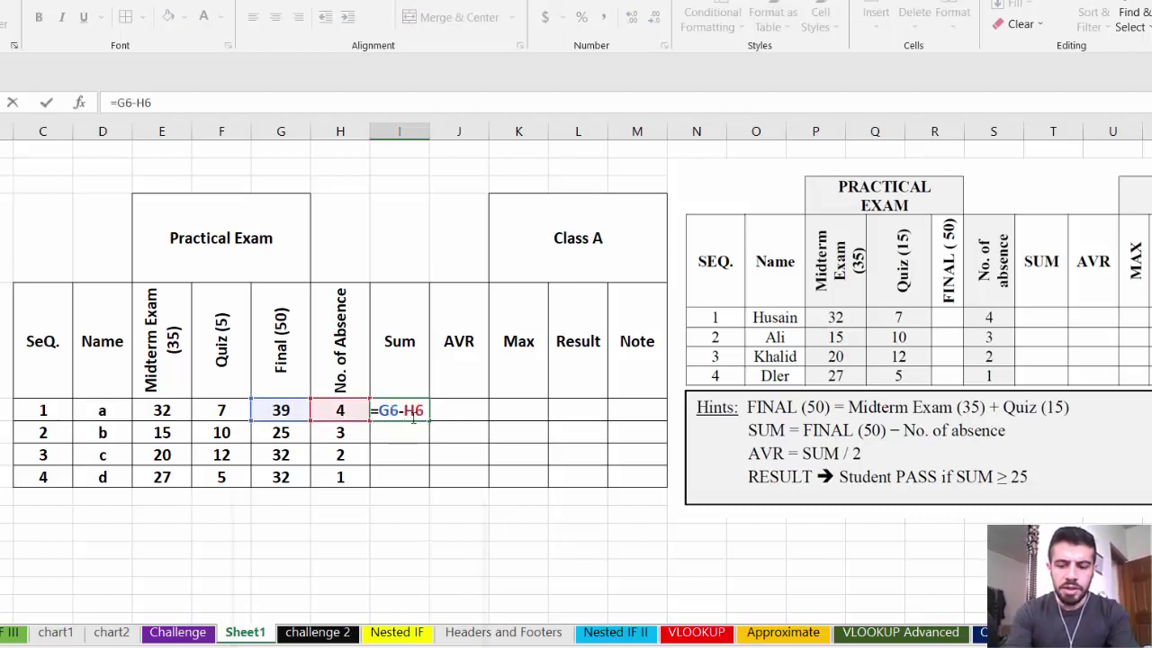
{"action": "key", "text": "Return"}
{"action": "left_click", "coordinate": [401, 410]}
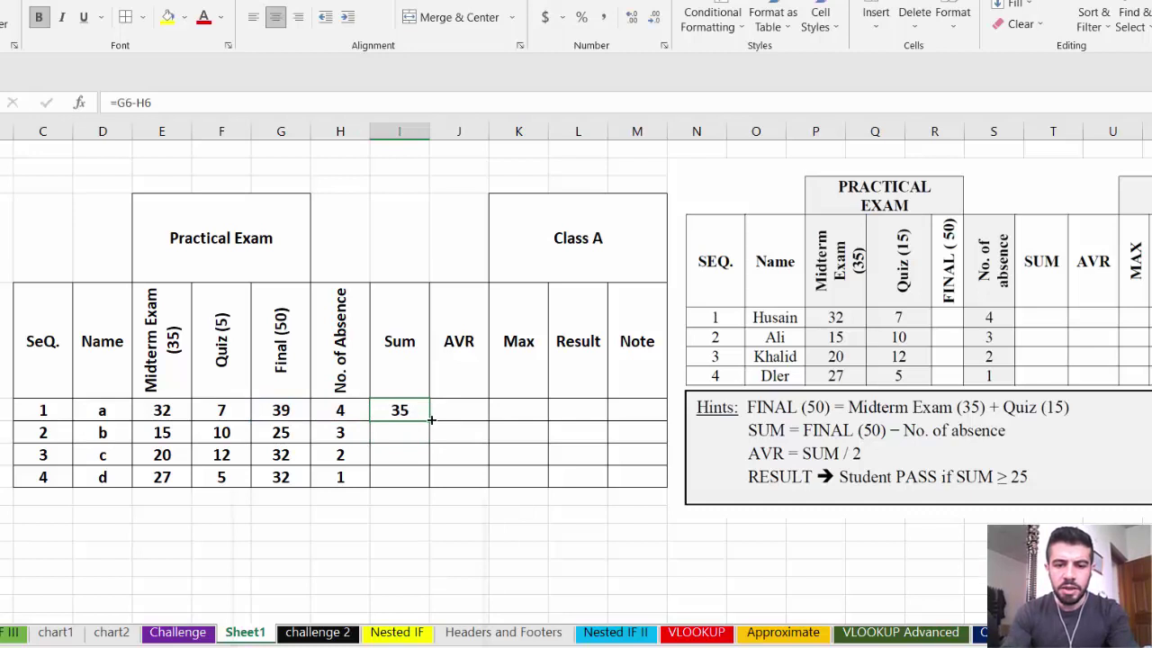
{"action": "left_click_drag", "start_coordinate": [431, 419], "coordinate": [430, 486]}
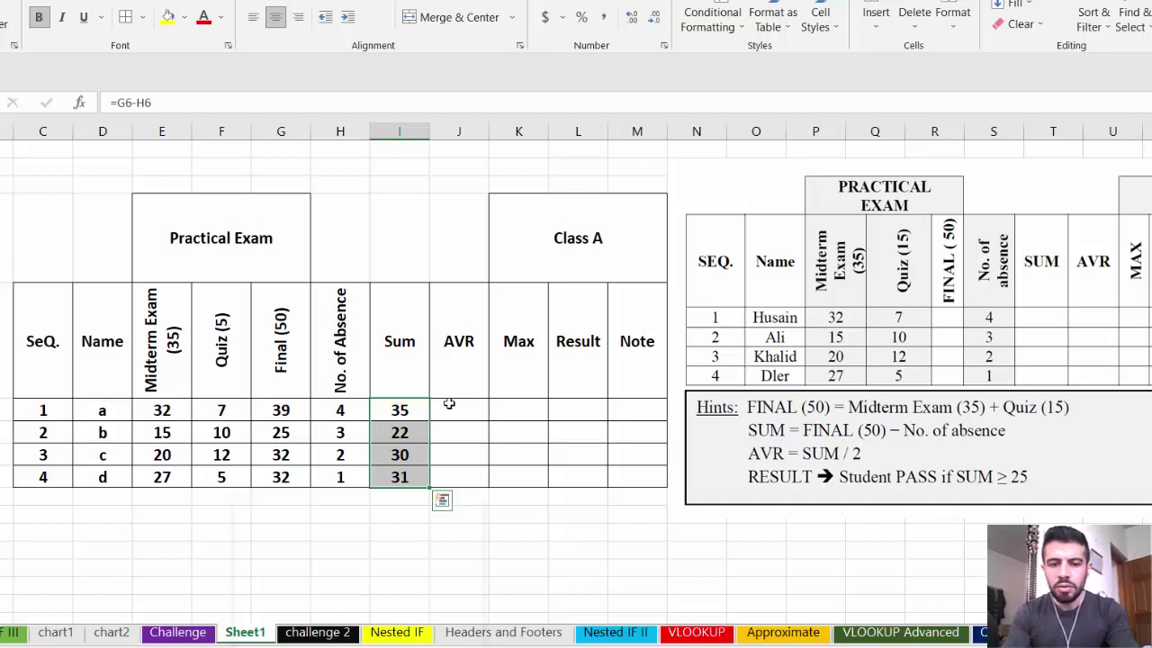
Calculate the first student's AVR in J6 with =I6/2 and fill the formula down to J9
{"action": "left_click", "coordinate": [448, 404]}
{"action": "type", "text": "="}
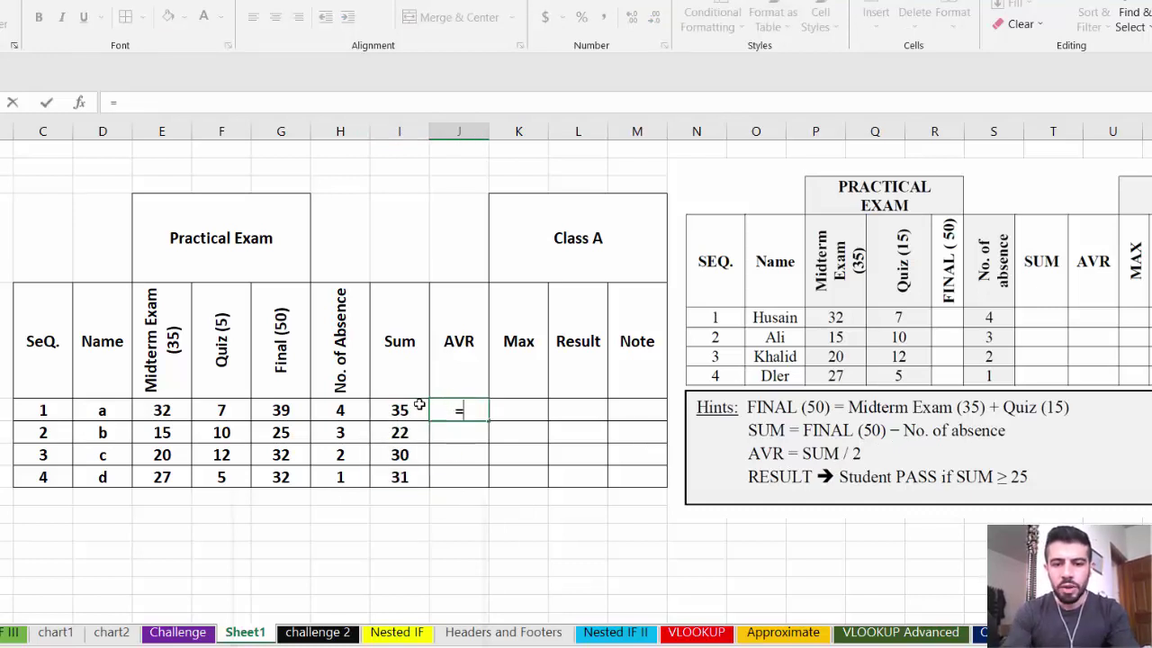
{"action": "left_click", "coordinate": [392, 410]}
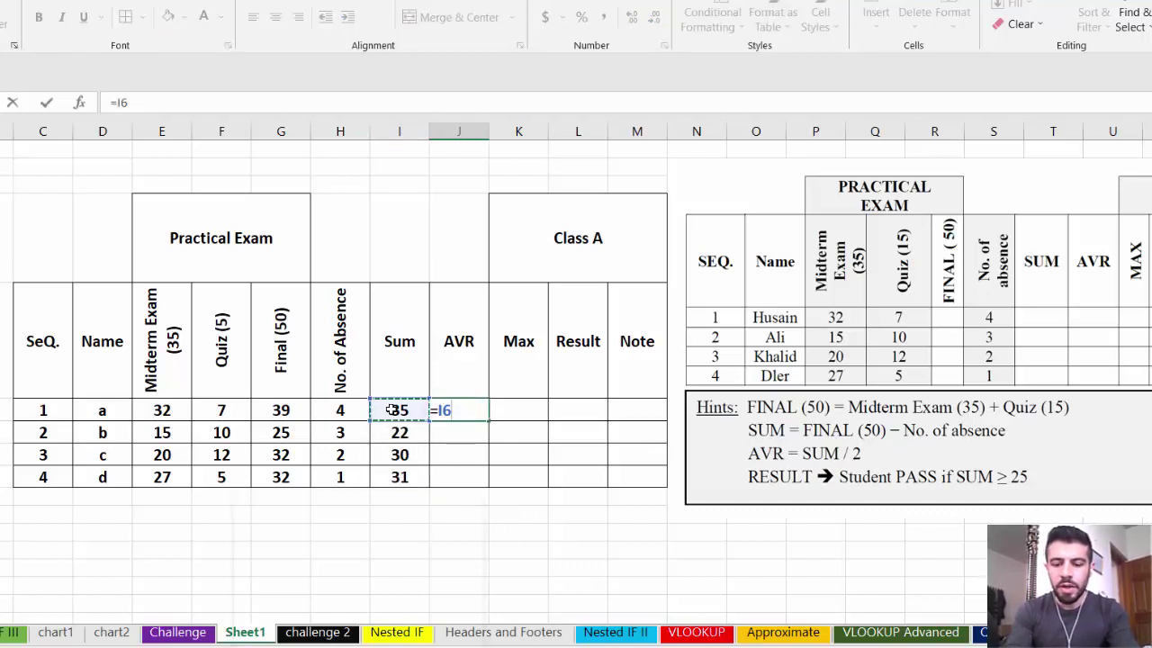
{"action": "type", "text": "/2"}
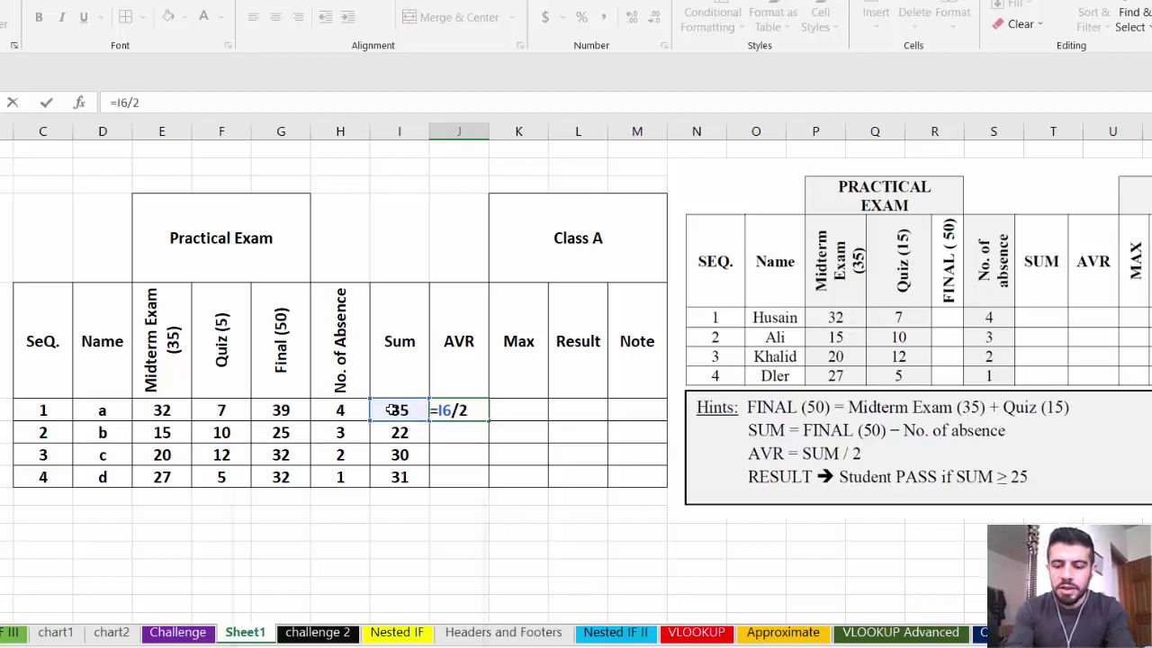
{"action": "key", "text": "Return"}
{"action": "left_click", "coordinate": [458, 410]}
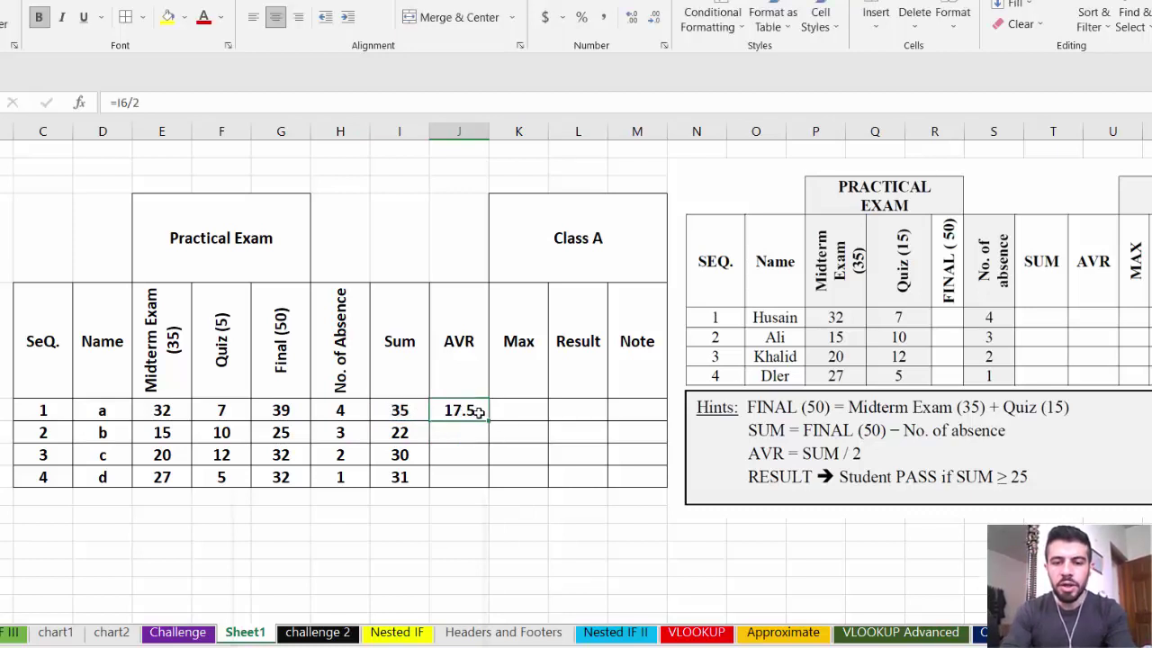
{"action": "left_click_drag", "start_coordinate": [485, 446], "coordinate": [483, 475]}
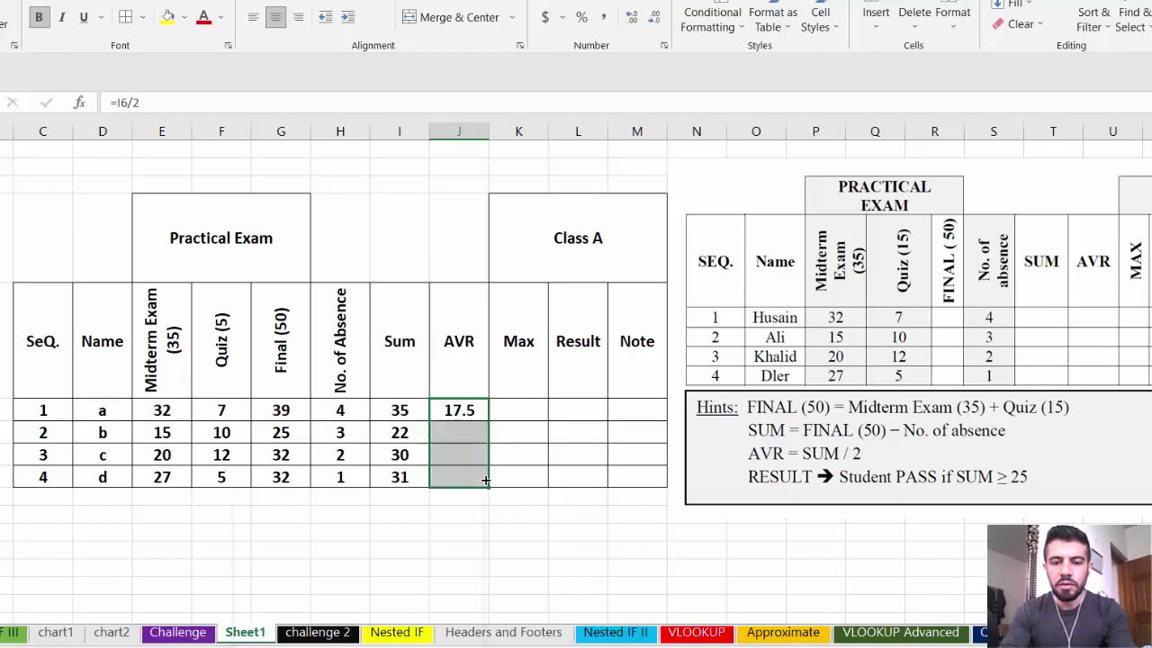
Enter the Result formula =IF(I6>=25,"Pass","Fail") in L6 for the first student
{"action": "left_click", "coordinate": [531, 410]}
{"action": "left_click", "coordinate": [558, 411]}
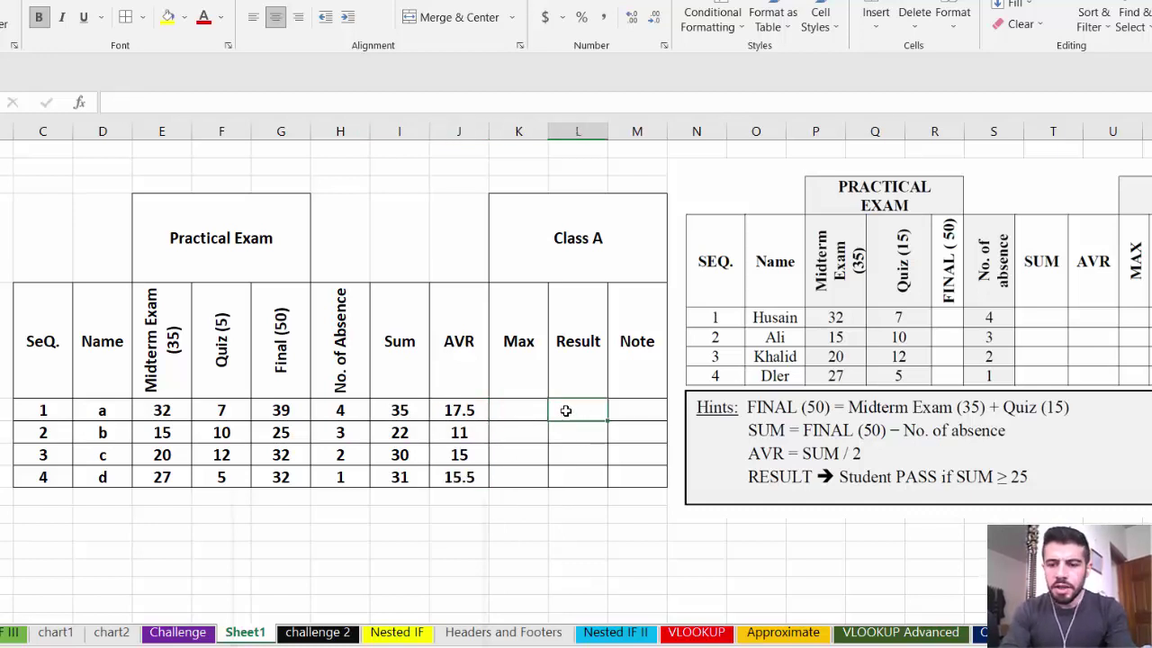
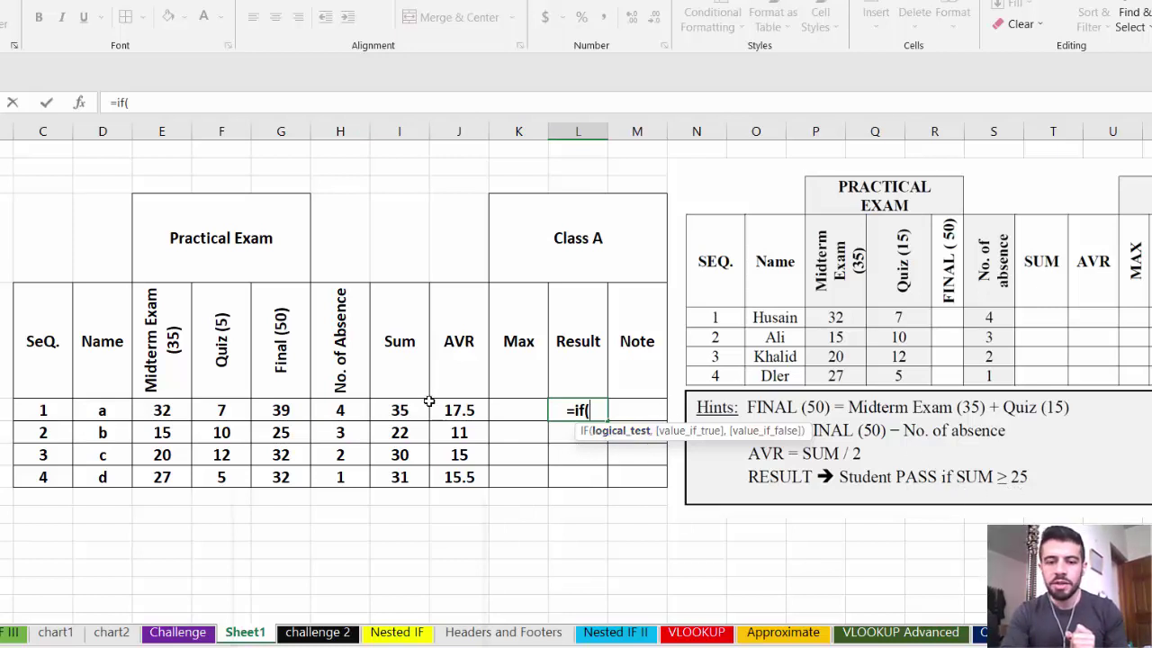
{"action": "left_click", "coordinate": [399, 409]}
{"action": "type", "text": ">="}
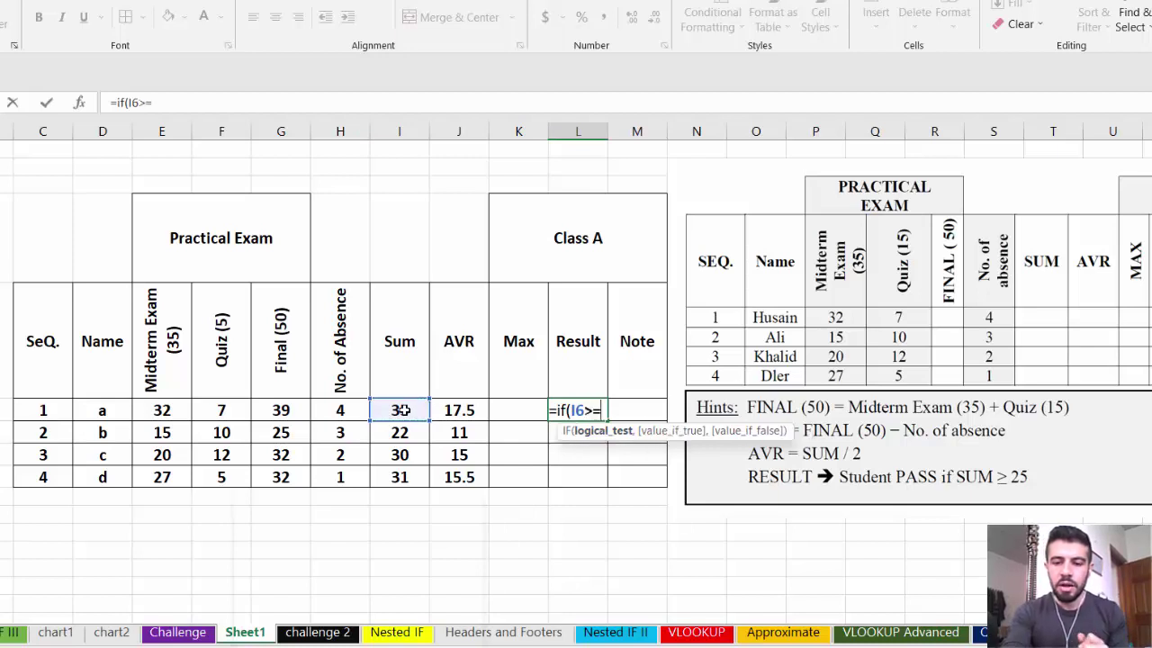
{"action": "type", "text": "25"}
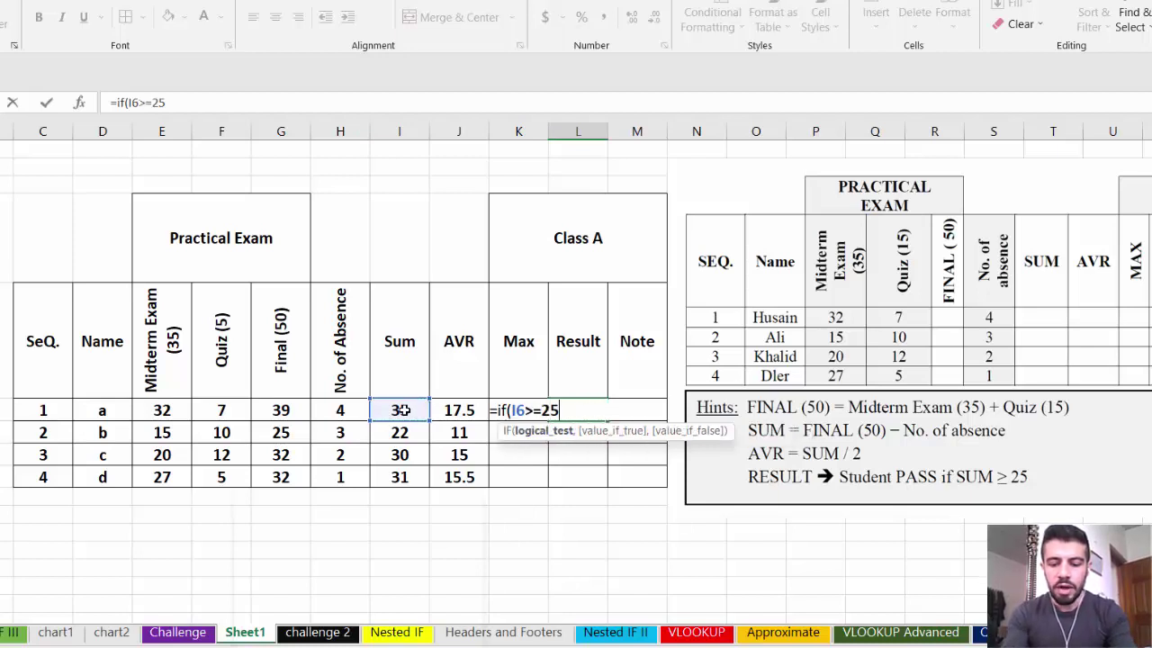
{"action": "type", "text": ","}
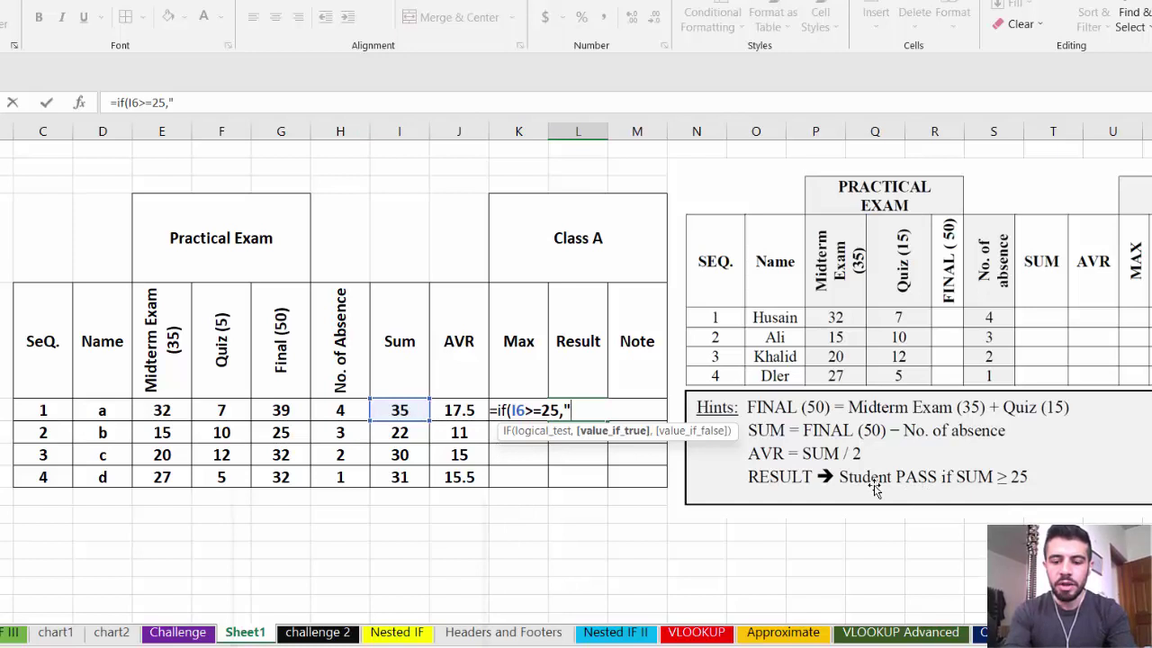
{"action": "type", "text": "\"Pass\""}
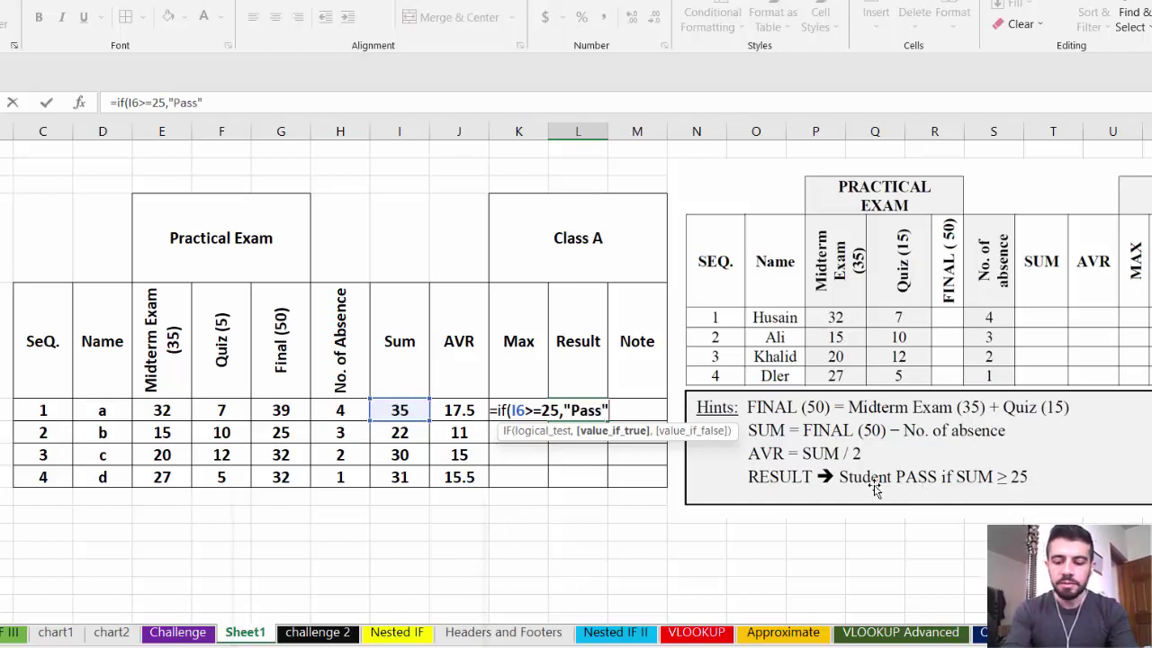
{"action": "type", "text": ","}
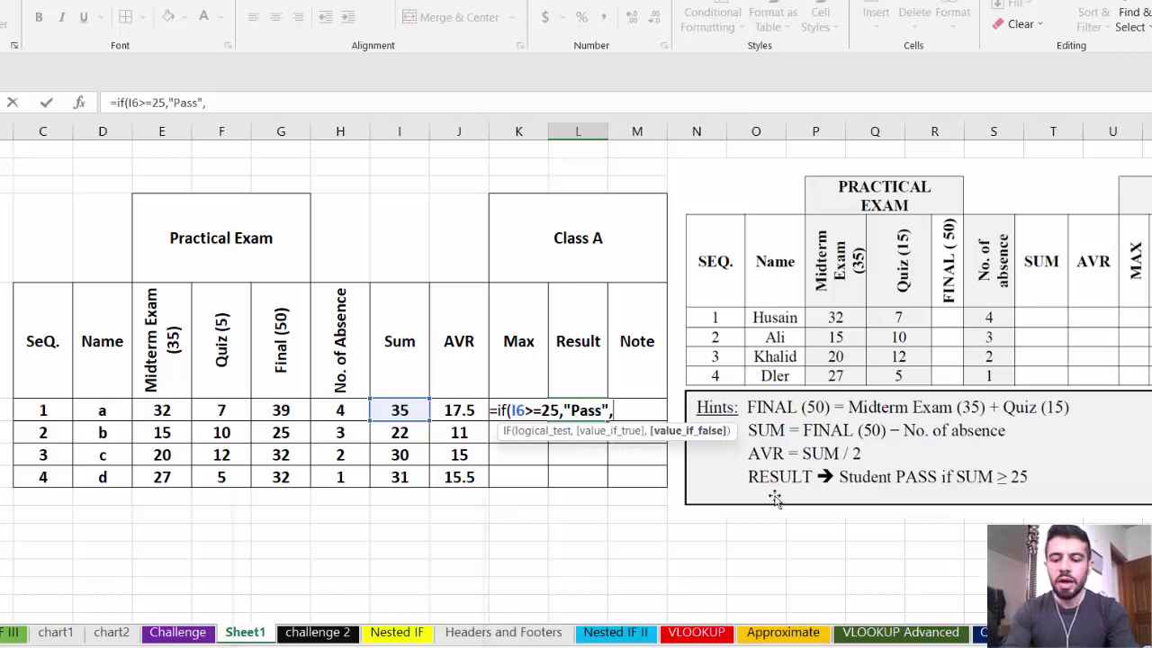
{"action": "type", "text": "\"Fail"}
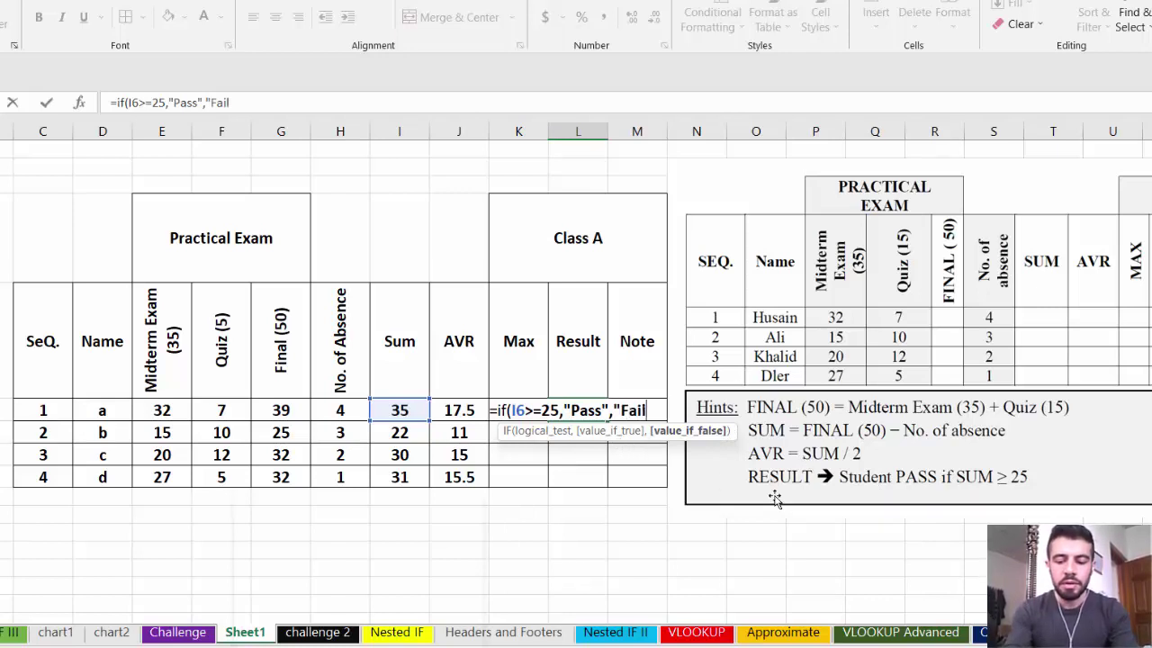
{"action": "type", "text": "\")"}
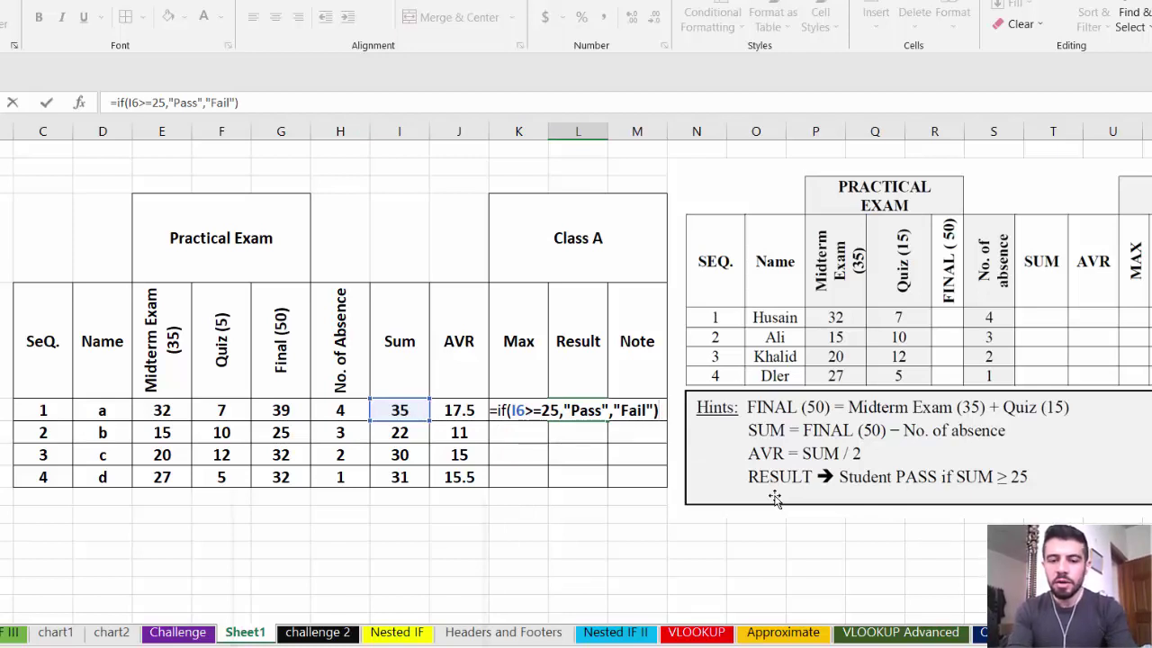
{"action": "key", "text": "Return"}
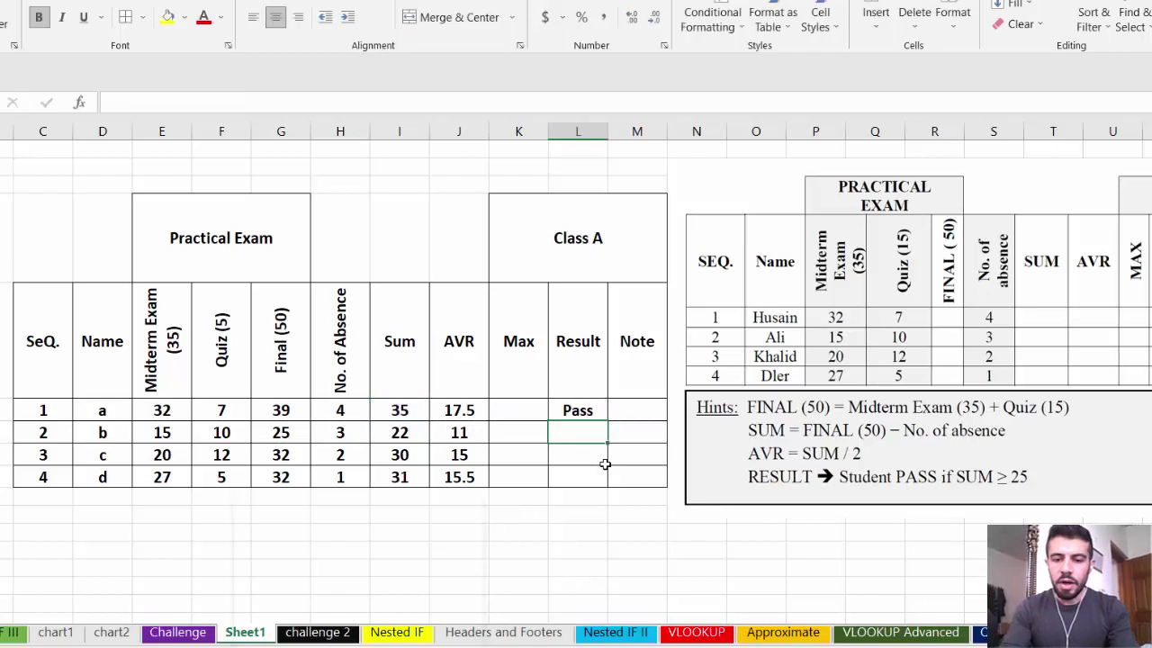
{"action": "left_click", "coordinate": [578, 411]}
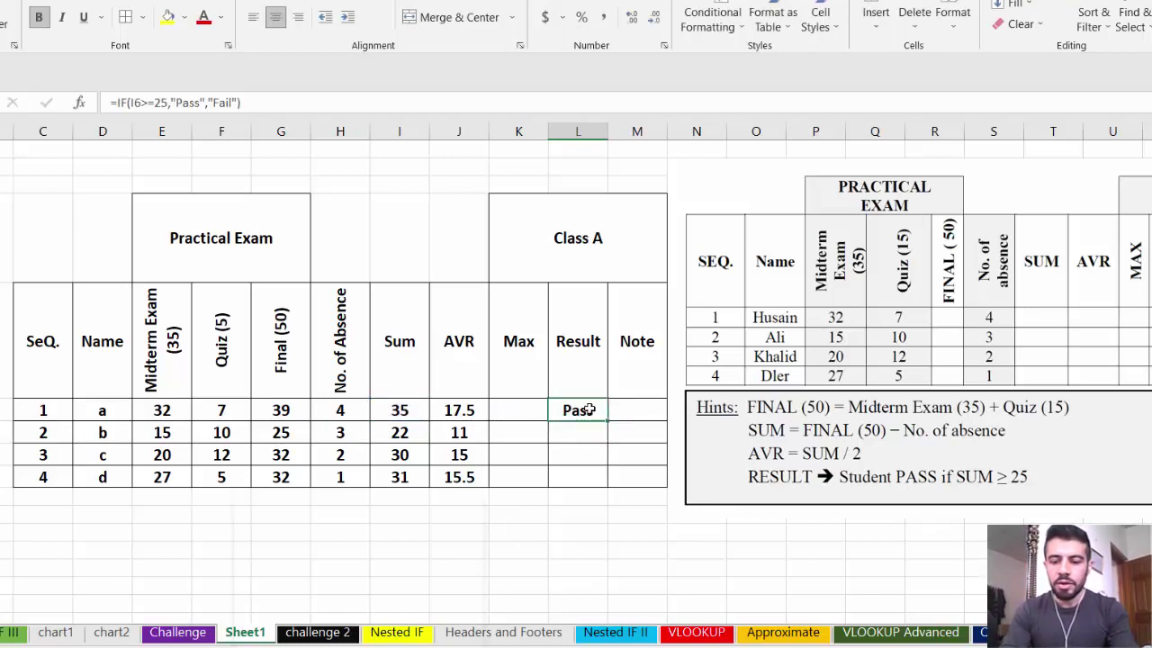
Clear the Result formula in L6 and insert an IF function there with the logical test I6>=25
{"action": "key", "text": "Delete"}
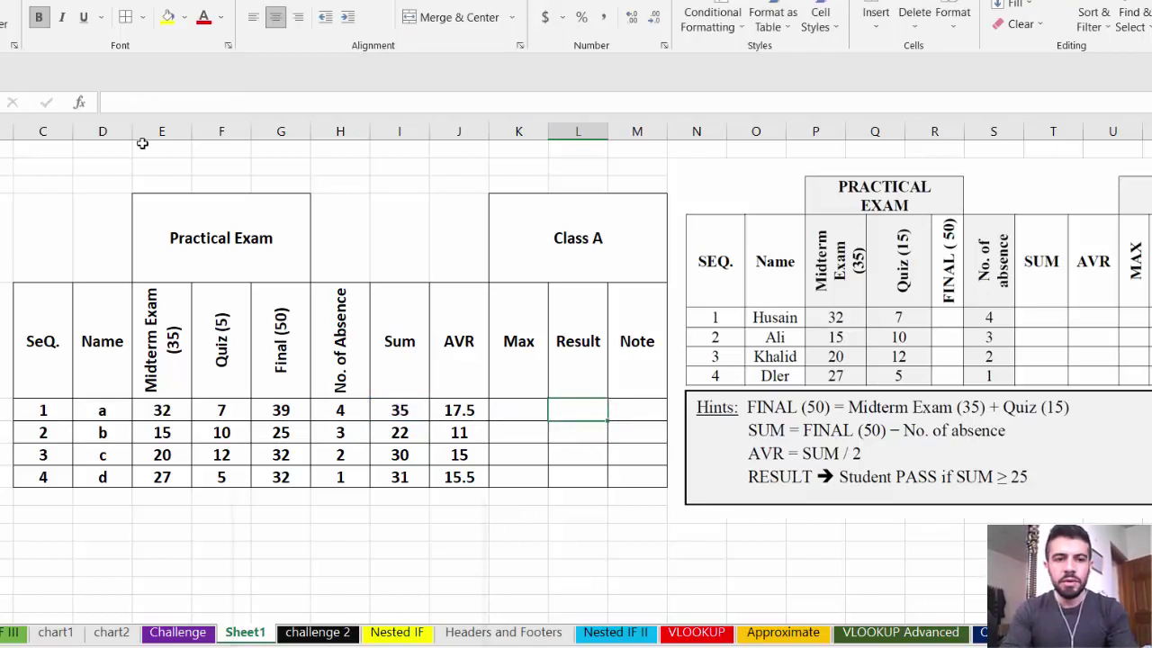
{"action": "left_click", "coordinate": [80, 102]}
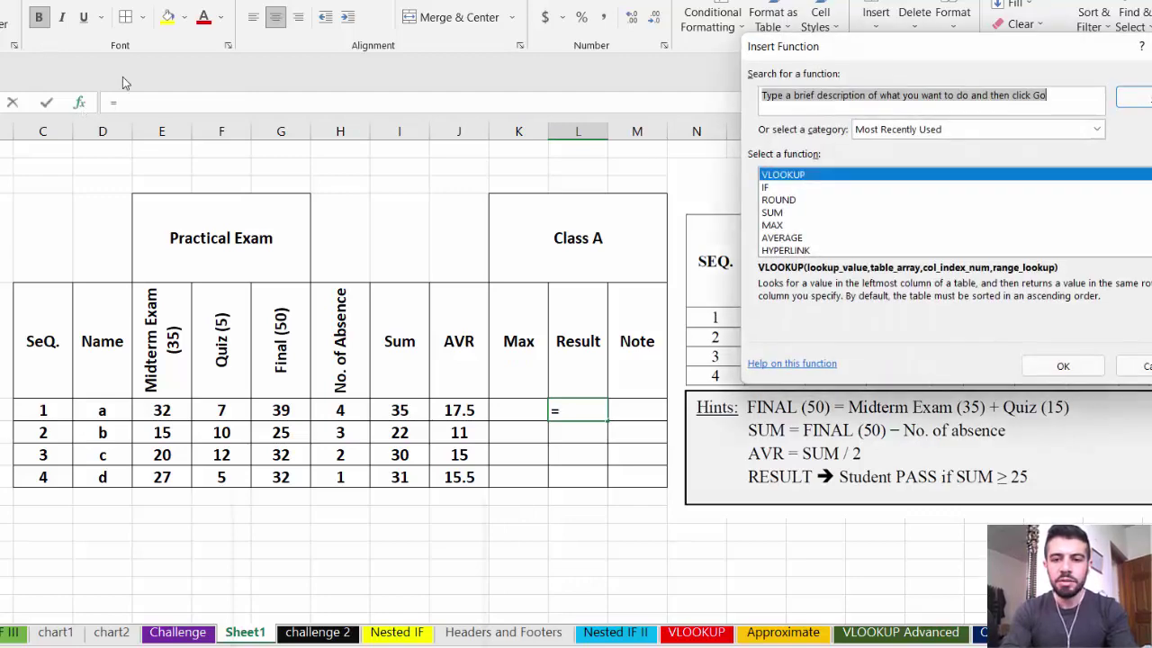
{"action": "double_click", "coordinate": [770, 187]}
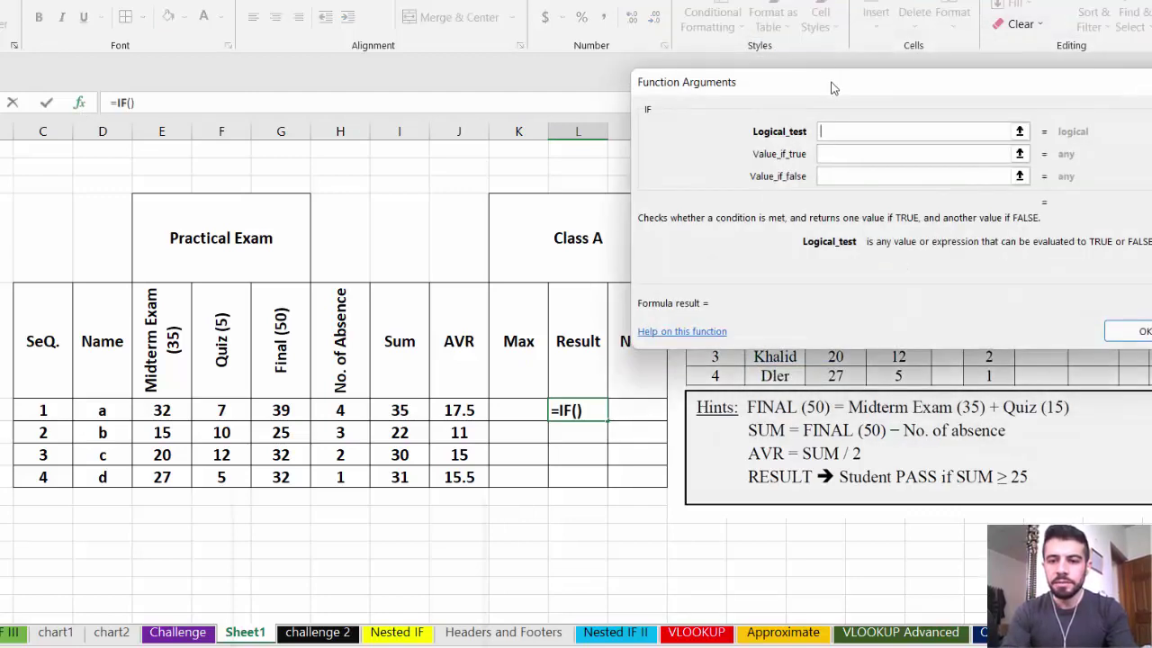
{"action": "left_click_drag", "start_coordinate": [833, 87], "coordinate": [187, 272]}
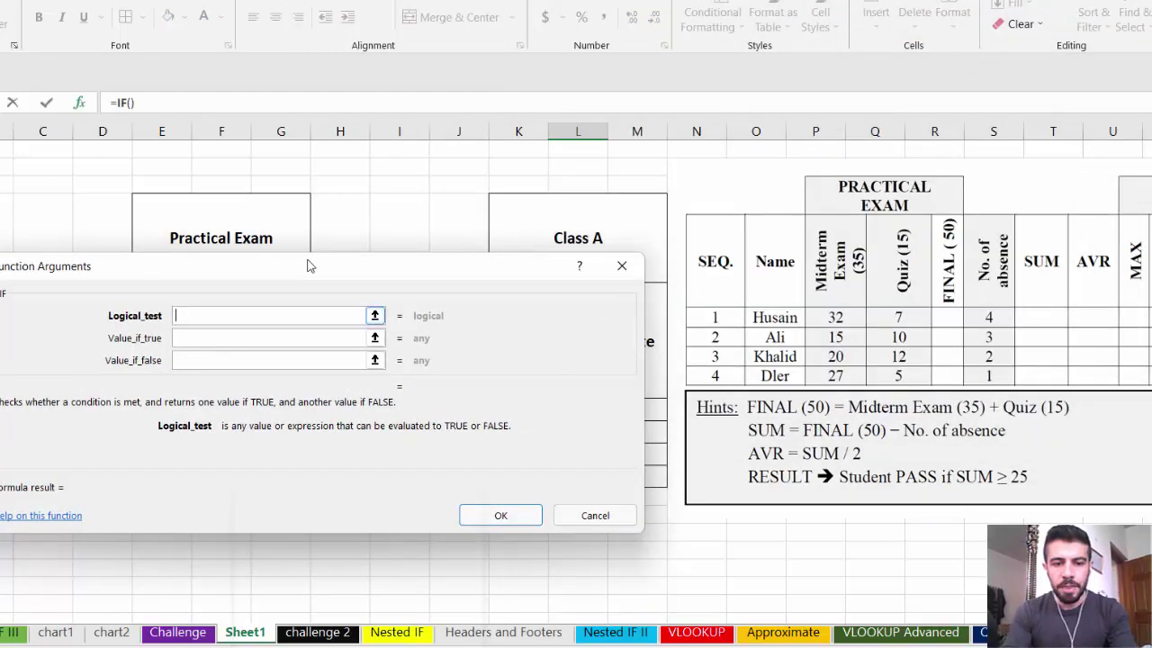
{"action": "left_click_drag", "start_coordinate": [310, 270], "coordinate": [452, 464]}
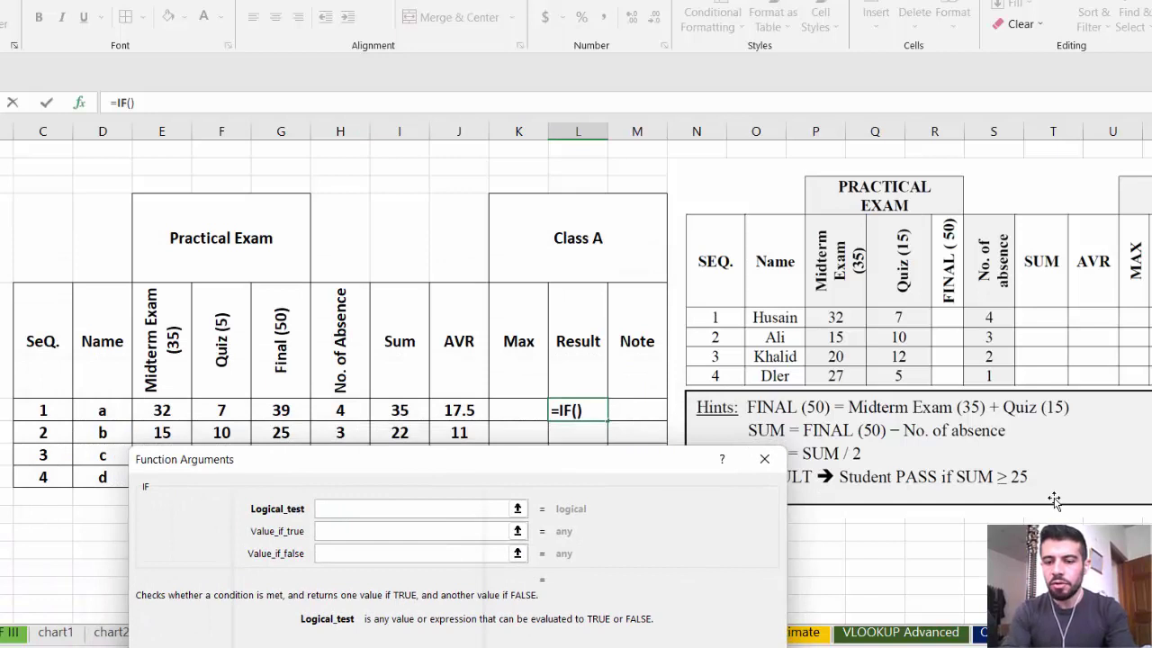
{"action": "left_click", "coordinate": [402, 410]}
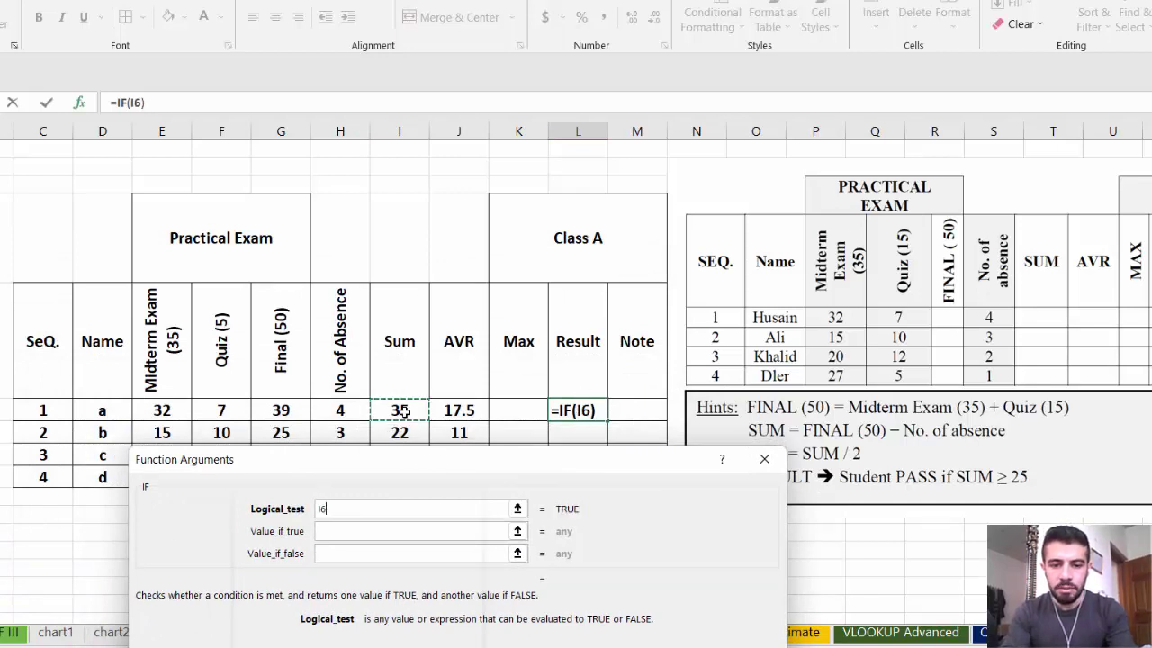
{"action": "type", "text": ">="}
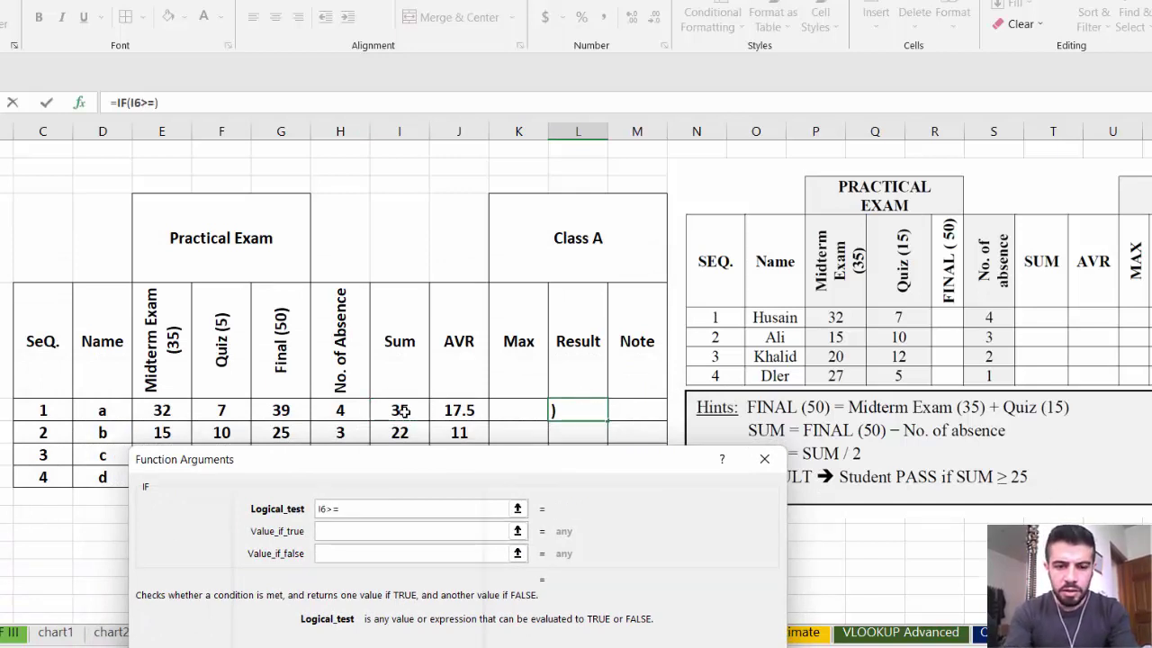
{"action": "type", "text": "25"}
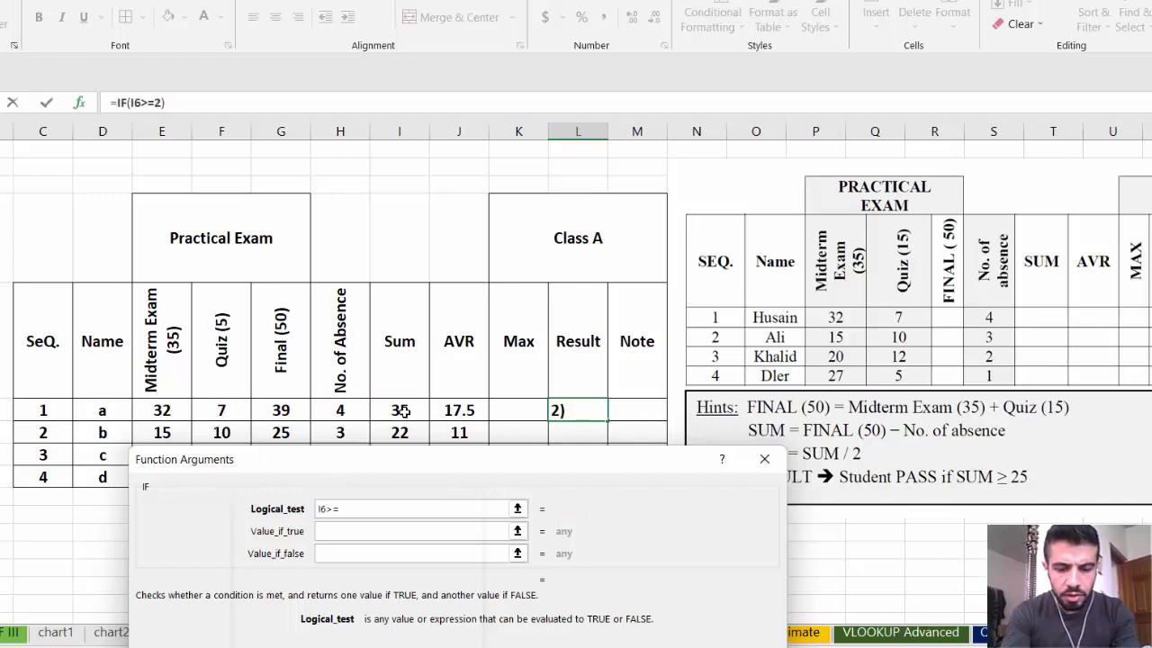
Complete the Result formula to return "pass" if true and "fail" if false, and fill it down to L9
{"action": "left_click", "coordinate": [369, 531]}
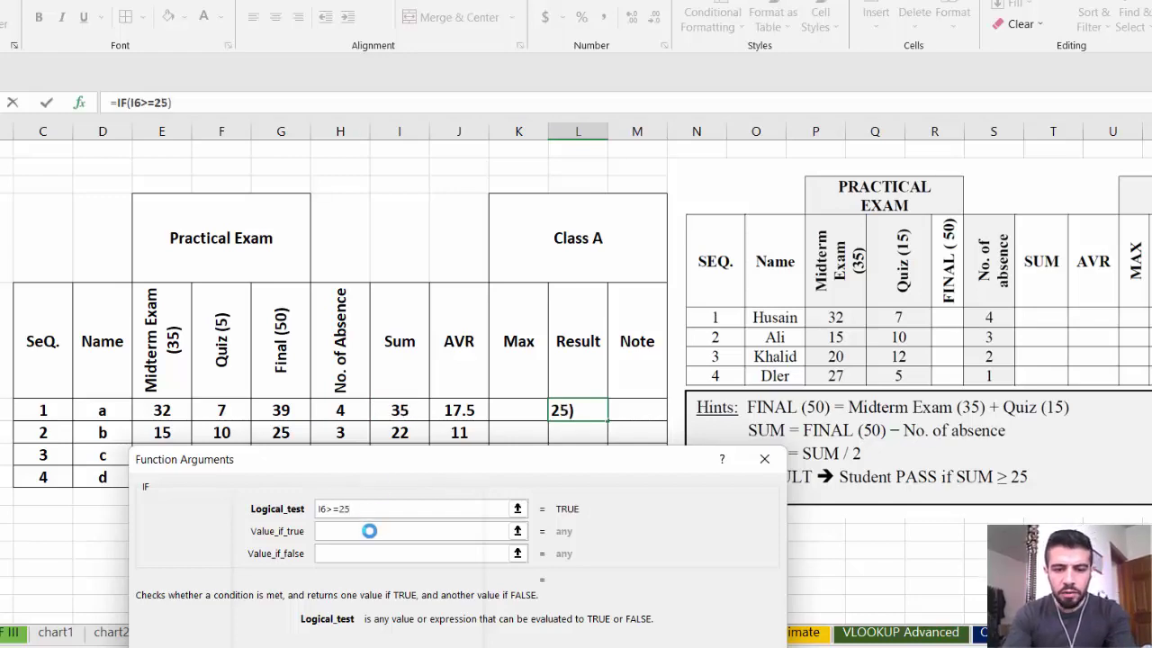
{"action": "left_click_drag", "start_coordinate": [605, 463], "coordinate": [424, 116]}
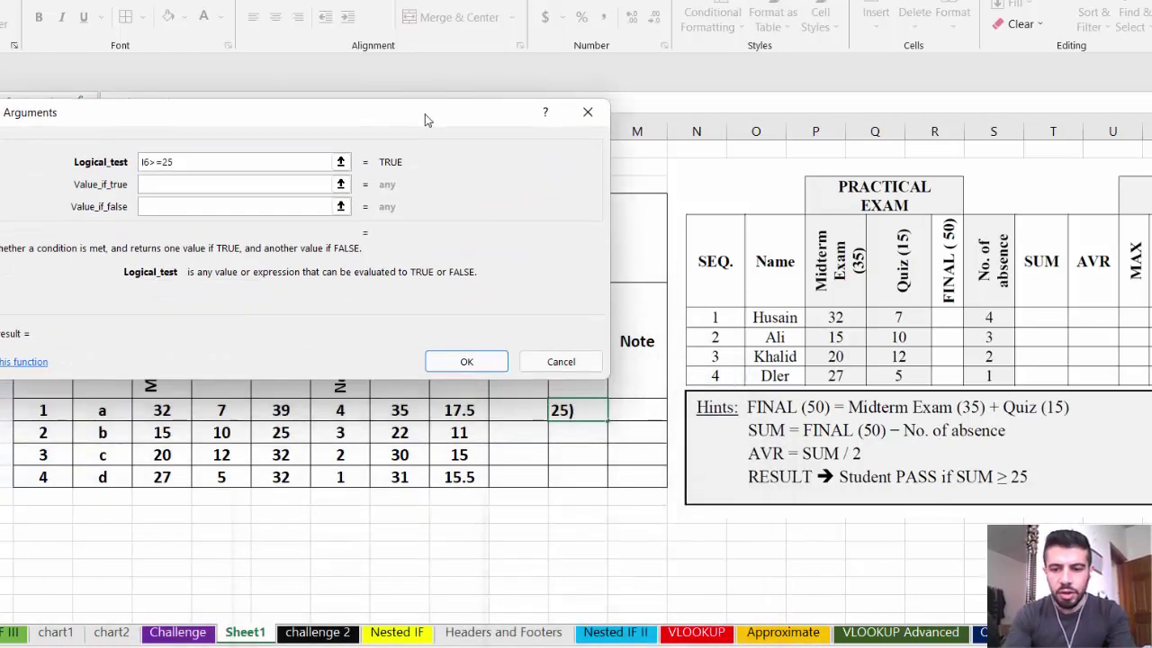
{"action": "left_click", "coordinate": [167, 188]}
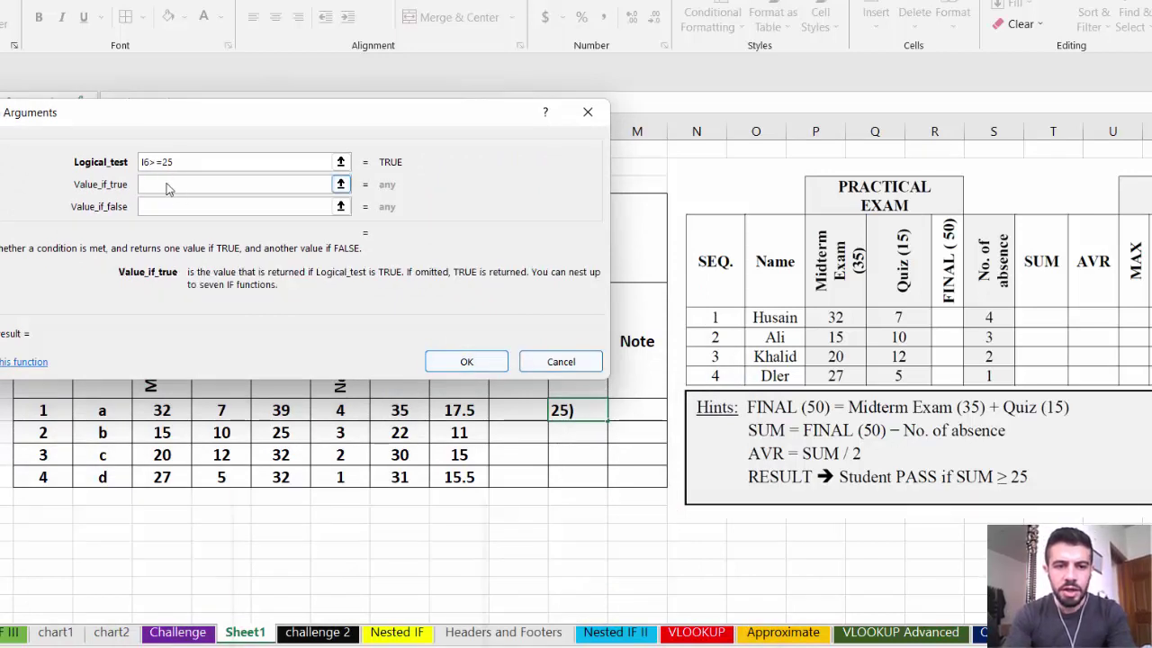
{"action": "type", "text": "pass"}
{"action": "left_click", "coordinate": [174, 207]}
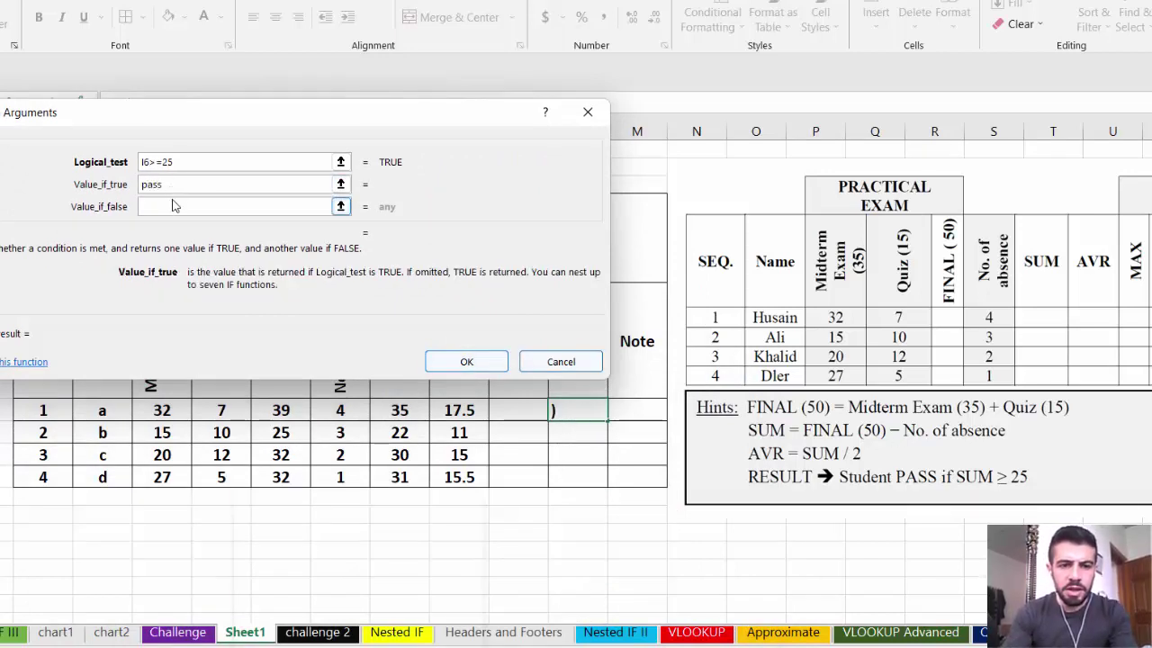
{"action": "type", "text": "fail"}
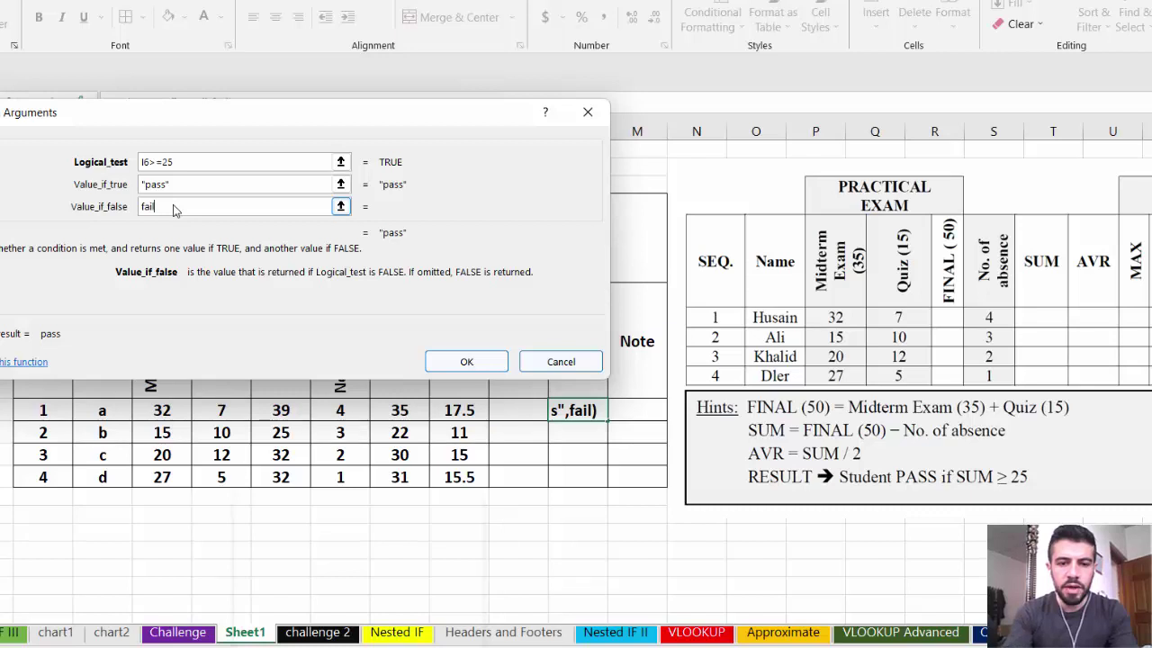
{"action": "left_click", "coordinate": [459, 360]}
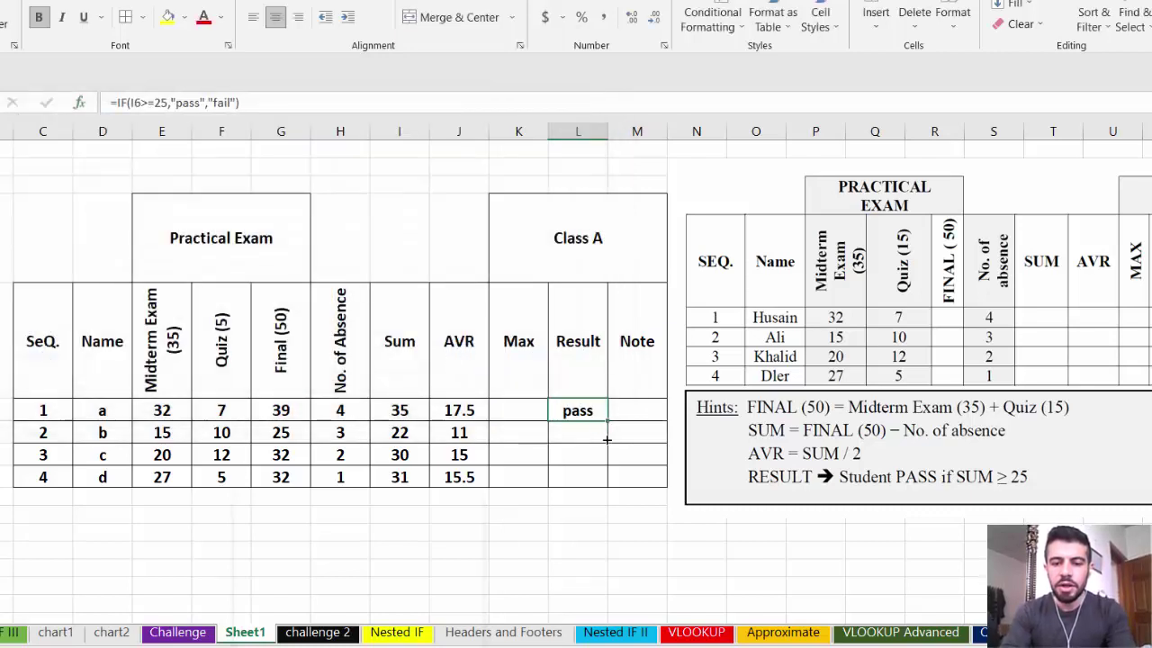
{"action": "left_click_drag", "start_coordinate": [607, 439], "coordinate": [608, 486]}
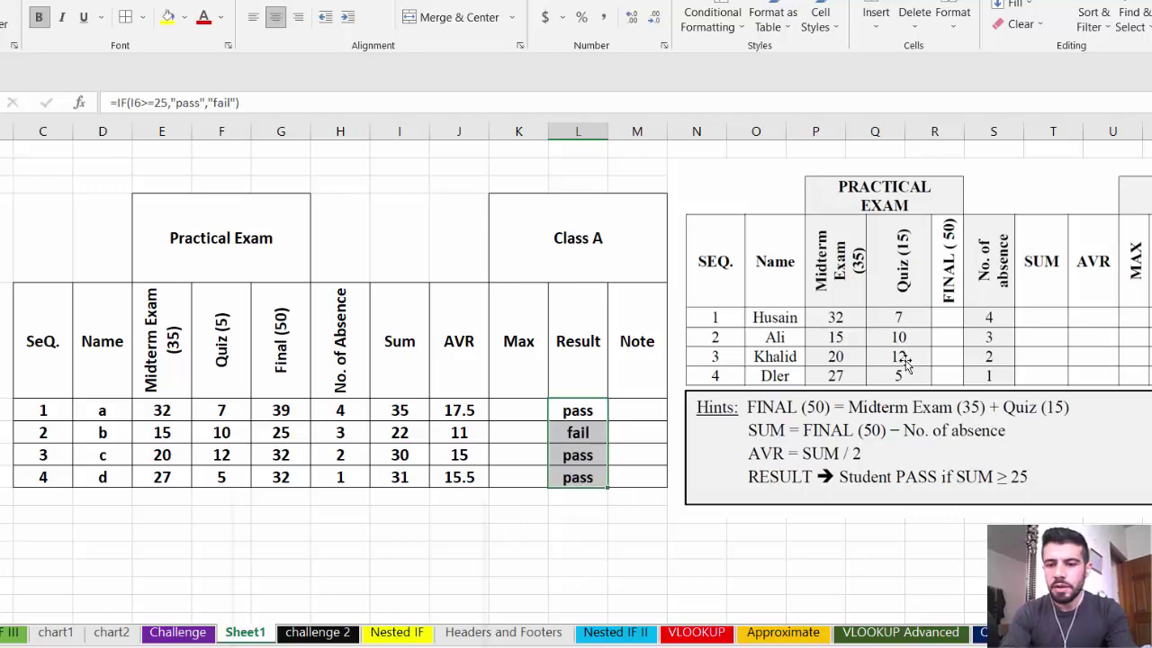
Move the reference picture further away from the grade table and check the Note instruction on the Challenge sheet
{"action": "left_click_drag", "start_coordinate": [904, 360], "coordinate": [1032, 464]}
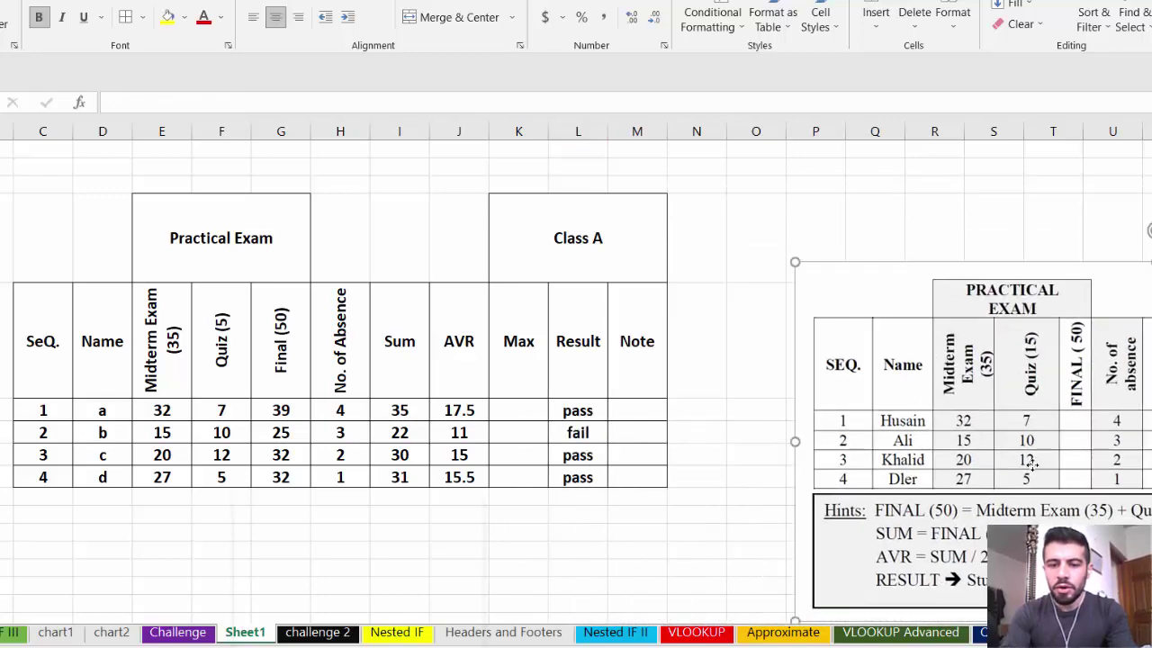
{"action": "left_click", "coordinate": [191, 637]}
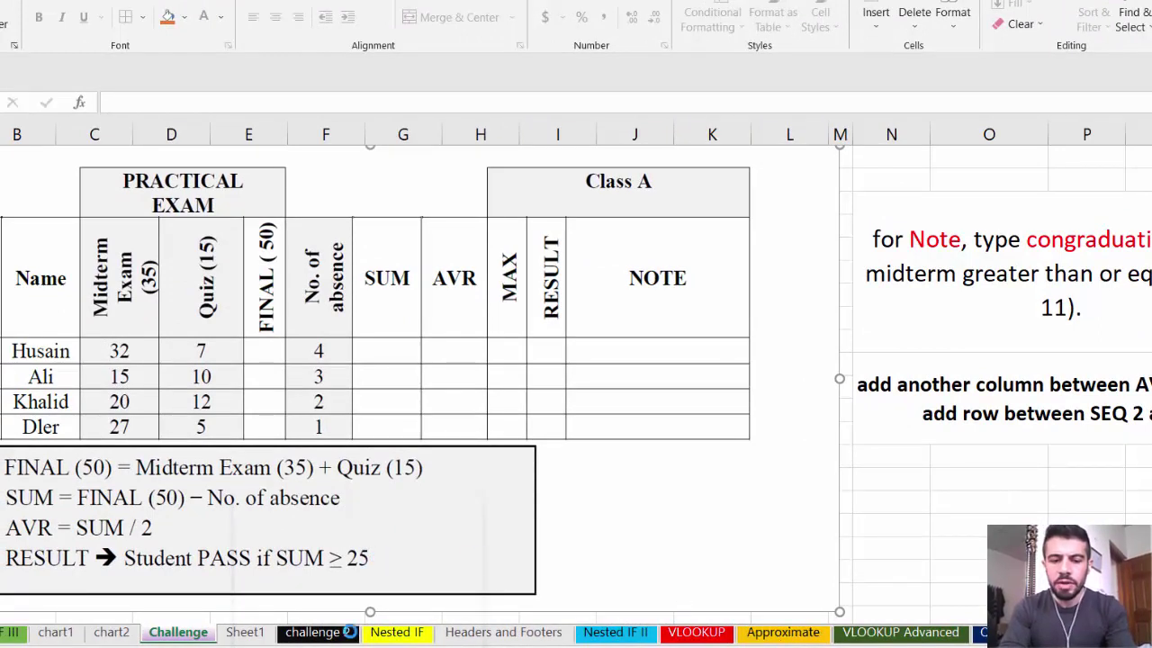
{"action": "left_click", "coordinate": [227, 630]}
Insert an IF function in the first student's Note cell M6 with the logical test E6>=11
{"action": "left_click", "coordinate": [639, 406]}
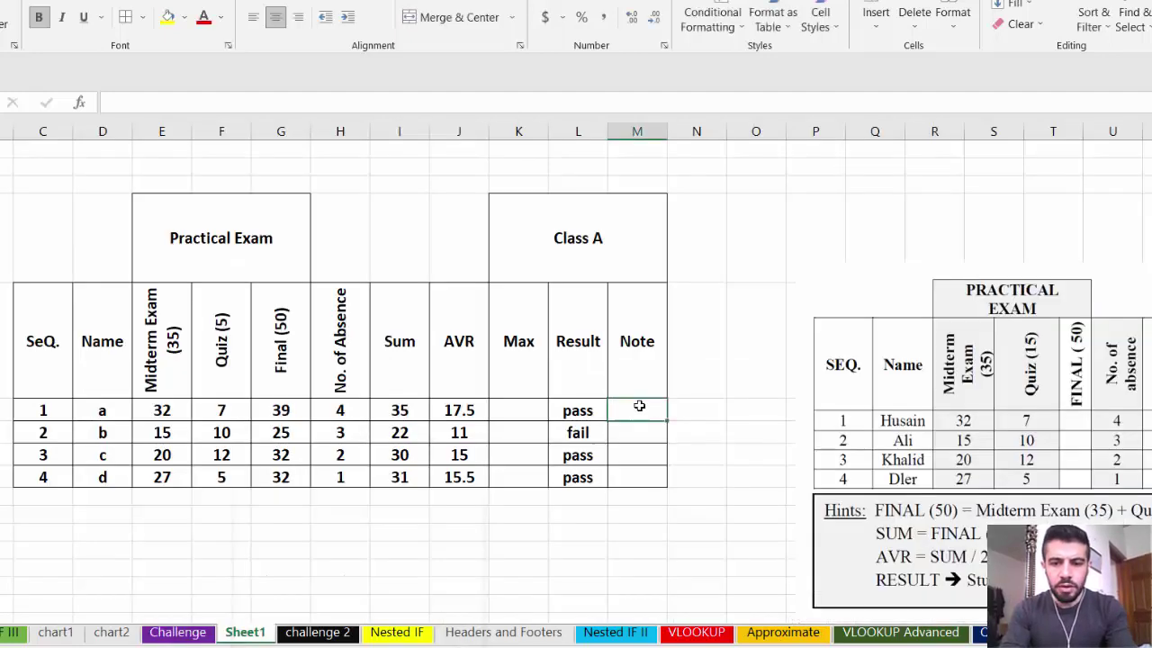
{"action": "left_click", "coordinate": [80, 106]}
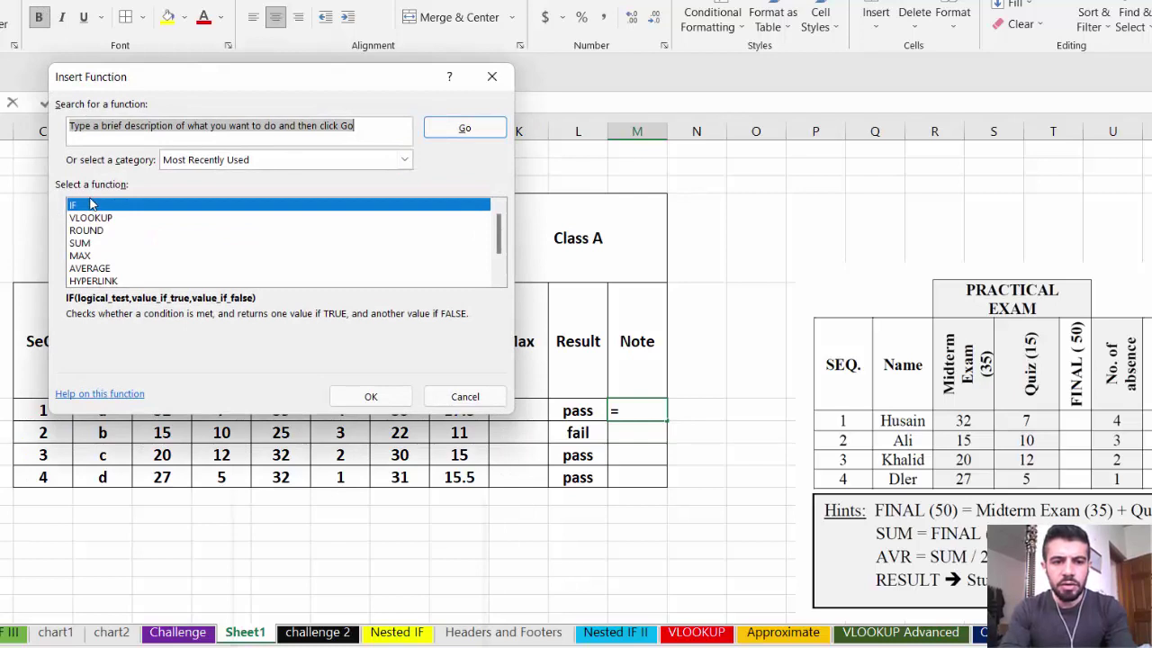
{"action": "left_click", "coordinate": [108, 131]}
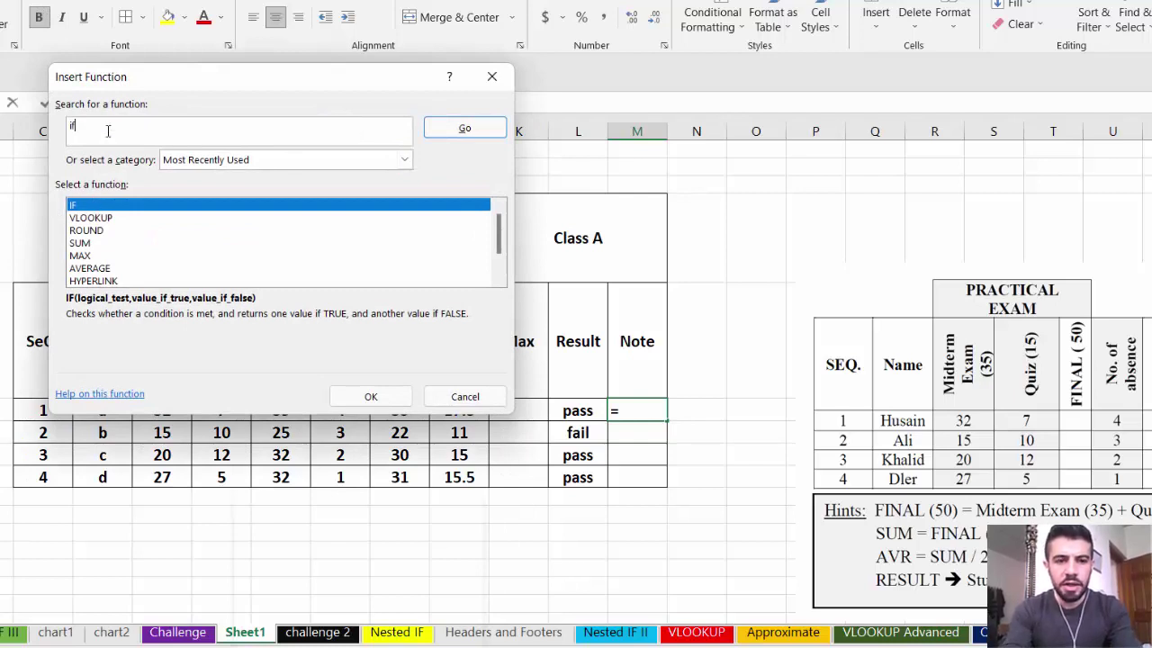
{"action": "left_click", "coordinate": [430, 133]}
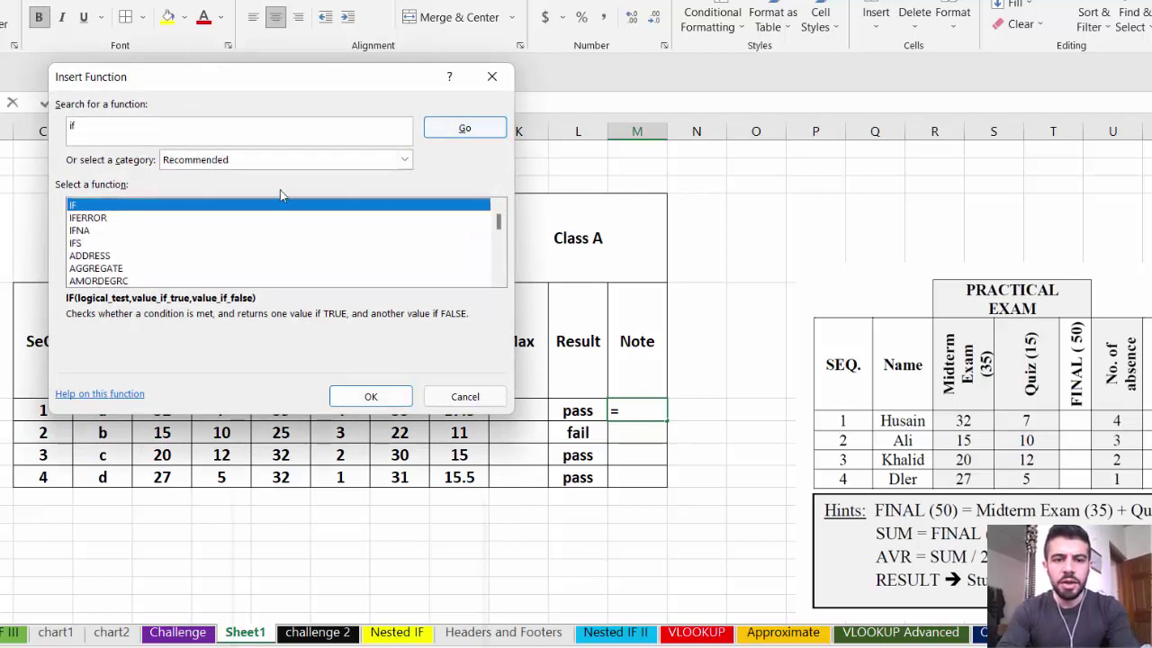
{"action": "double_click", "coordinate": [143, 208]}
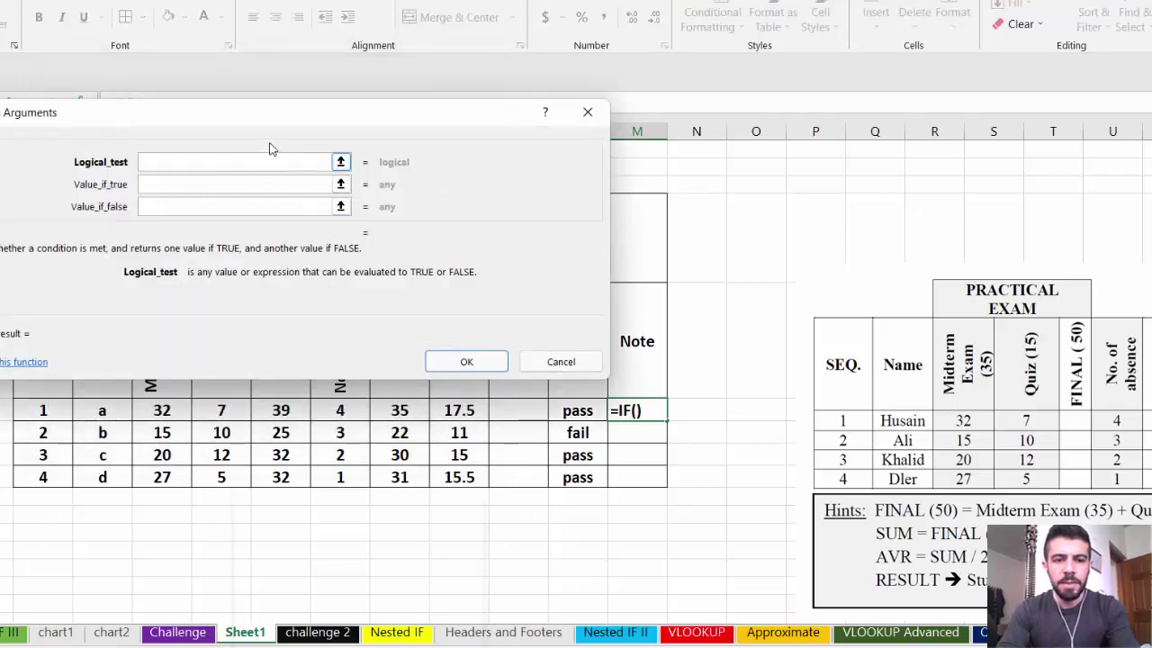
{"action": "left_click_drag", "start_coordinate": [273, 125], "coordinate": [1009, 272]}
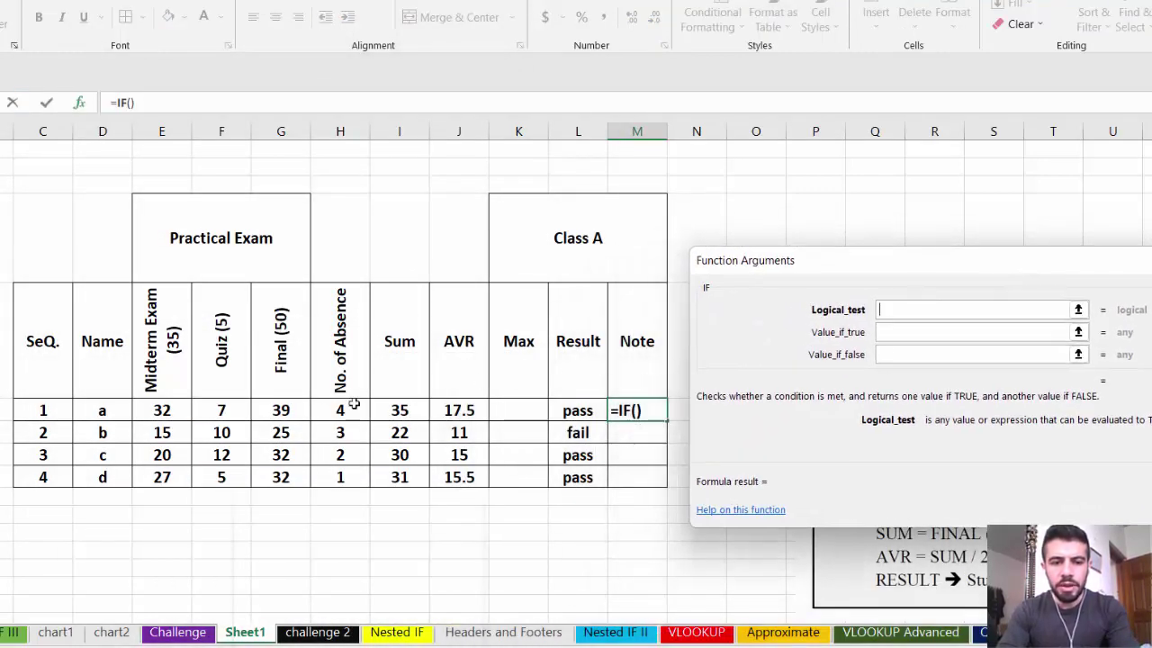
{"action": "left_click", "coordinate": [176, 414]}
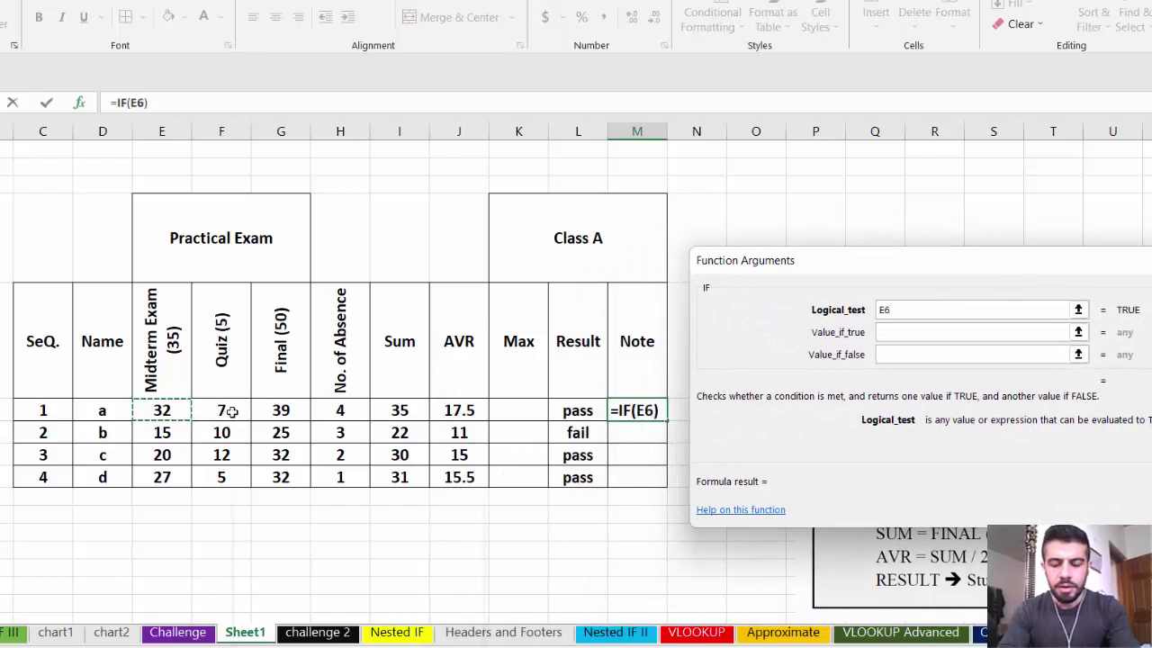
{"action": "type", "text": ">=11"}
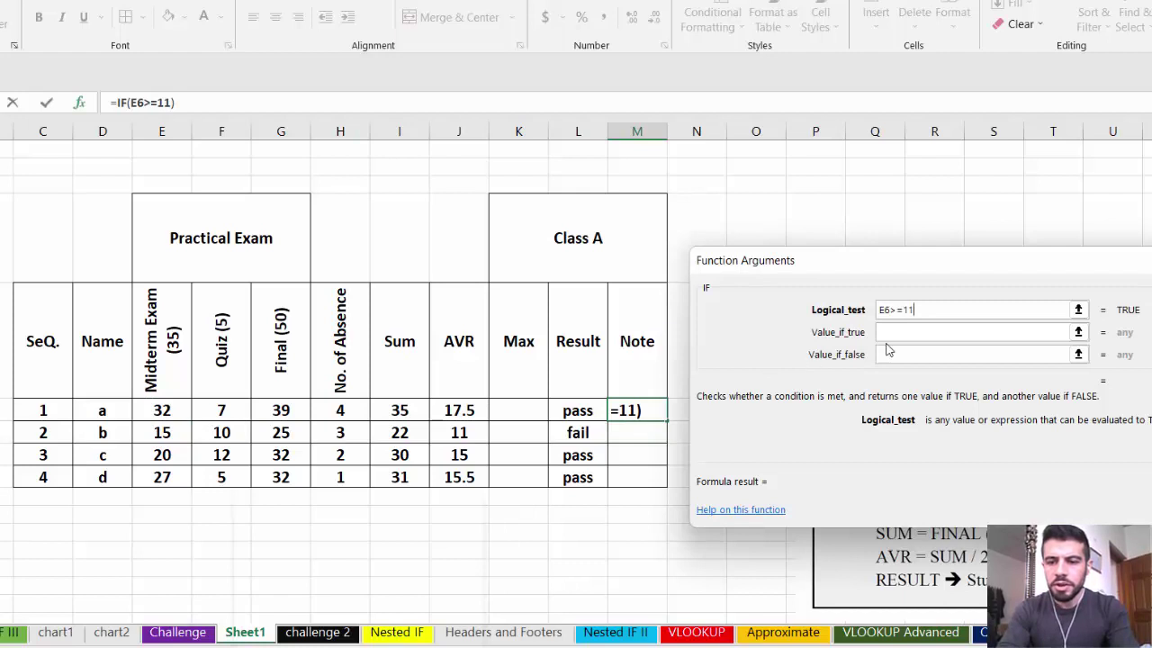
Complete the Note formula in M6 to return "Congrationauation" if true and "hard luck" if false
{"action": "left_click", "coordinate": [911, 332]}
{"action": "type", "text": "Cong"}
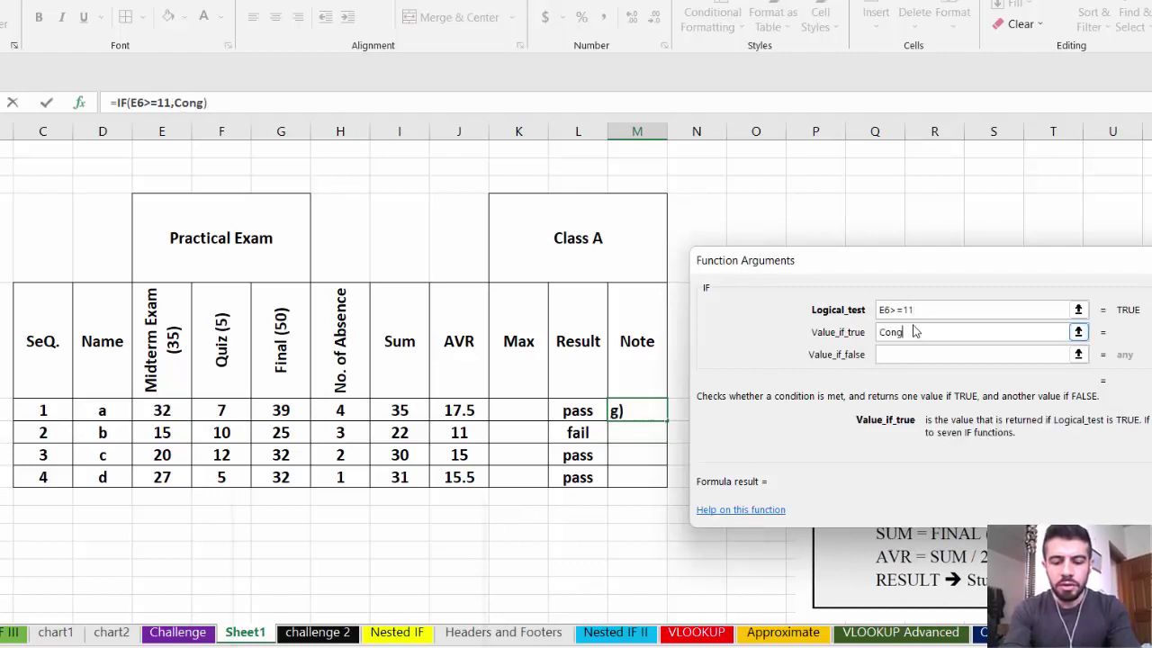
{"action": "type", "text": "rationauation"}
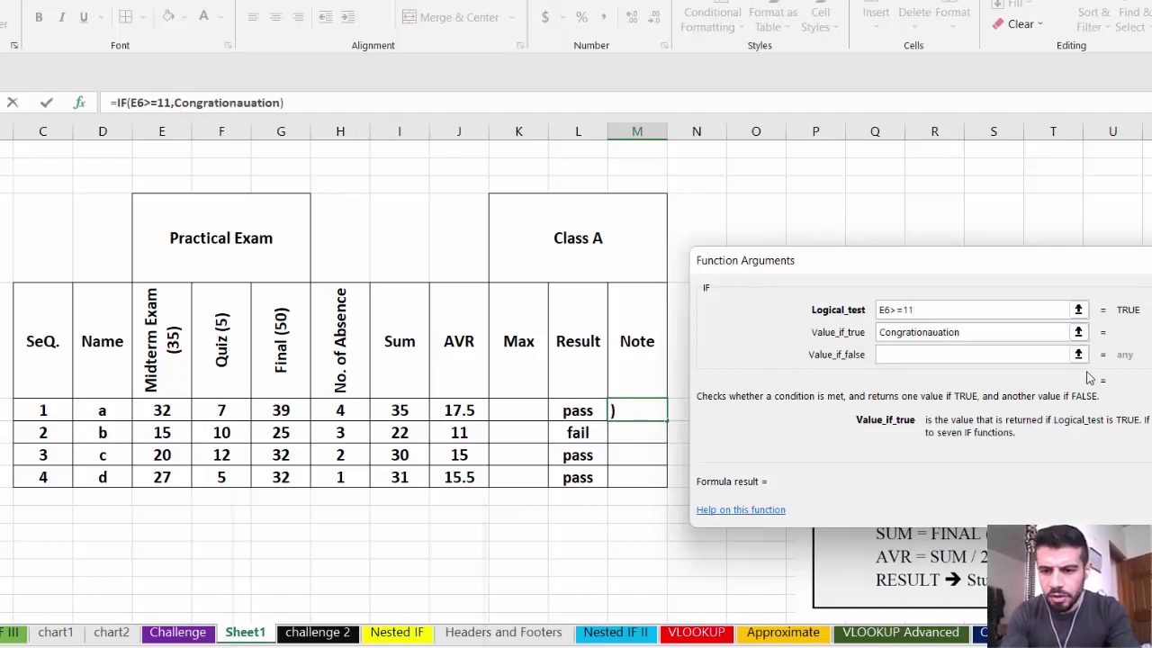
{"action": "left_click", "coordinate": [962, 353]}
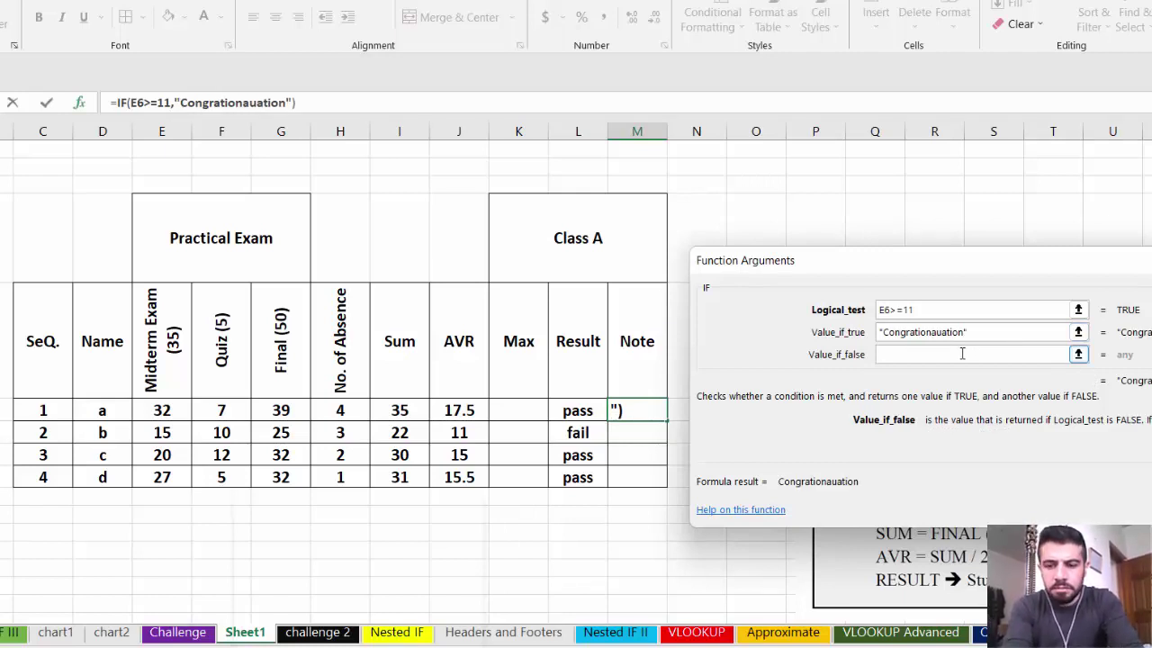
{"action": "type", "text": "hard"}
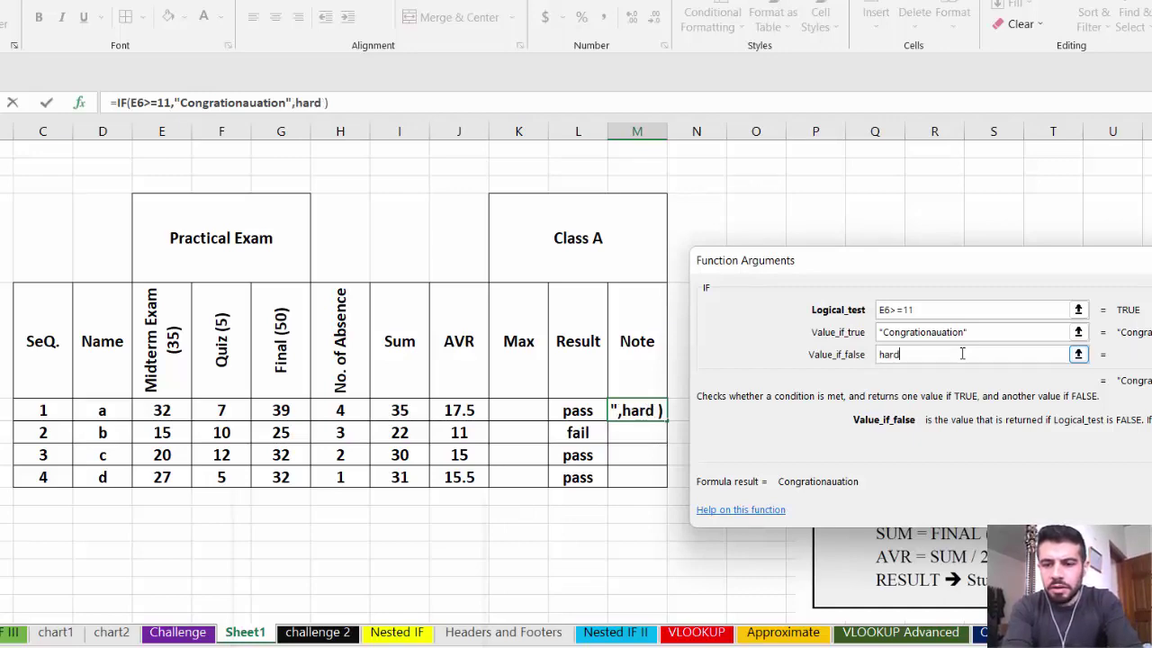
{"action": "type", "text": " luck"}
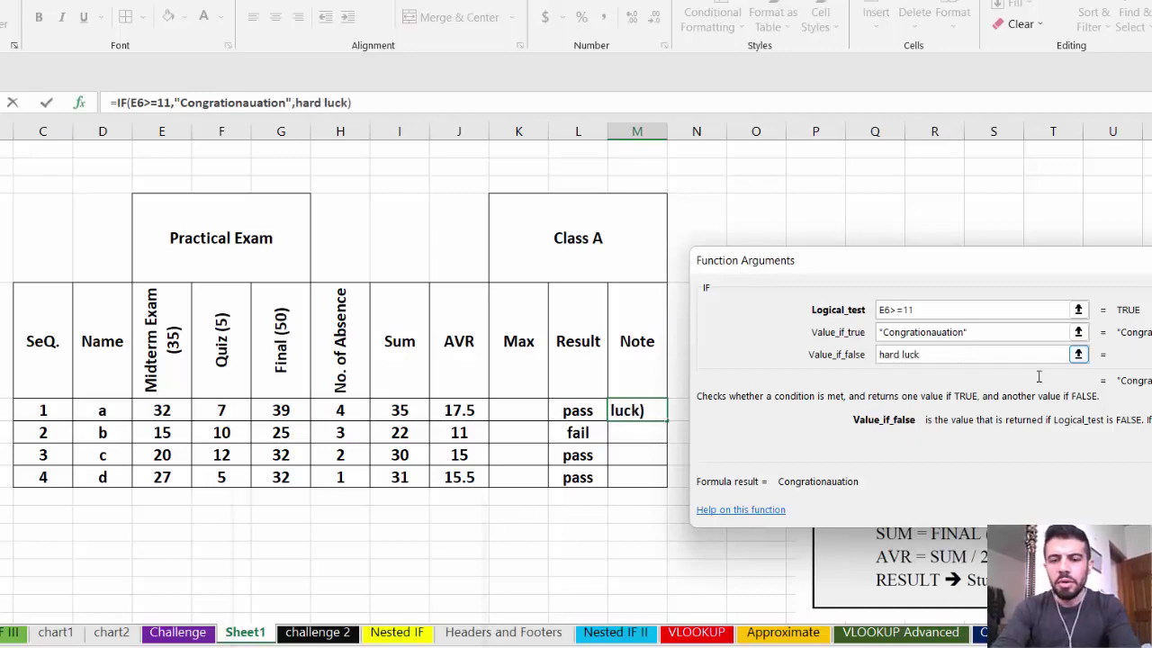
{"action": "left_click", "coordinate": [1130, 507]}
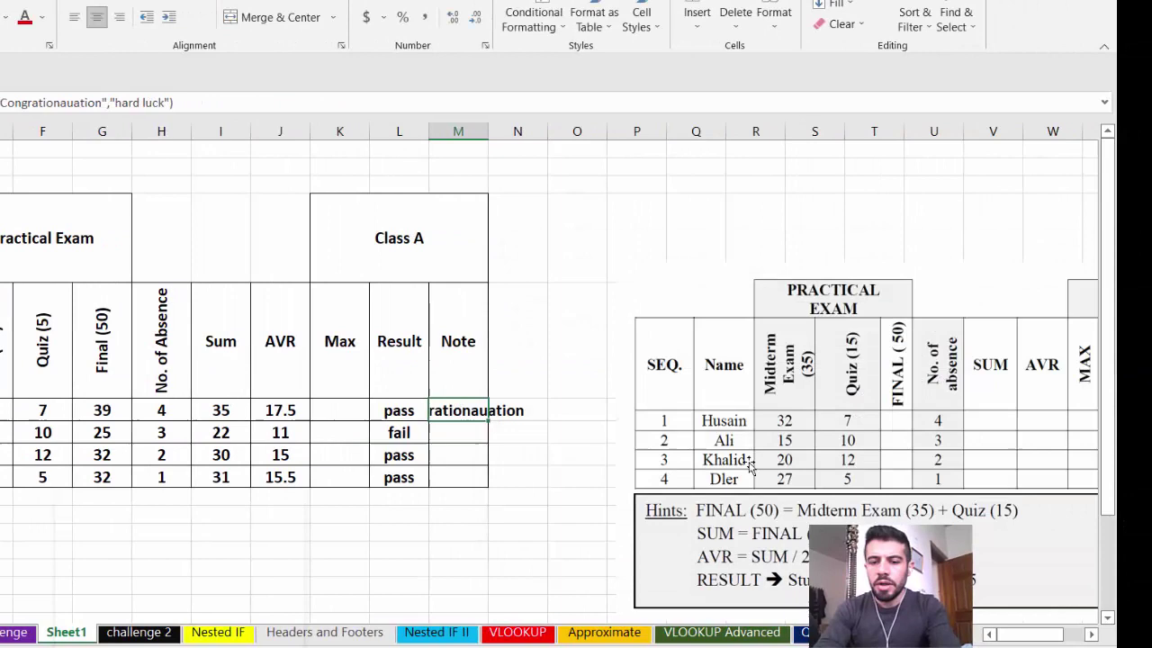
Fill the Note formula down to M9 and widen column M to fit the note text
{"action": "double_click", "coordinate": [488, 421]}
{"action": "left_click_drag", "start_coordinate": [487, 132], "coordinate": [581, 146]}
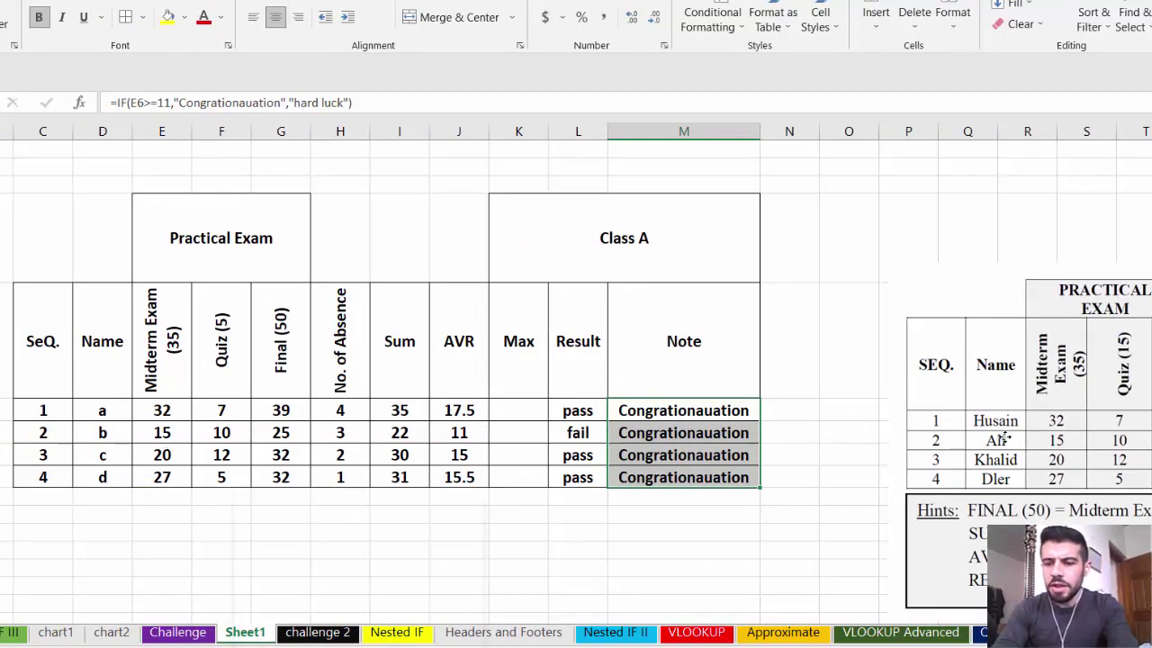
Move the reference picture slightly closer to the grade table and review the remaining instructions on the Challenge sheet
{"action": "left_click_drag", "start_coordinate": [1003, 440], "coordinate": [961, 404]}
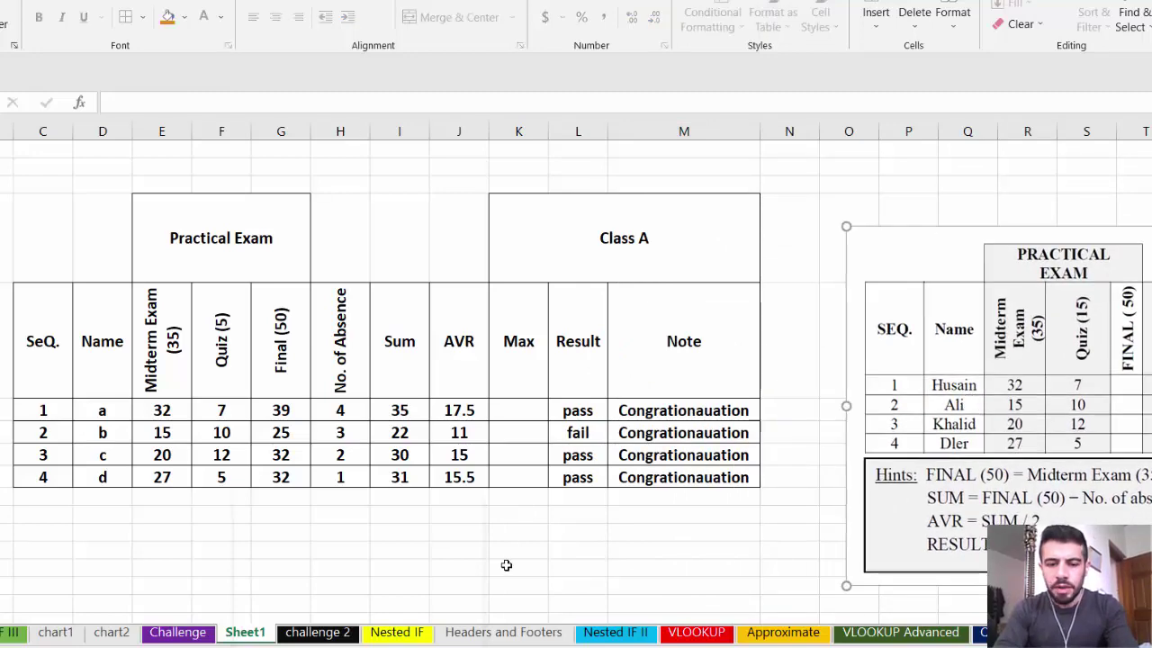
{"action": "left_click", "coordinate": [177, 632]}
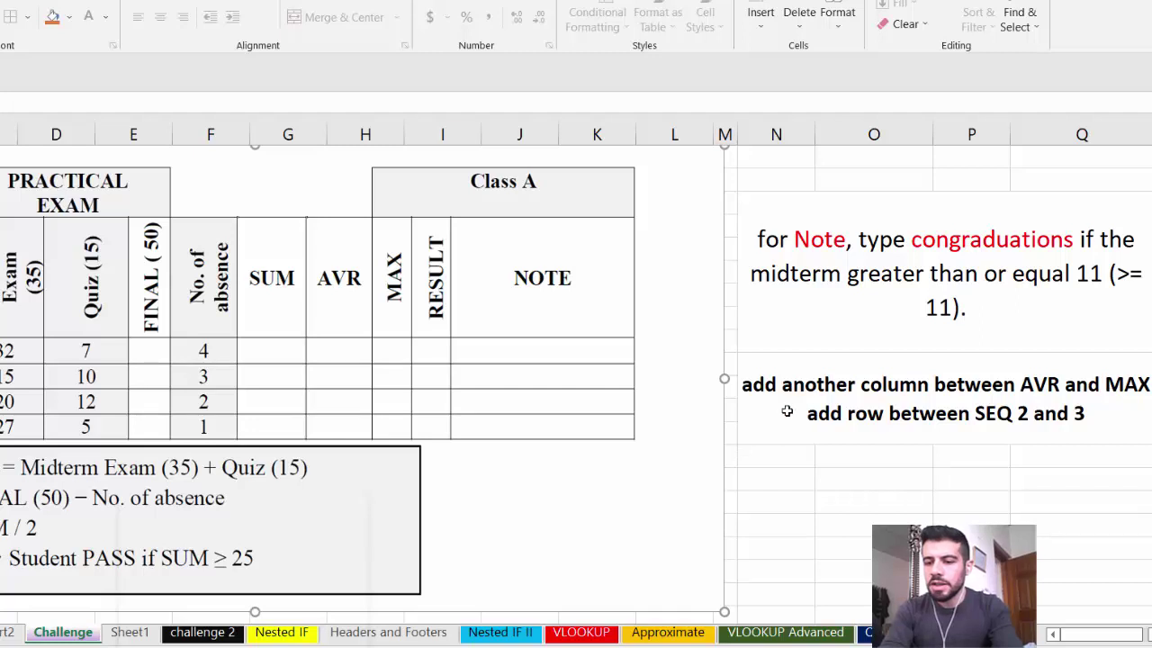
{"action": "left_click", "coordinate": [108, 632]}
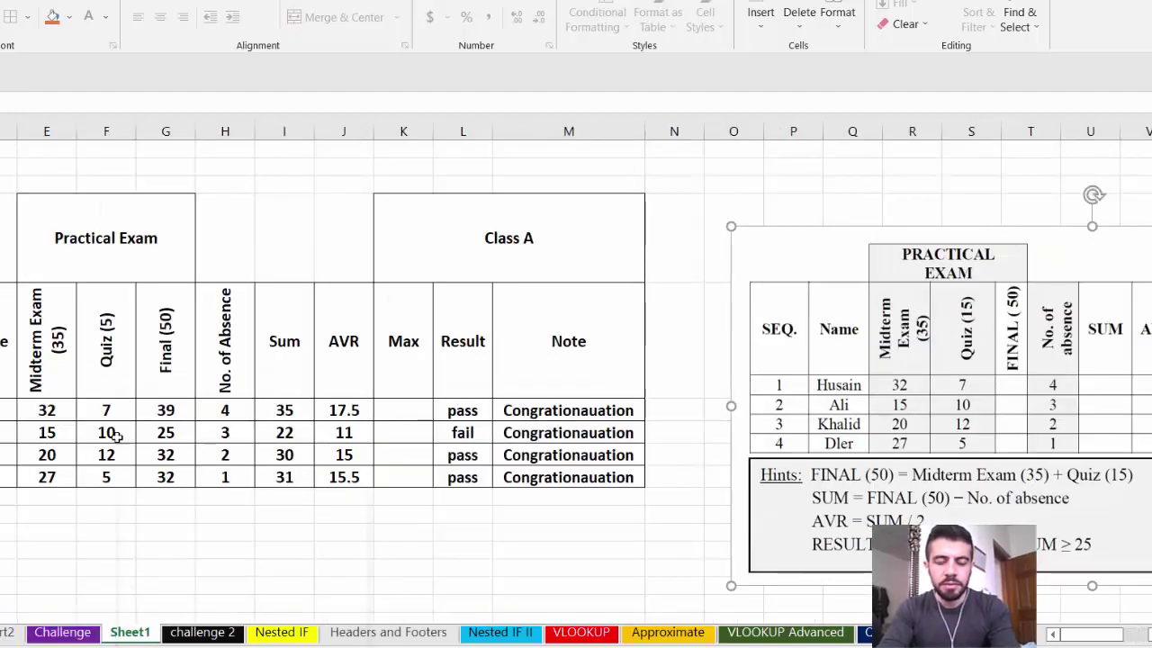
Insert an empty column between the AVR and Max columns of the grade table
{"action": "left_click", "coordinate": [329, 306]}
{"action": "left_click", "coordinate": [335, 132]}
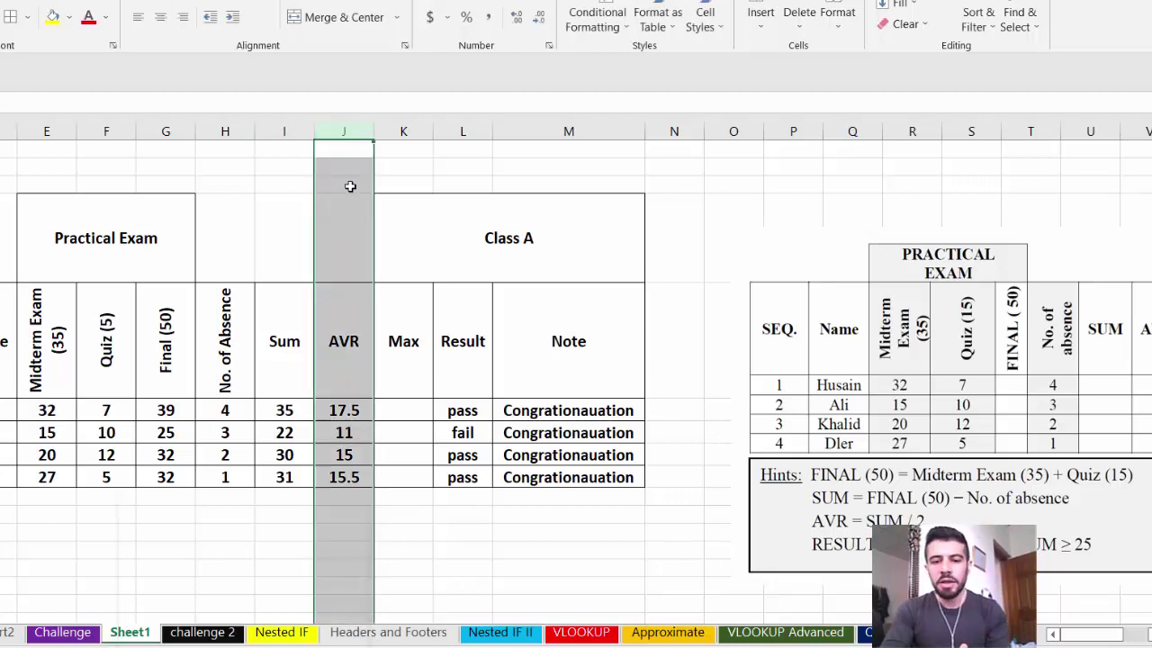
{"action": "left_click", "coordinate": [403, 133]}
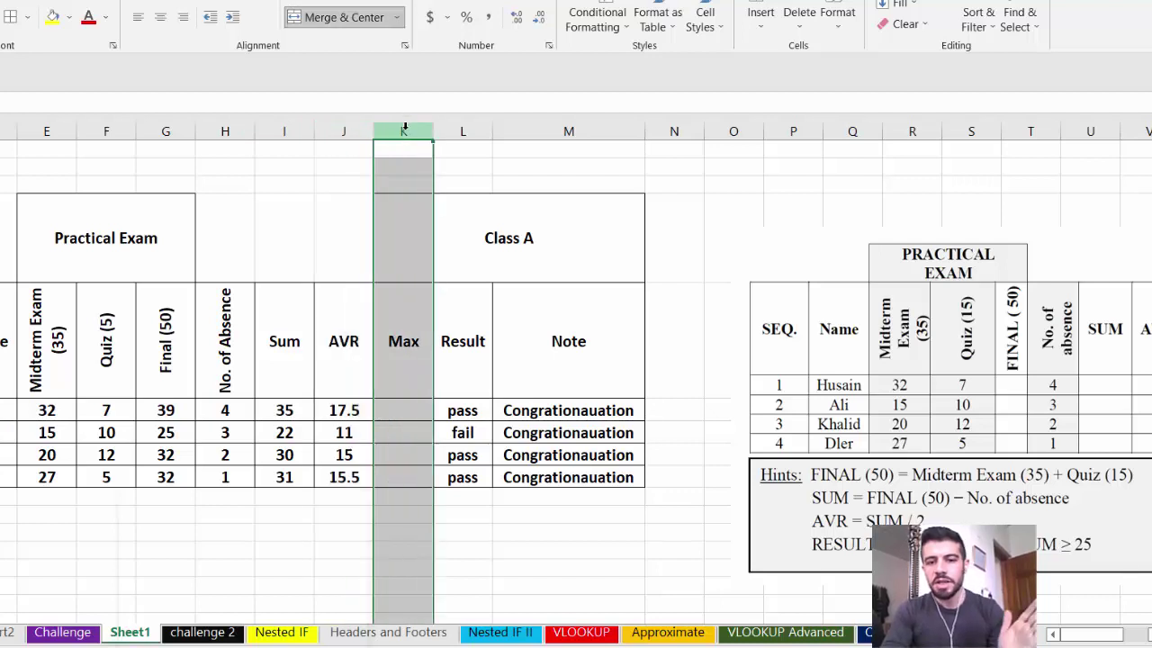
{"action": "right_click", "coordinate": [404, 129]}
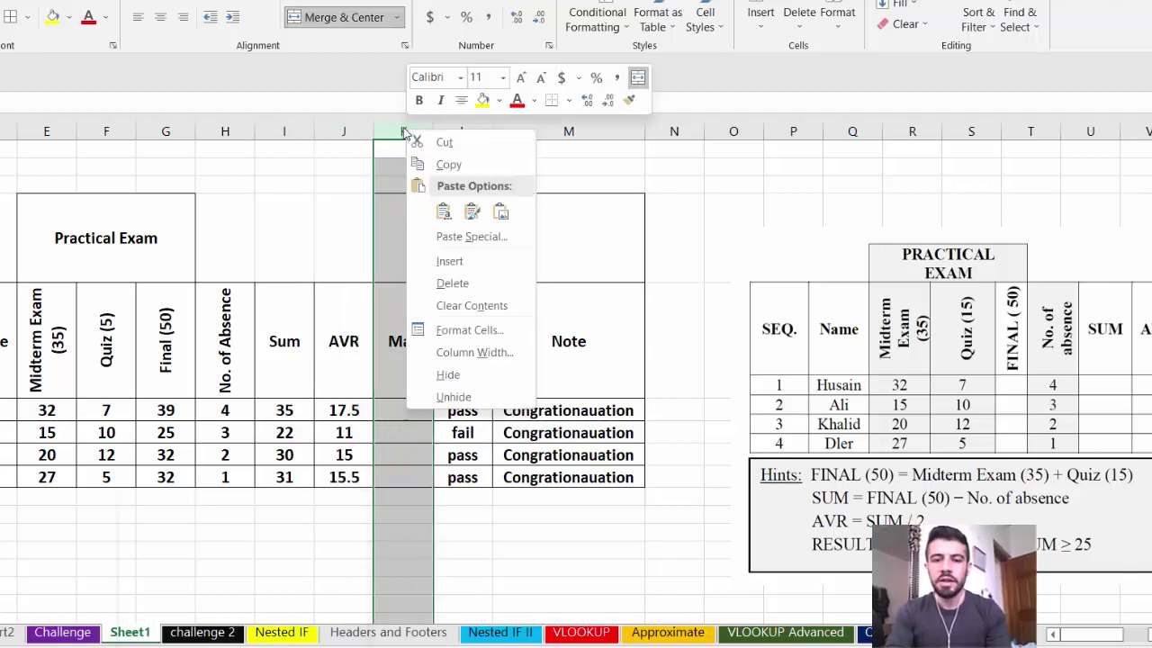
{"action": "left_click", "coordinate": [448, 261]}
{"action": "left_click", "coordinate": [633, 391]}
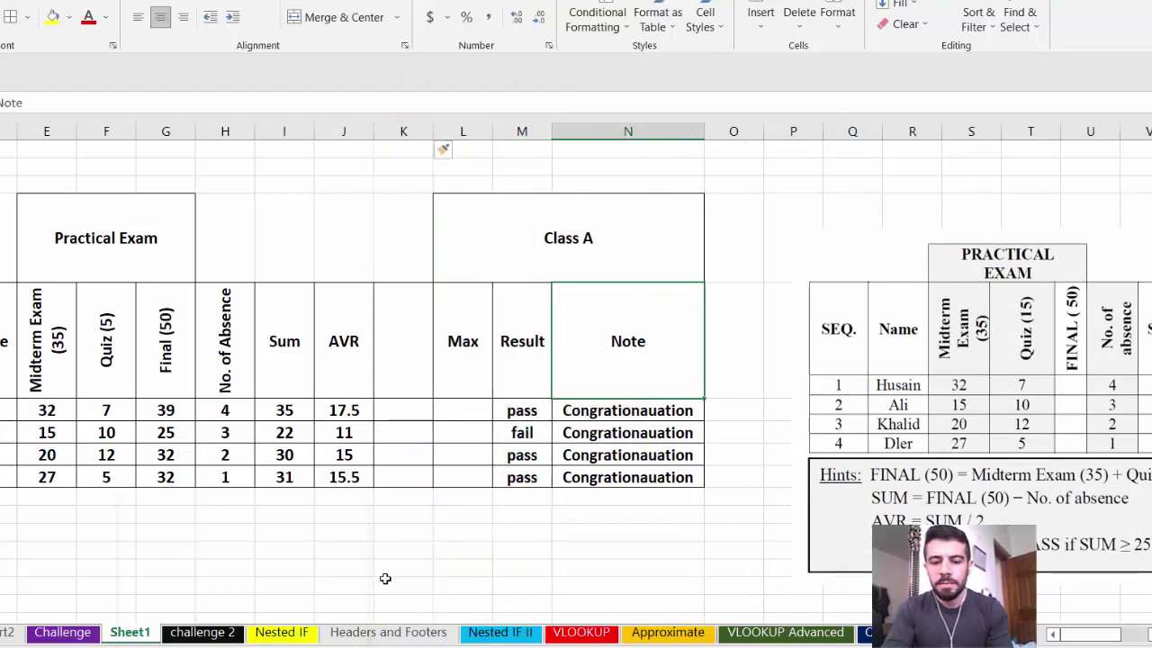
Check the row instruction on the Challenge sheet and insert an empty row between SEQ 2 and 3 in Sheet1
{"action": "left_click", "coordinate": [63, 631]}
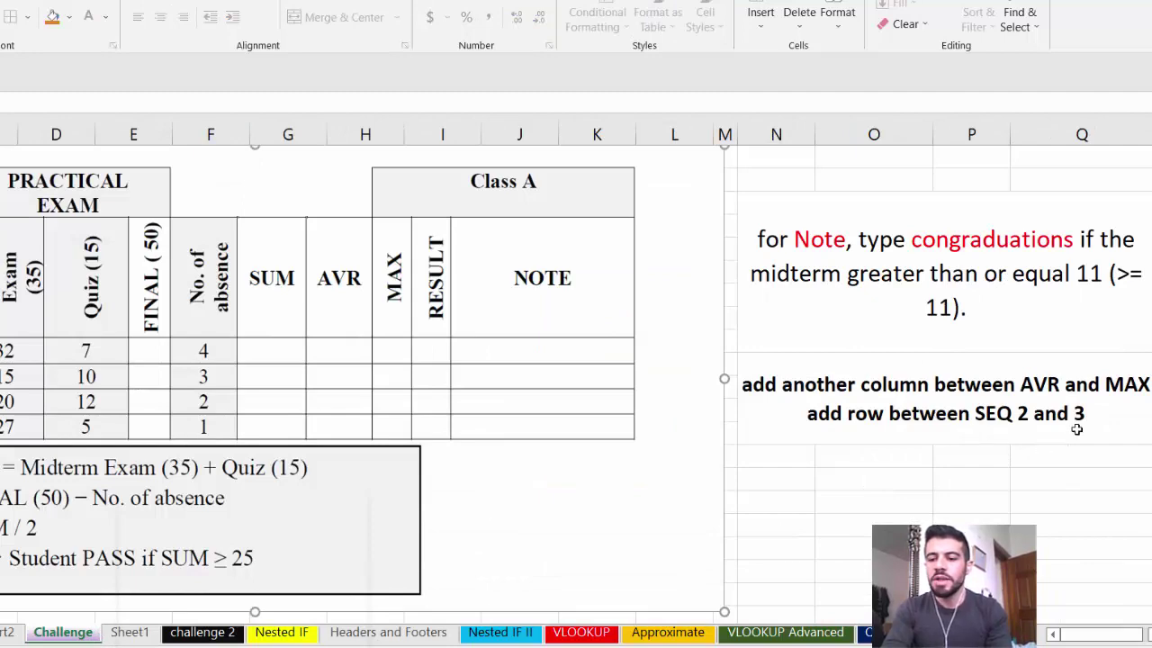
{"action": "scroll", "coordinate": [417, 477], "scroll_direction": "left", "scroll_amount": 3}
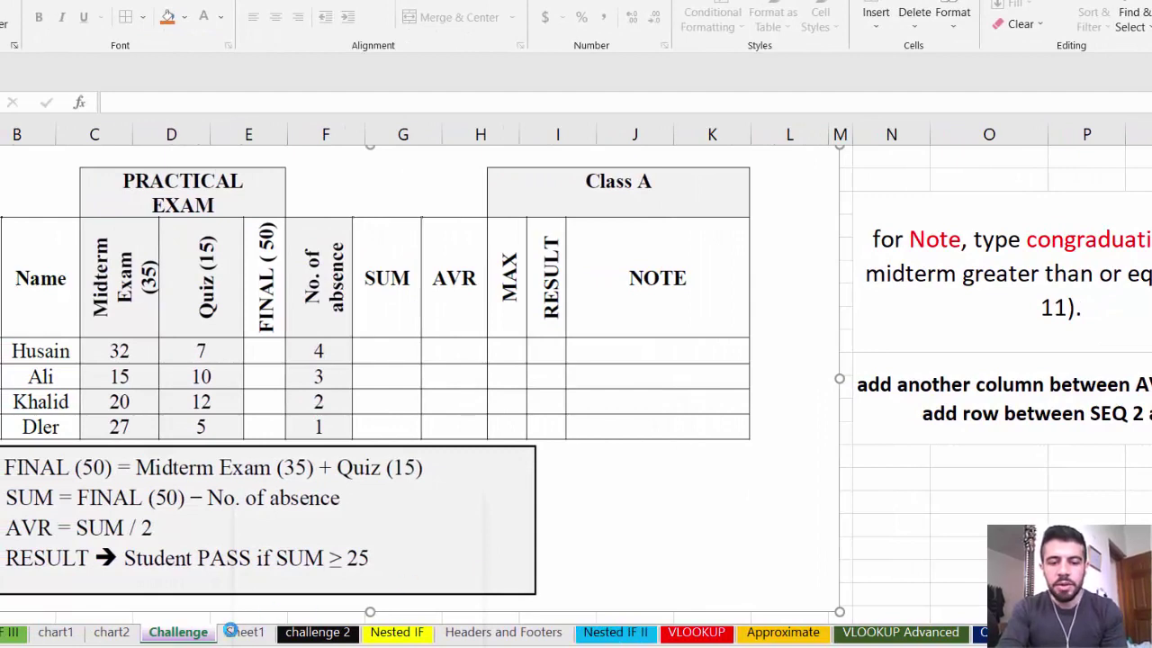
{"action": "left_click", "coordinate": [216, 636]}
{"action": "left_click", "coordinate": [239, 633]}
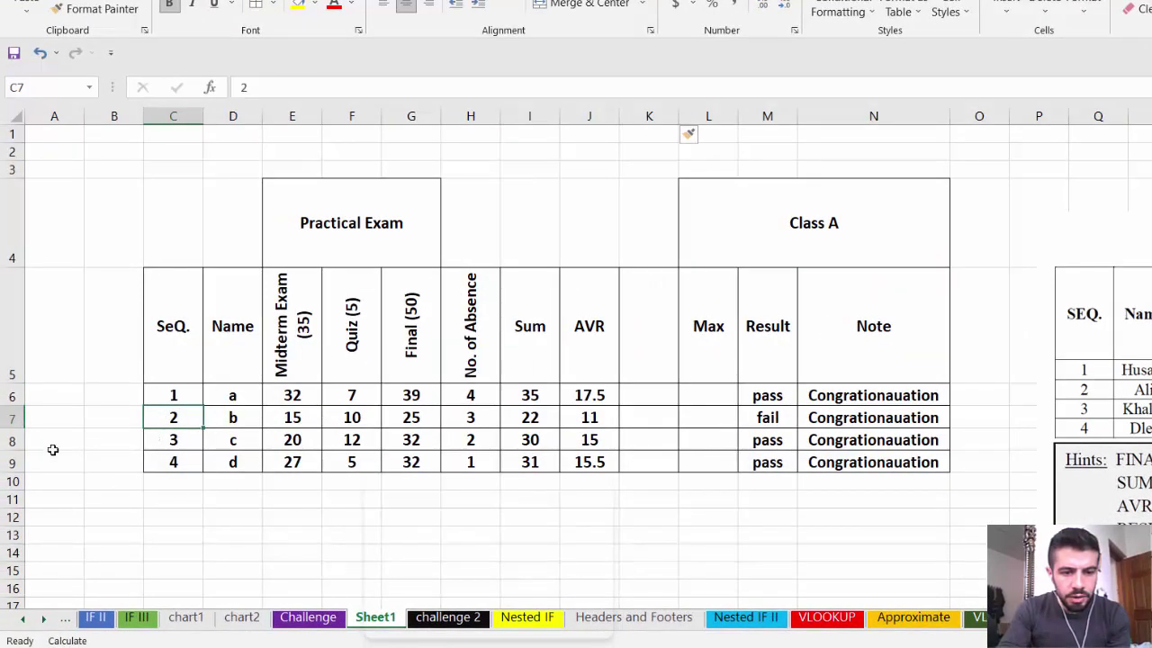
{"action": "left_click", "coordinate": [9, 441]}
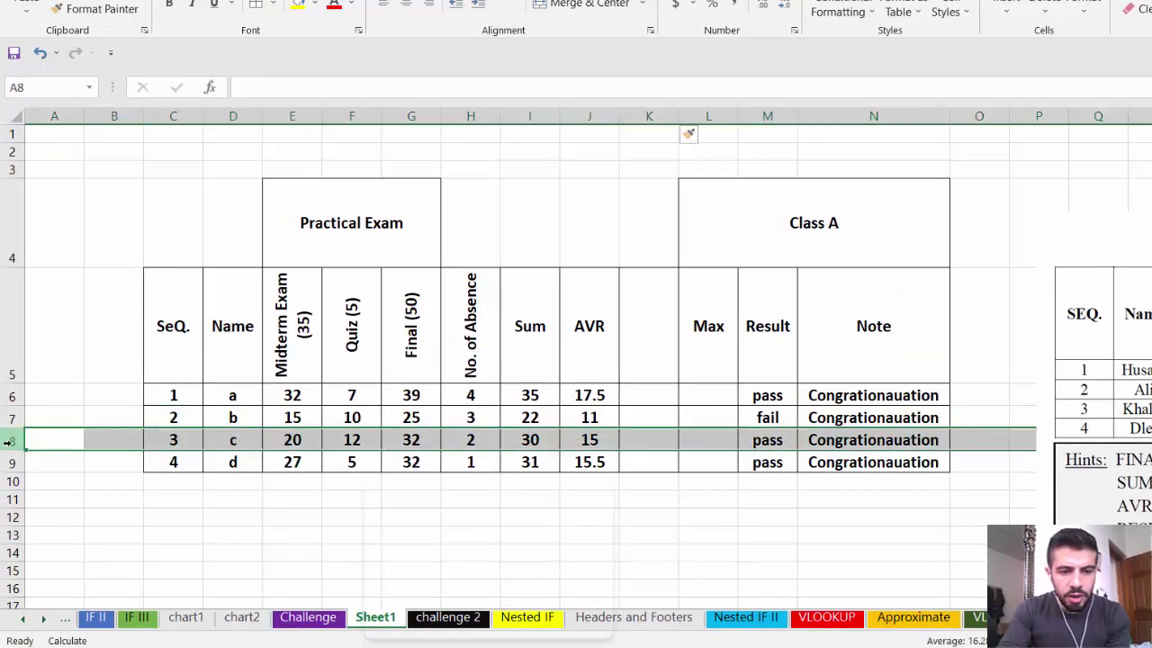
{"action": "right_click", "coordinate": [9, 441]}
{"action": "left_click", "coordinate": [81, 297]}
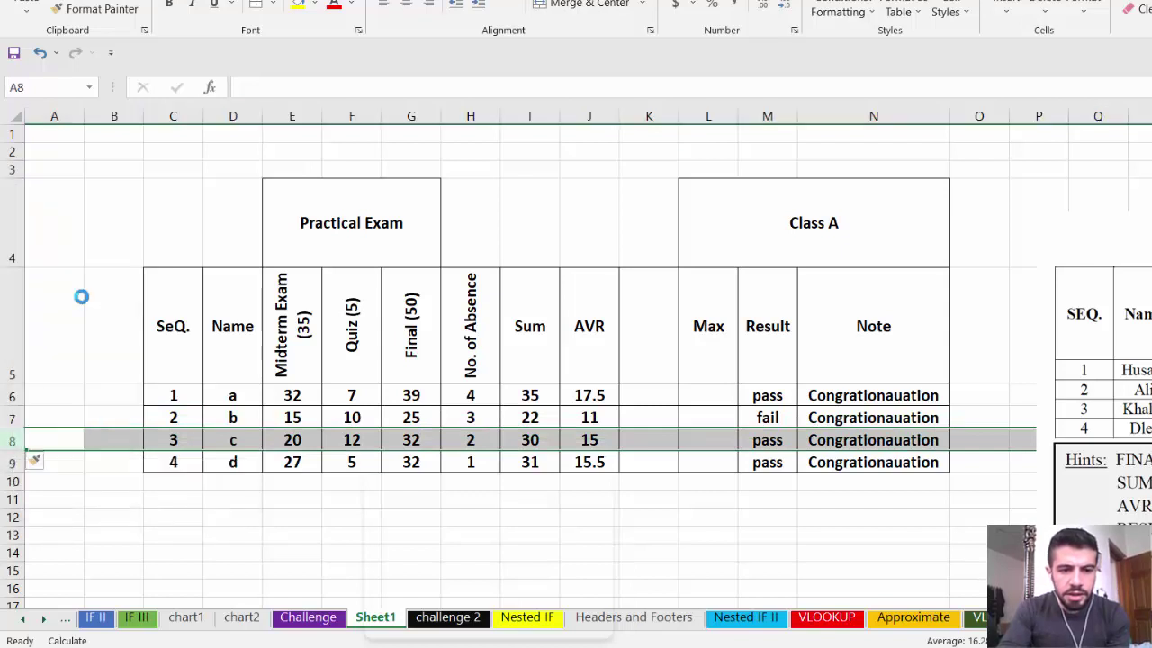
{"action": "left_click", "coordinate": [310, 416]}
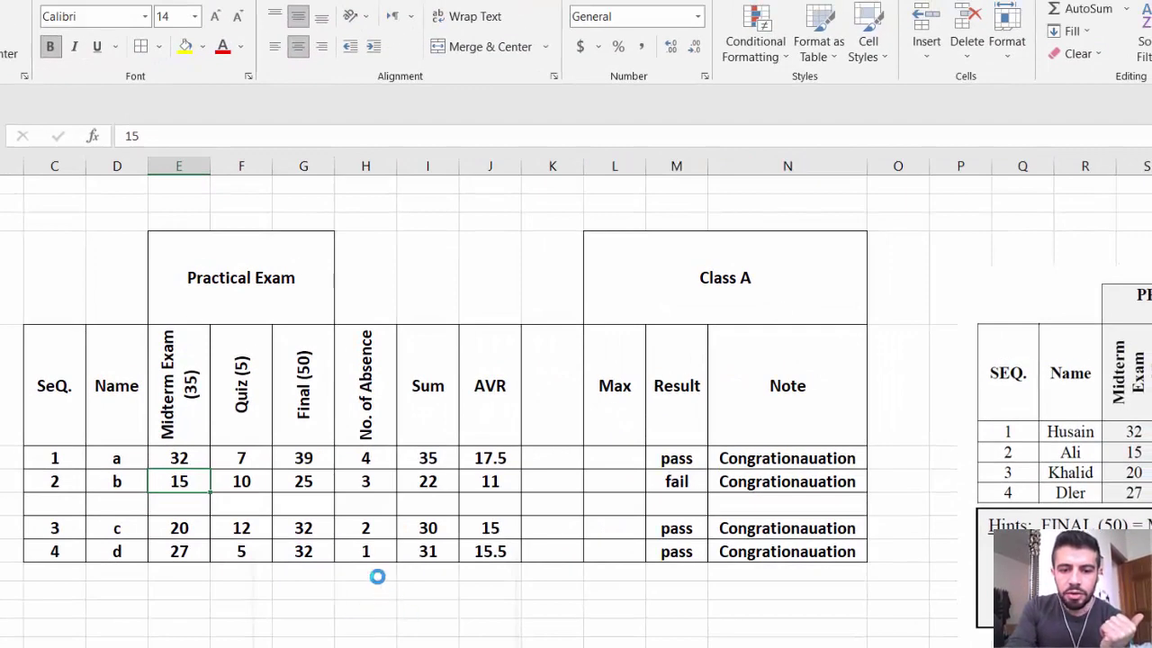
Enter the label "total" in cell I11, directly below the Sum column
{"action": "scroll", "coordinate": [808, 421], "scroll_direction": "down", "scroll_amount": 2}
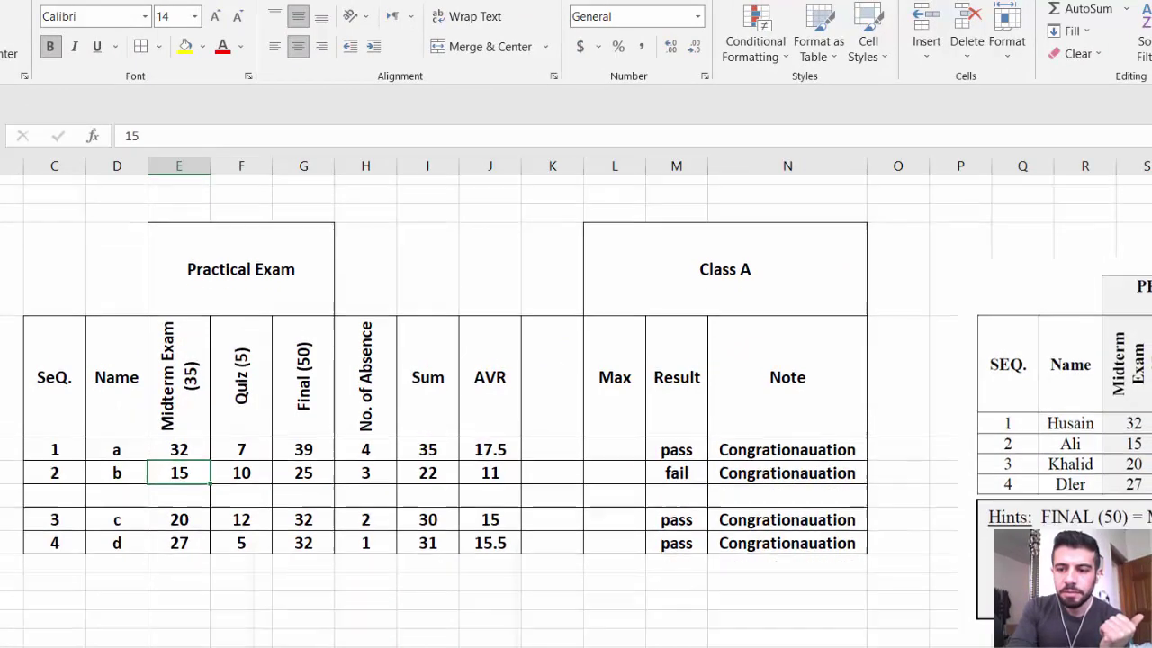
{"action": "left_click", "coordinate": [426, 438]}
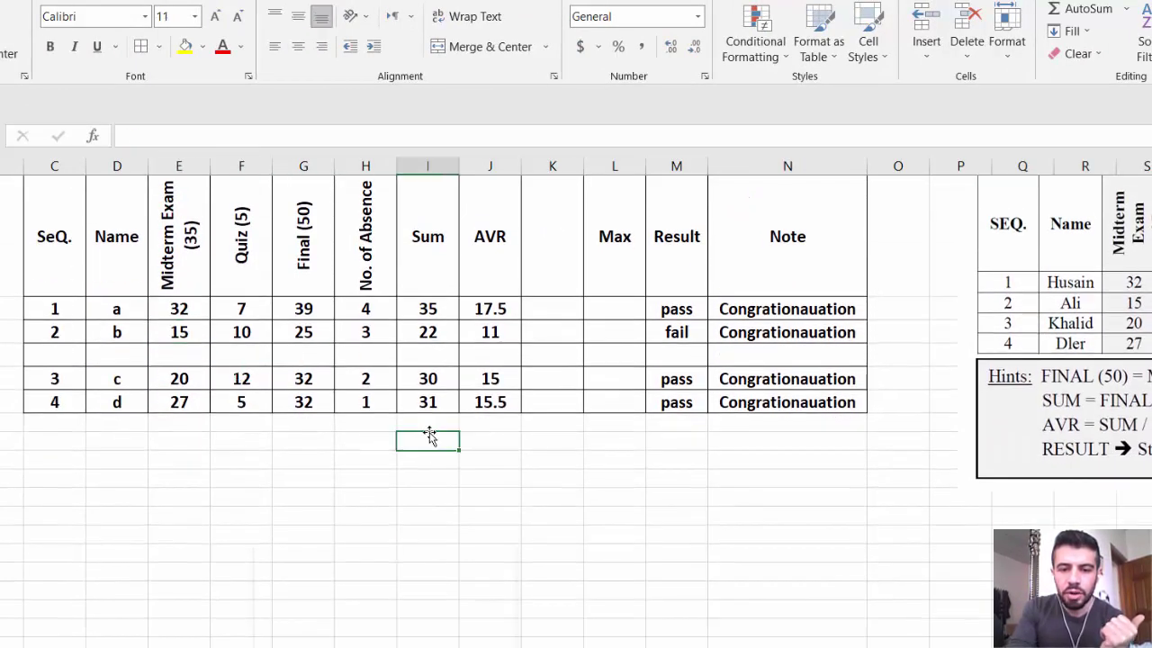
{"action": "left_click", "coordinate": [429, 423]}
{"action": "type", "text": "tota"}
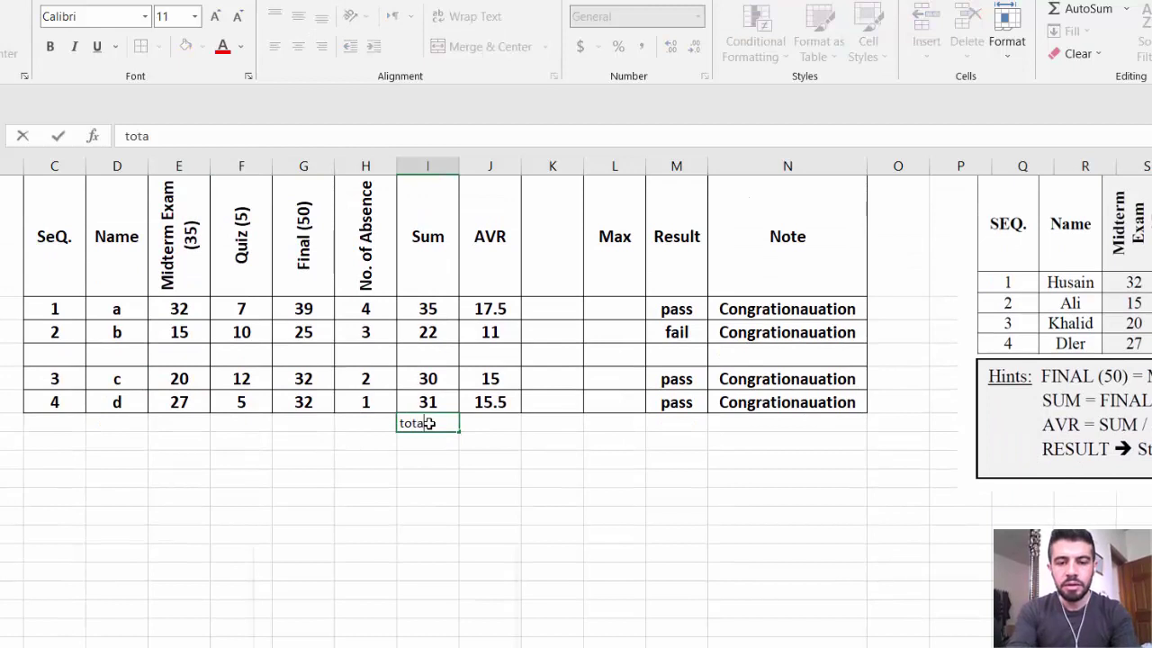
{"action": "type", "text": "l"}
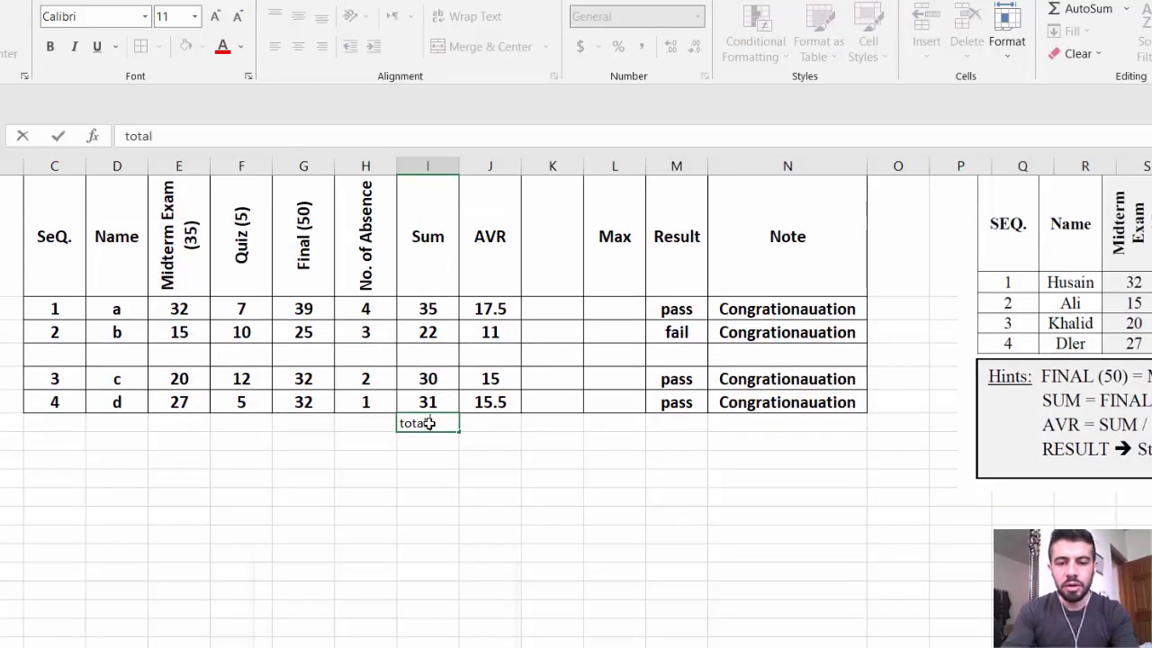
Total the AVR values J6:J10 with a SUM function in cell J11
{"action": "left_click", "coordinate": [491, 424]}
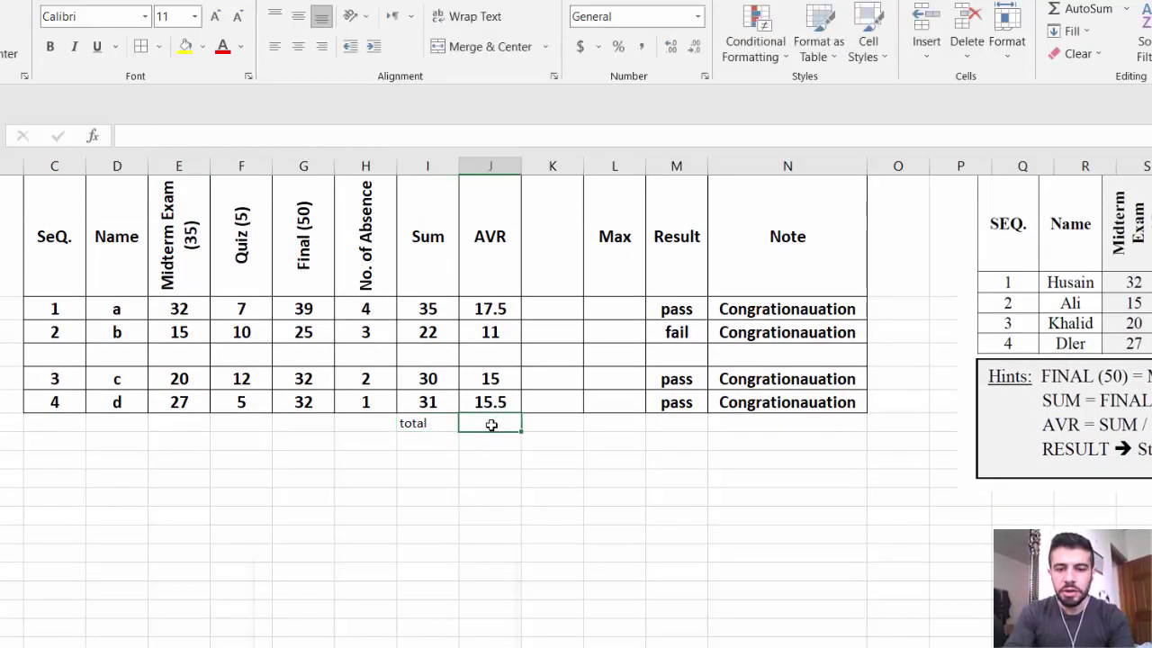
{"action": "left_click", "coordinate": [1126, 9]}
{"action": "left_click", "coordinate": [1113, 33]}
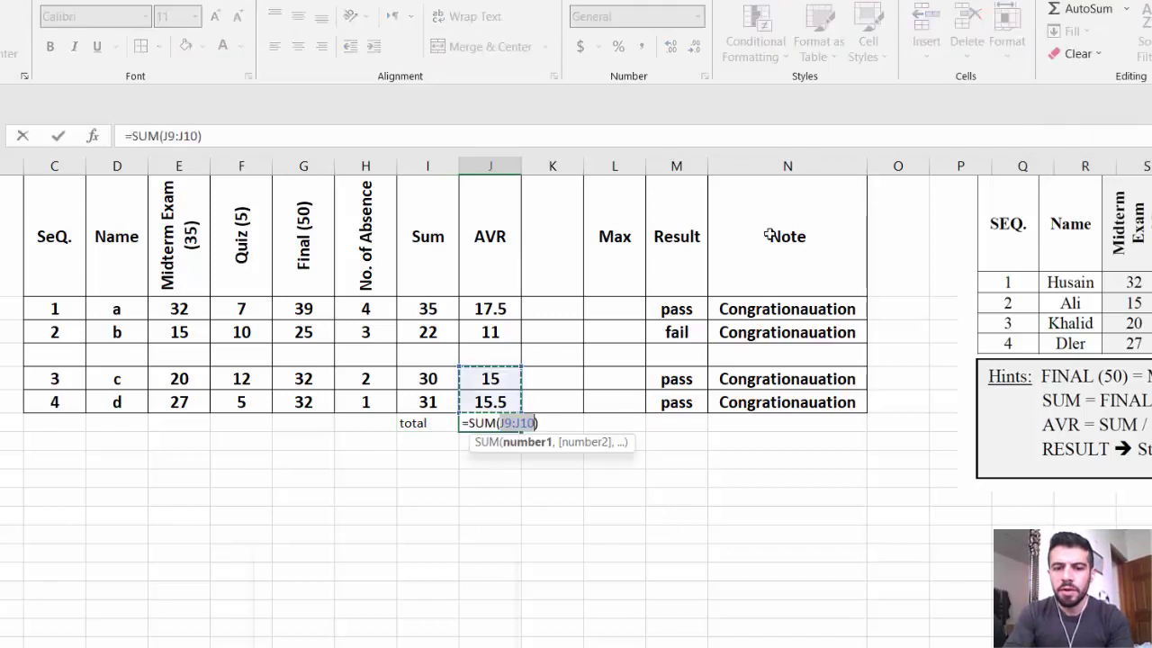
{"action": "left_click", "coordinate": [502, 310]}
{"action": "left_click_drag", "start_coordinate": [506, 357], "coordinate": [501, 404]}
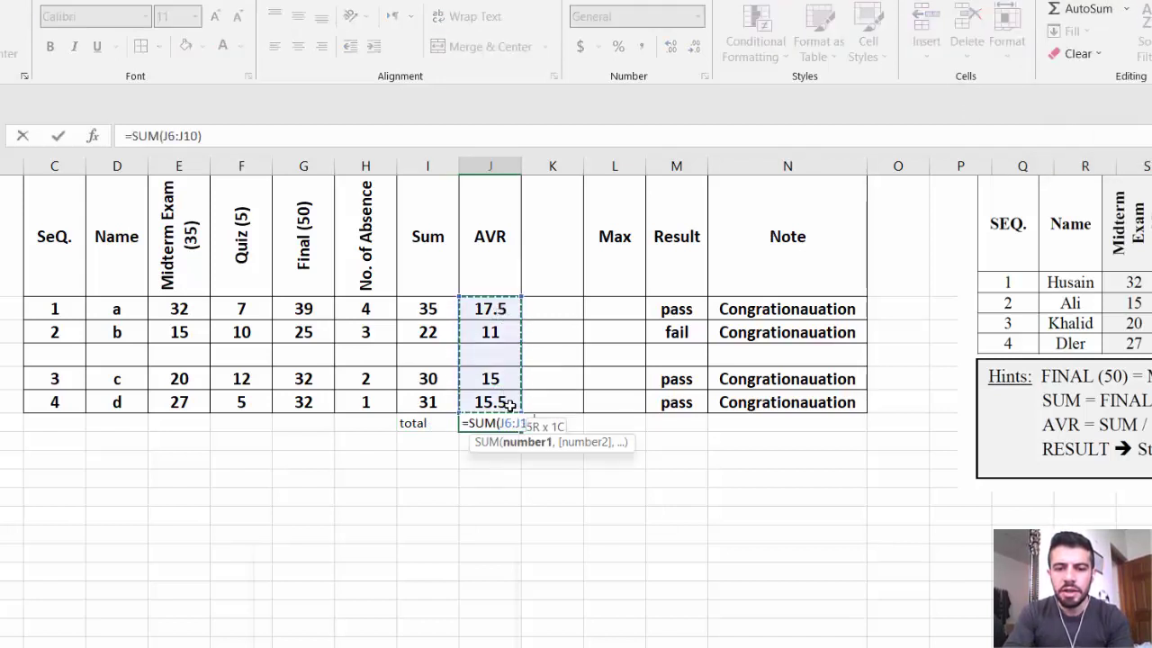
{"action": "key", "text": "Return"}
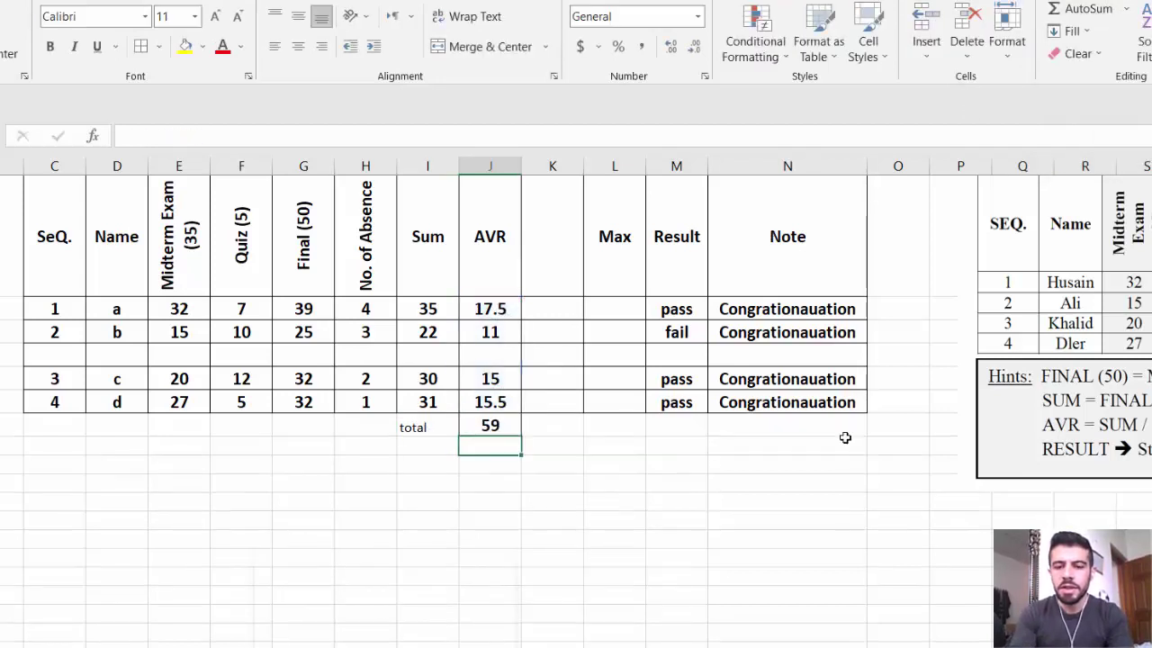
Enter the label "average" in I12 and calculate the AVERAGE of J6:J10 in J12
{"action": "left_click", "coordinate": [418, 443]}
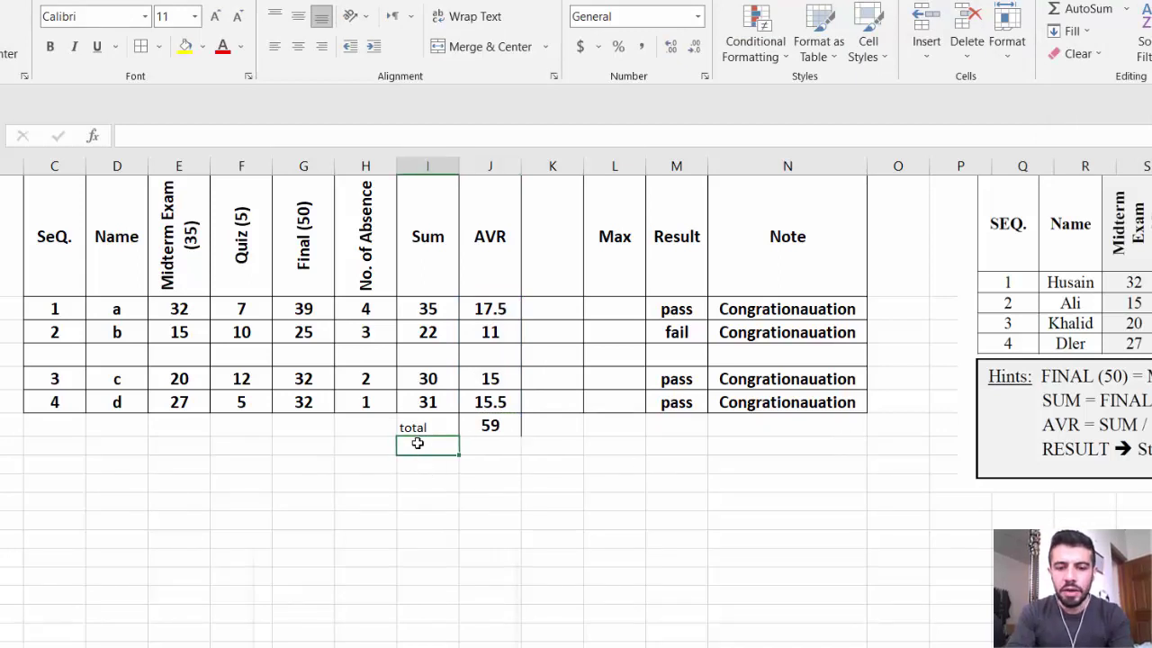
{"action": "type", "text": "average"}
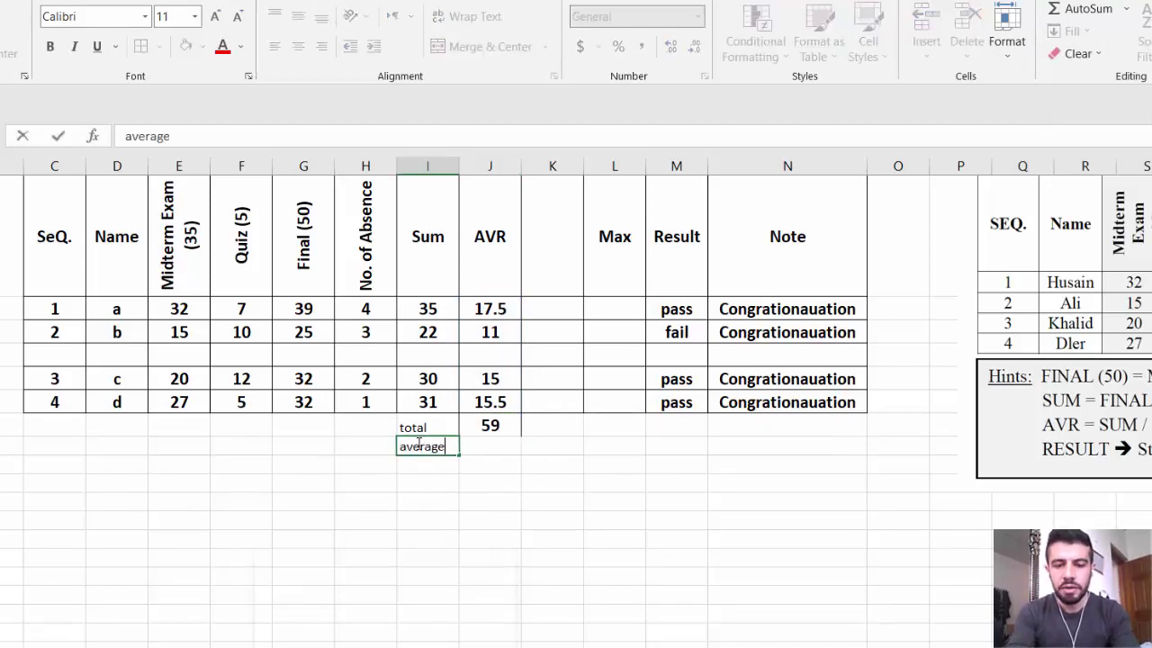
{"action": "left_click", "coordinate": [492, 446]}
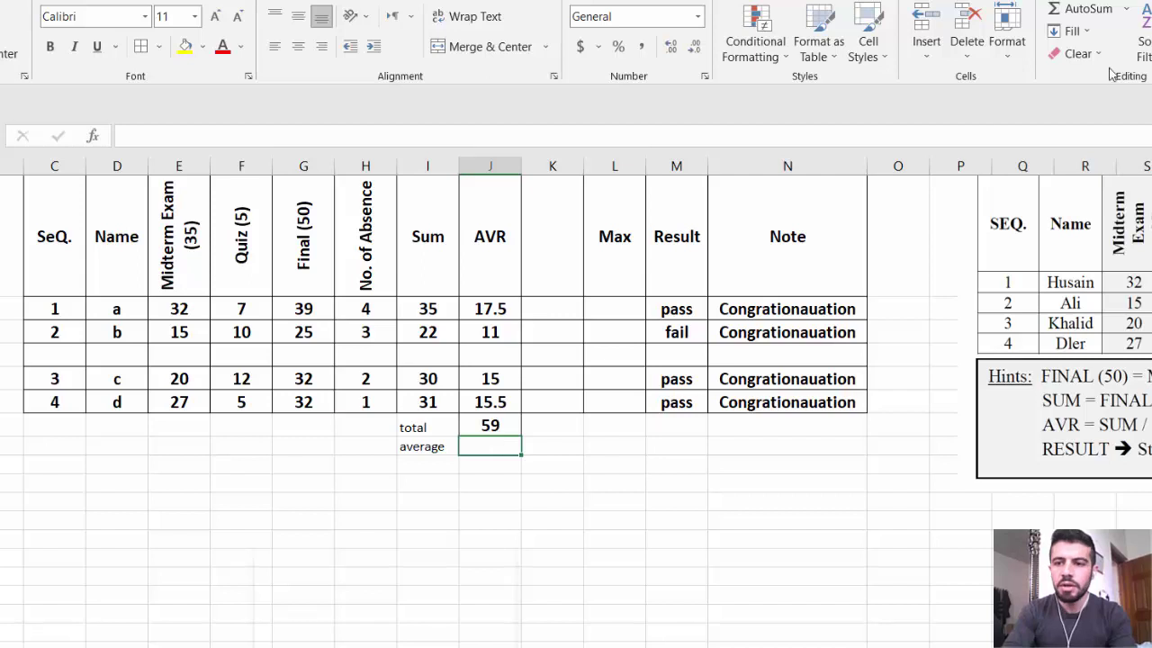
{"action": "left_click", "coordinate": [1127, 11]}
{"action": "left_click", "coordinate": [1089, 54]}
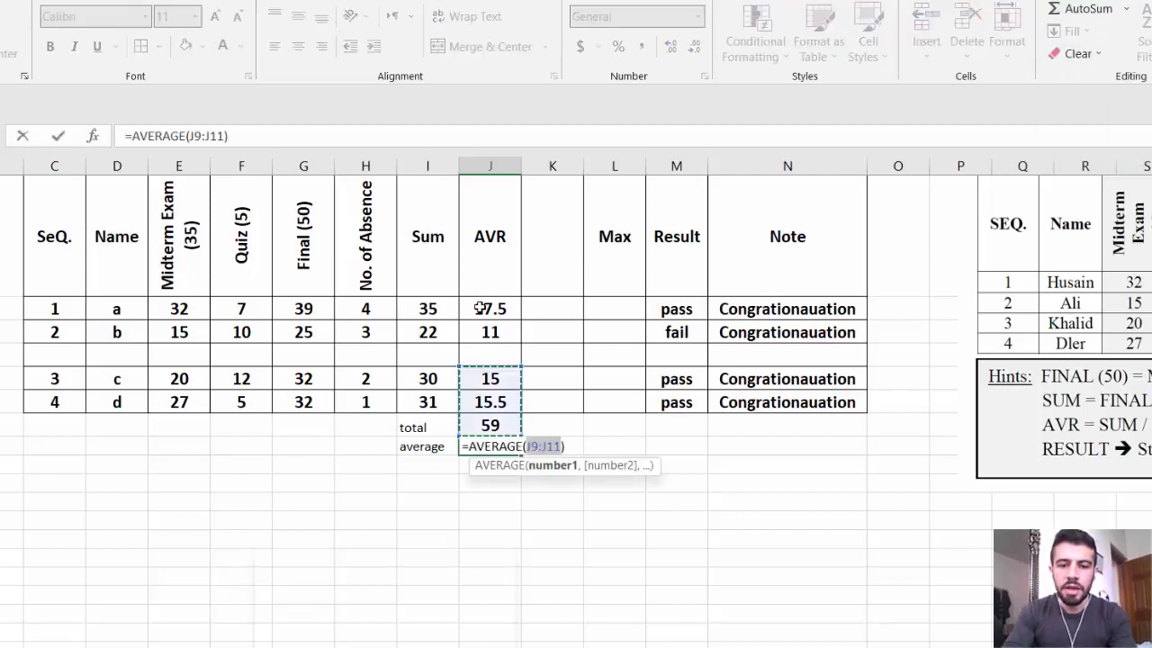
{"action": "left_click_drag", "start_coordinate": [486, 309], "coordinate": [495, 405]}
{"action": "key", "text": "Return"}
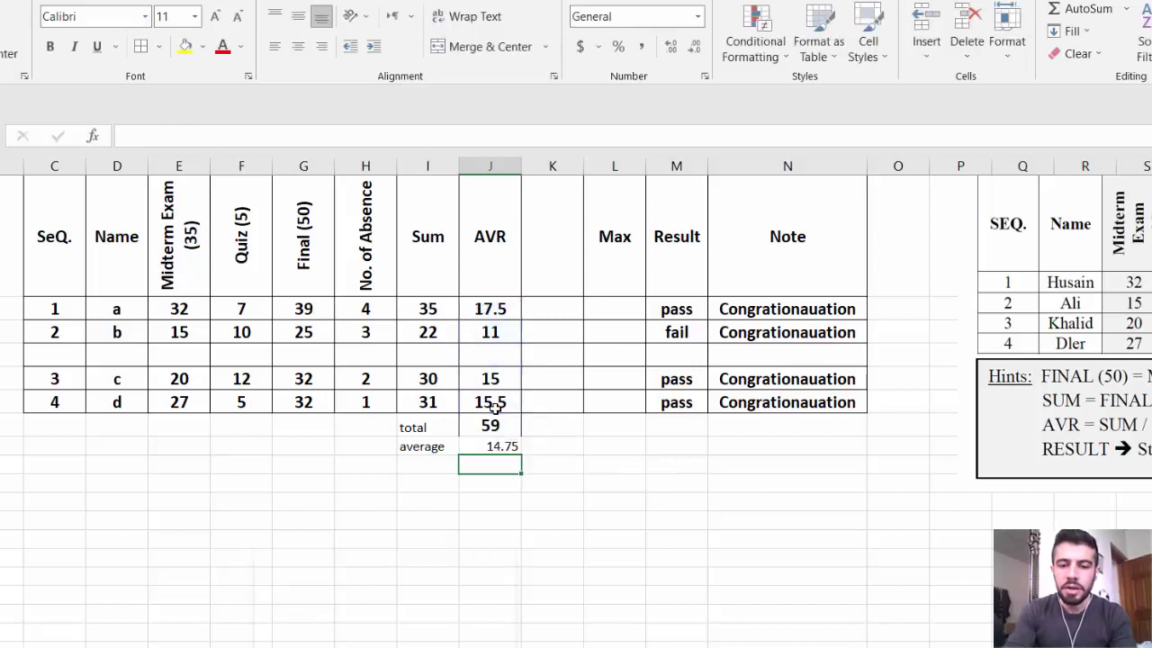
{"action": "left_click", "coordinate": [416, 465]}
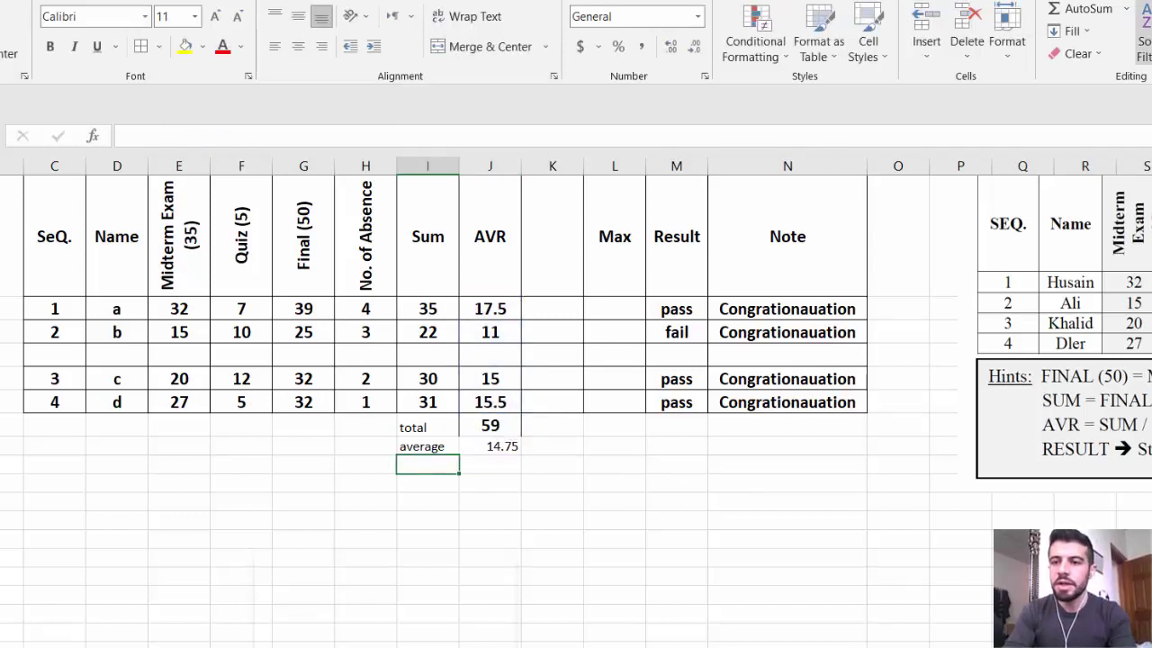
{"action": "left_click", "coordinate": [1125, 8]}
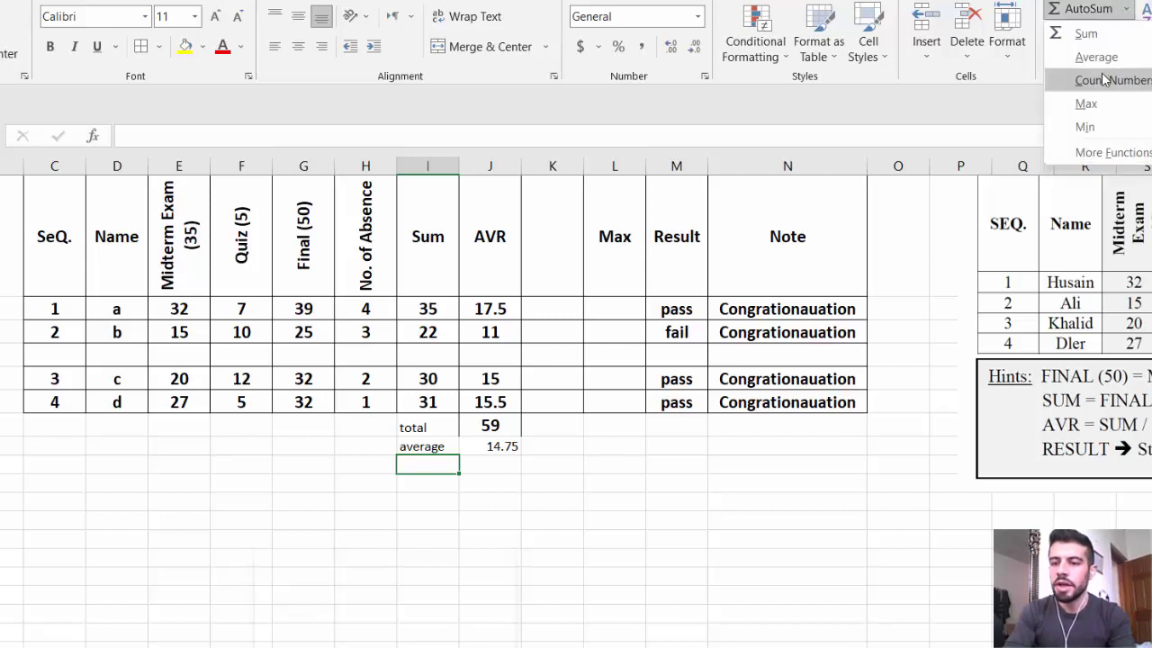
{"action": "left_click", "coordinate": [673, 523]}
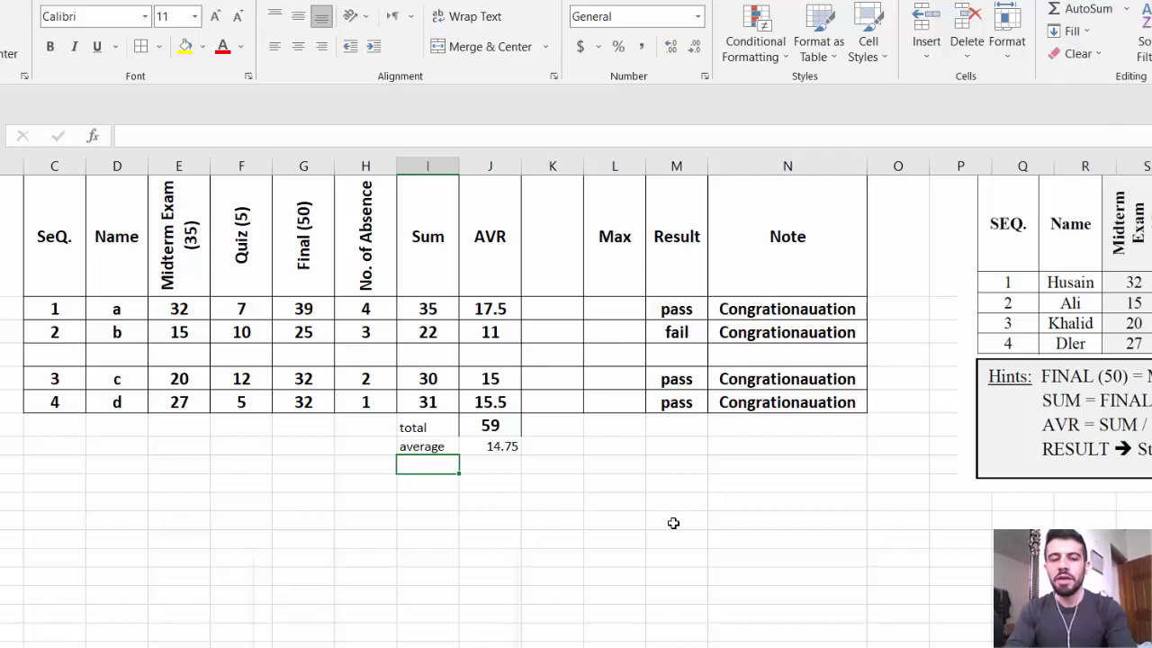
Enter the label "count" in C11 and count the names D6:D10 with a COUNTA function in D11
{"action": "left_click", "coordinate": [57, 426]}
{"action": "type", "text": "co"}
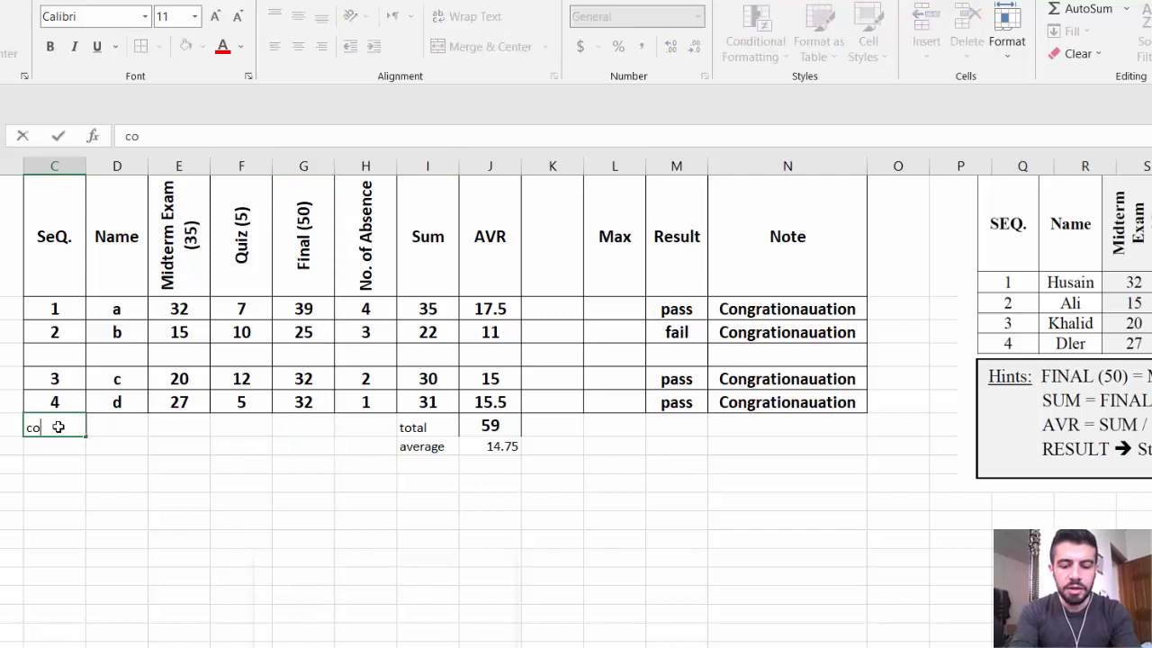
{"action": "type", "text": "unt"}
{"action": "left_click", "coordinate": [162, 481]}
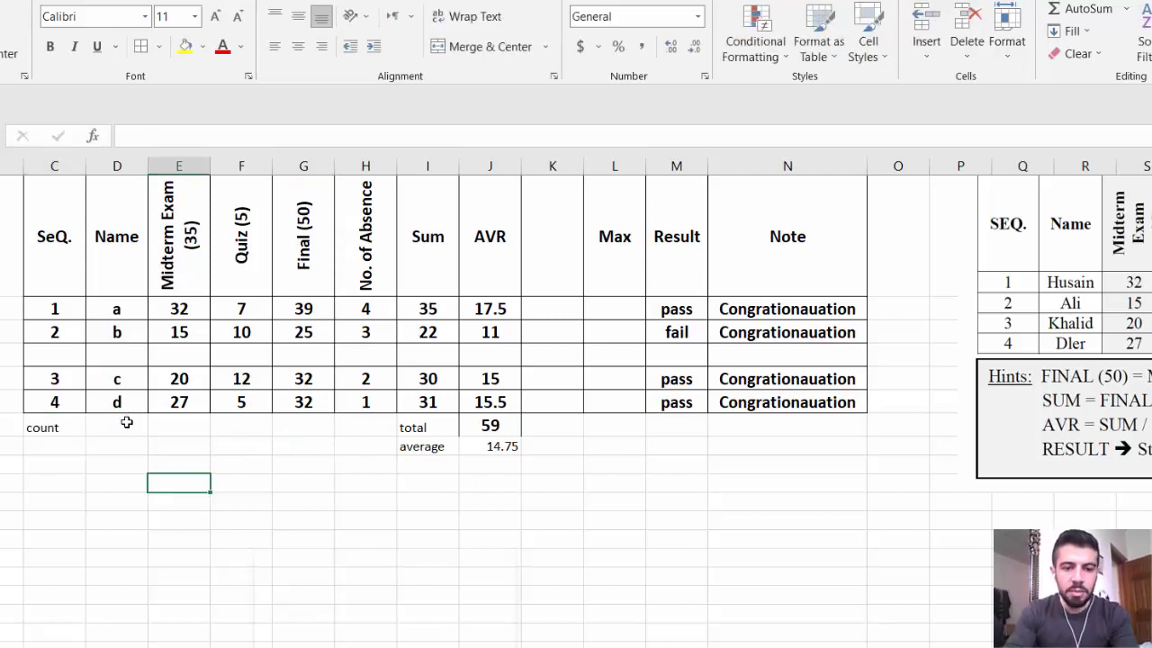
{"action": "left_click", "coordinate": [122, 426]}
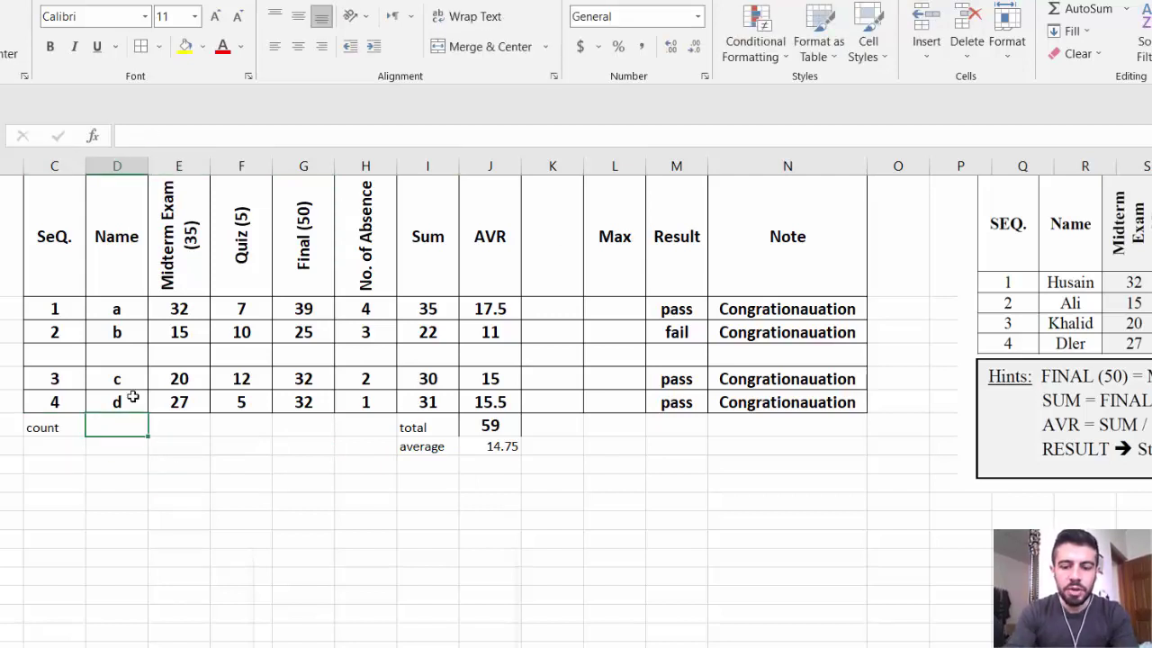
{"action": "type", "text": "=counta("}
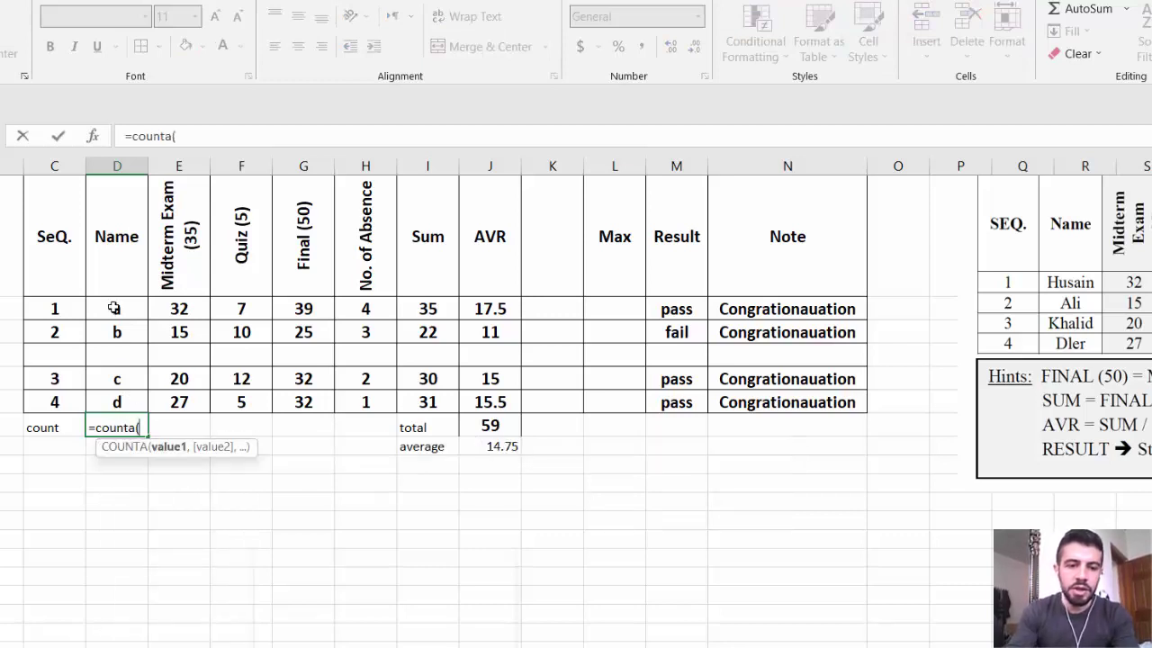
{"action": "left_click_drag", "start_coordinate": [114, 309], "coordinate": [118, 402]}
{"action": "key", "text": "Return"}
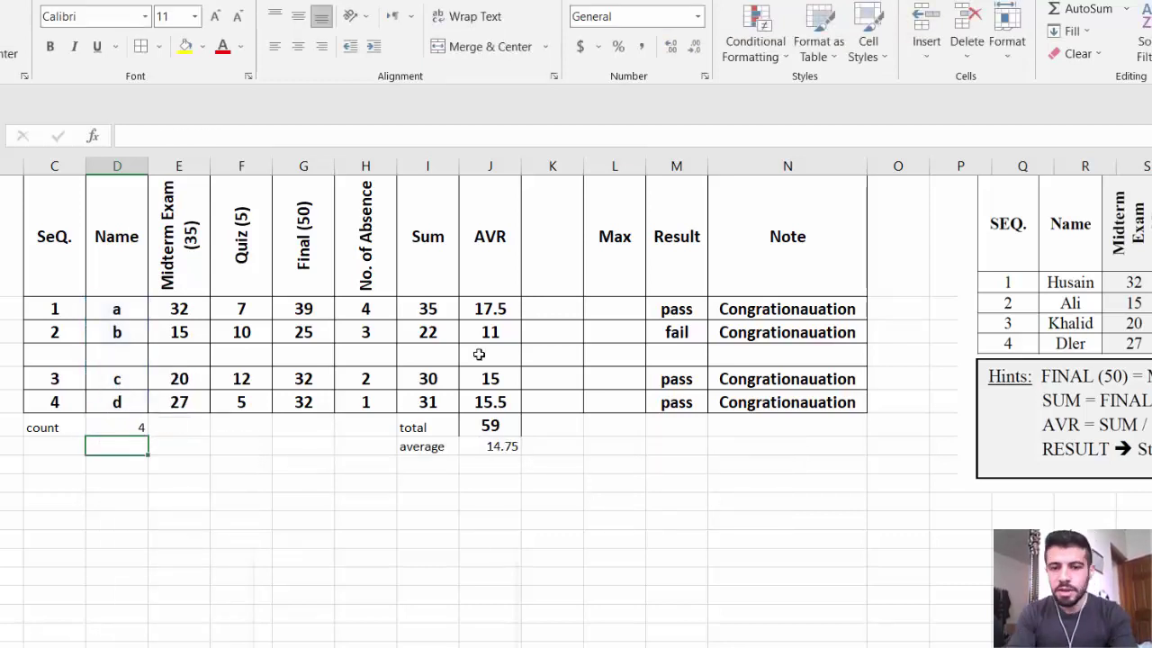
Extend the table borders over O5:O10 and add a "tax" label with the value 5% in J16:K16
{"action": "left_click", "coordinate": [884, 252]}
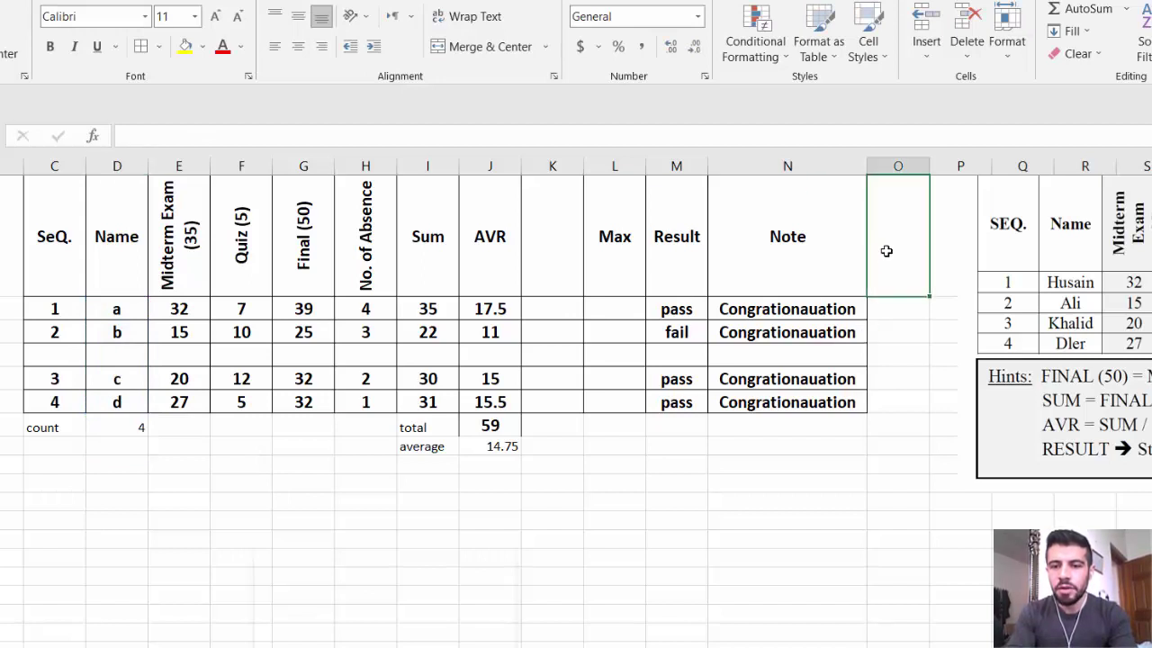
{"action": "left_click_drag", "start_coordinate": [887, 251], "coordinate": [902, 401]}
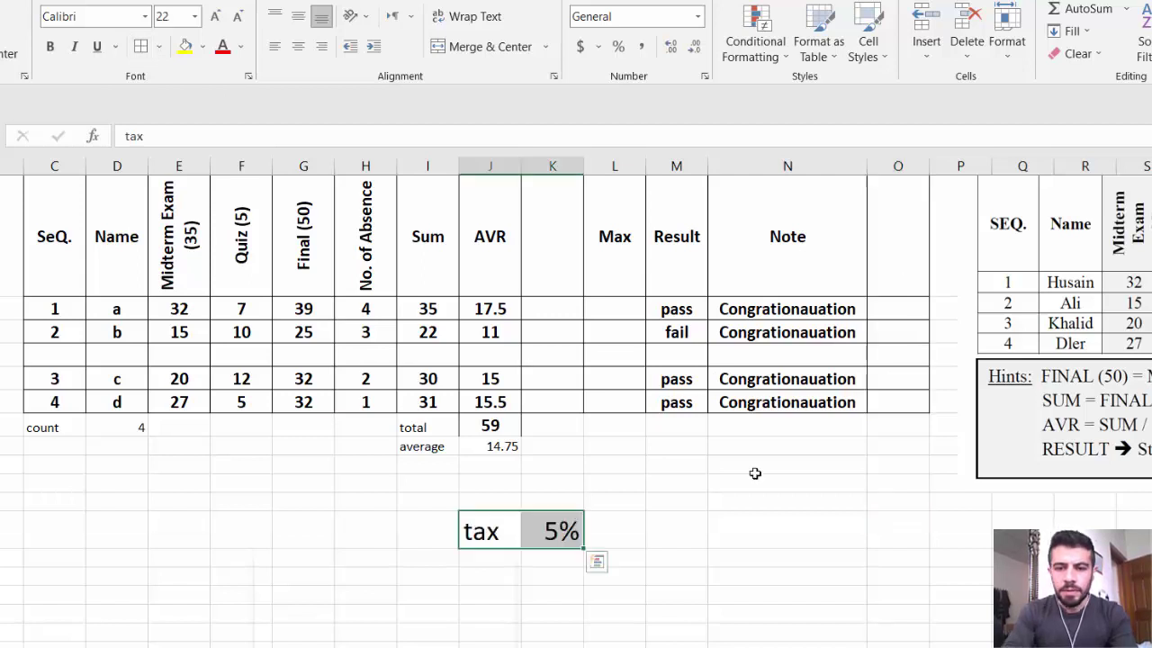
{"action": "left_click", "coordinate": [755, 474]}
Enter the header "Sum + tax" in O5 and rotate its text upward like the other vertical headers
{"action": "left_click", "coordinate": [891, 244]}
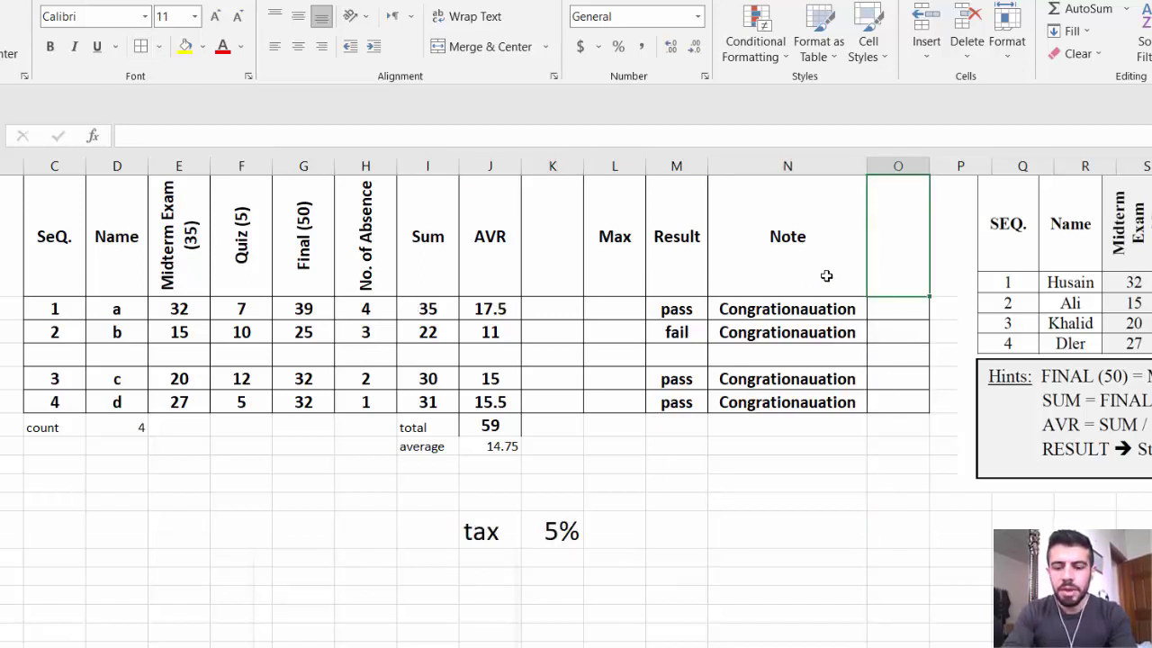
{"action": "type", "text": "Sum "}
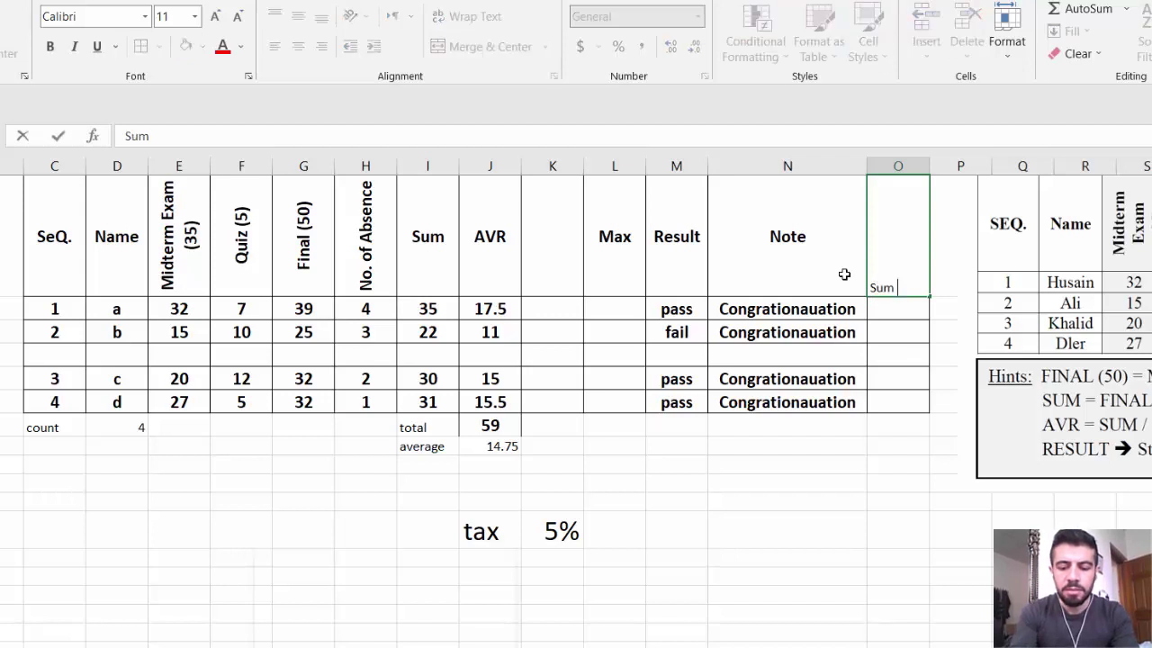
{"action": "type", "text": "+ tax"}
{"action": "key", "text": "Return"}
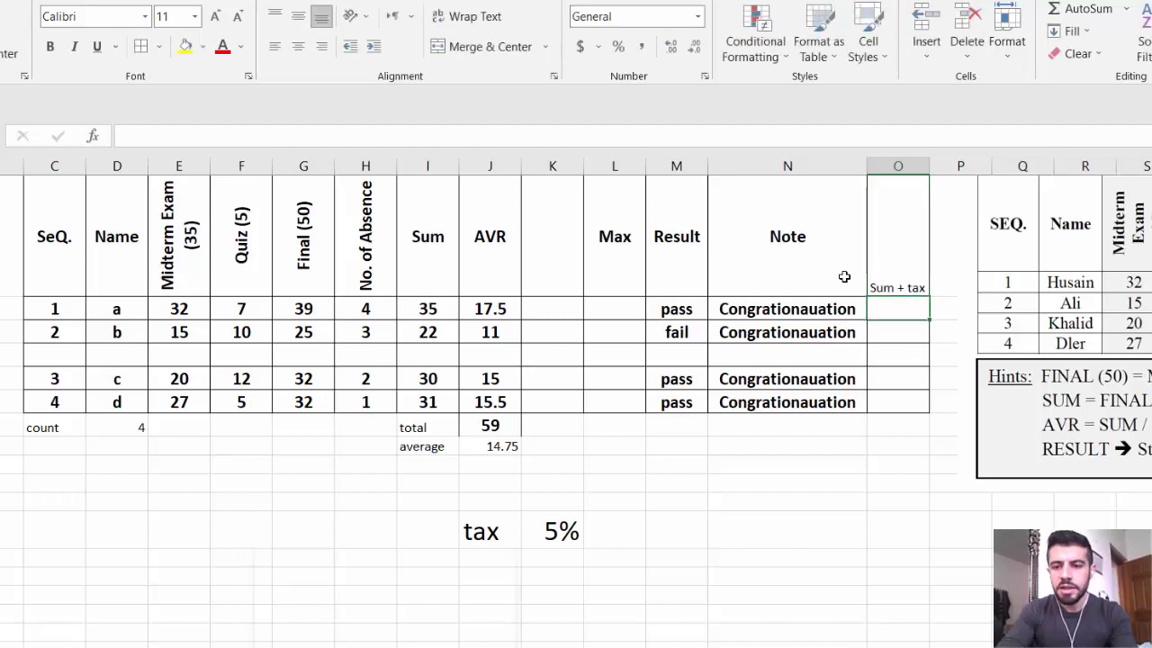
{"action": "left_click", "coordinate": [874, 285]}
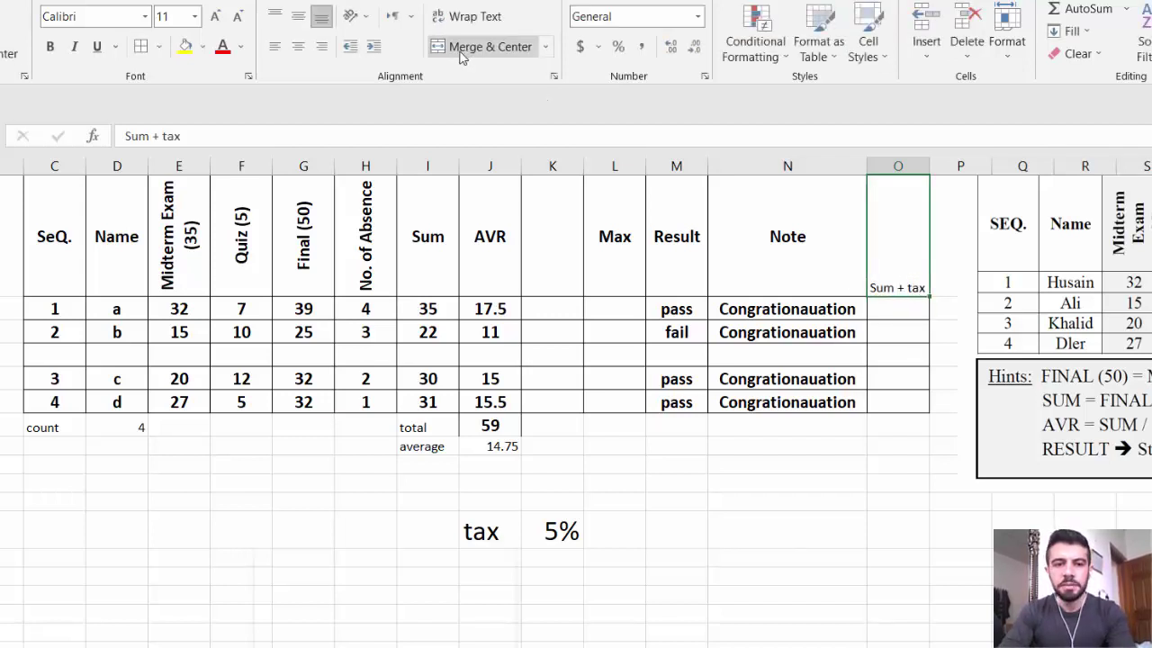
{"action": "left_click", "coordinate": [351, 16]}
{"action": "left_click", "coordinate": [396, 105]}
Enter the formula =I6+K16 in O6 to add the tax cell to the first row's Sum
{"action": "left_click", "coordinate": [880, 307]}
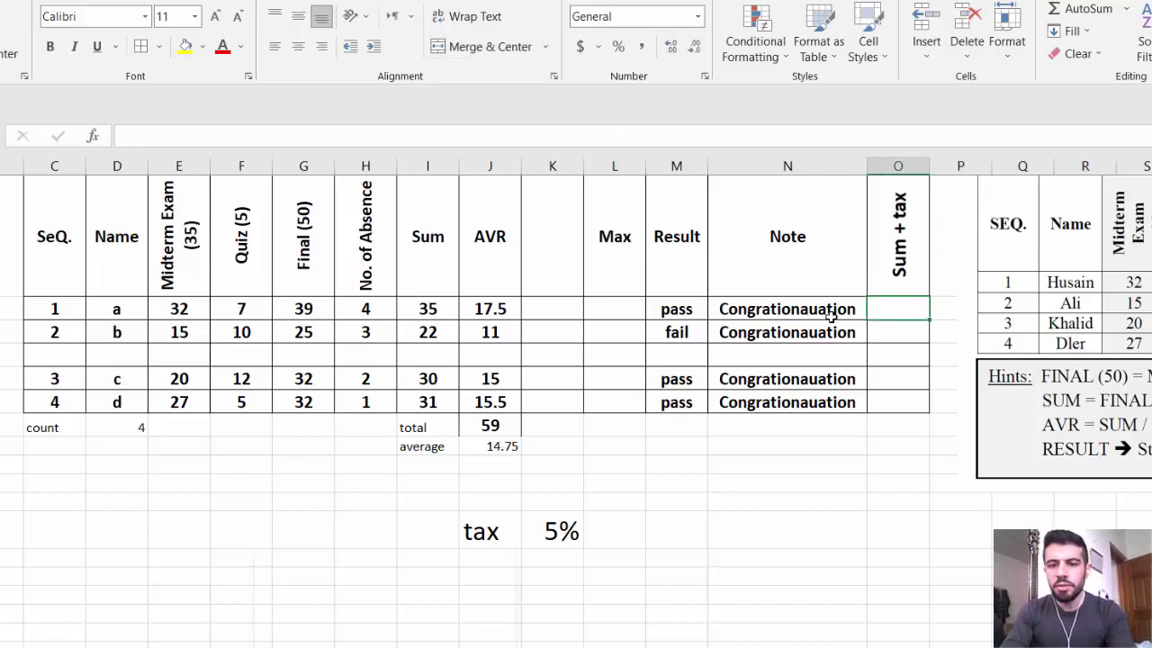
{"action": "left_click_drag", "start_coordinate": [440, 306], "coordinate": [453, 403]}
{"action": "left_click", "coordinate": [573, 532]}
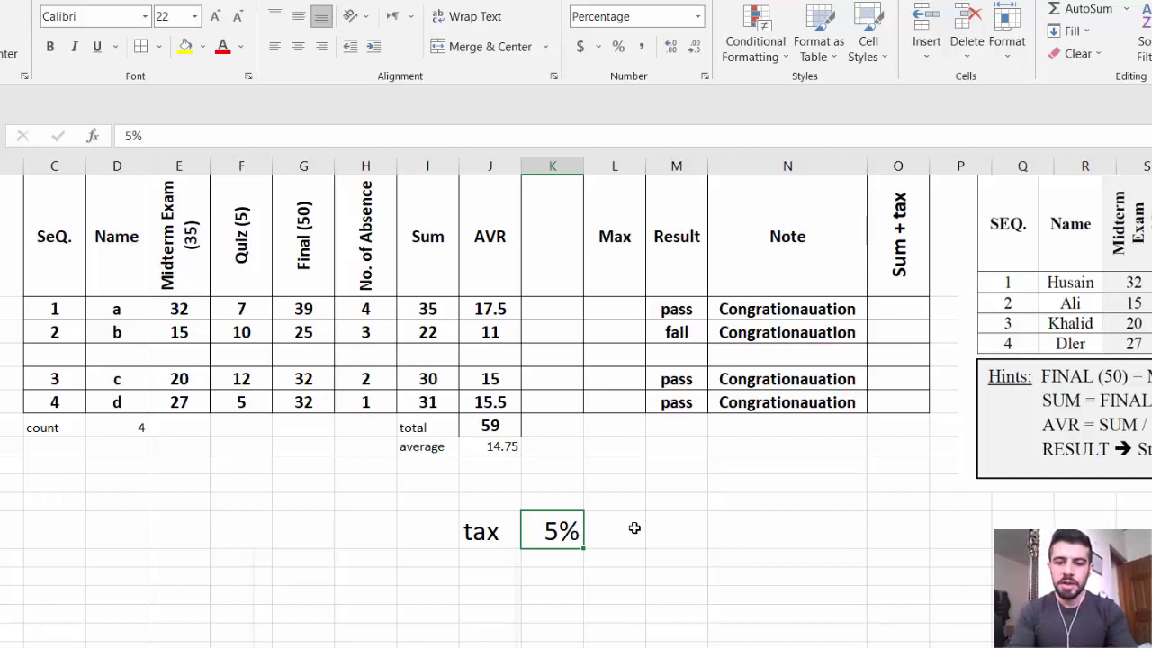
{"action": "left_click", "coordinate": [883, 314]}
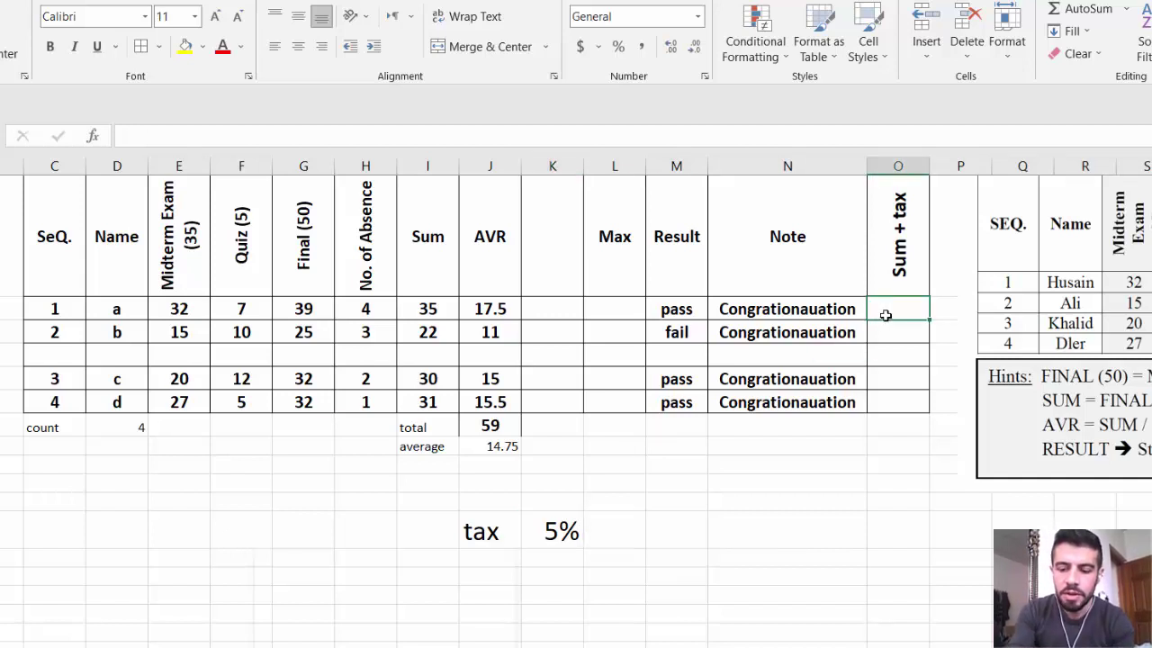
{"action": "type", "text": "="}
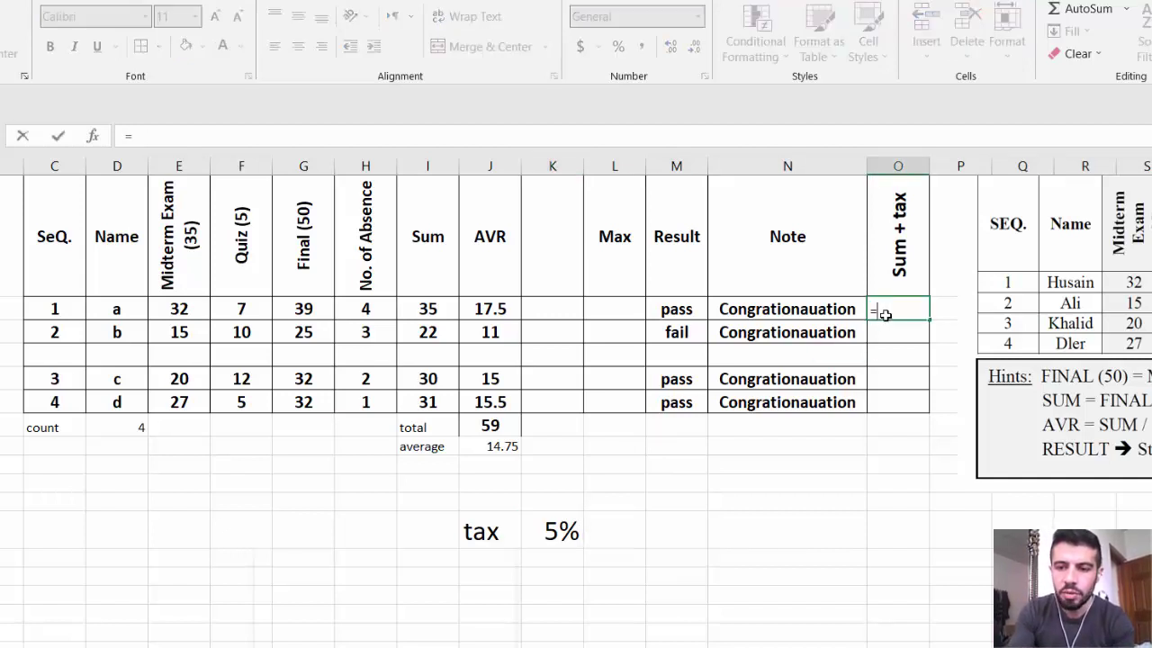
{"action": "left_click", "coordinate": [416, 309]}
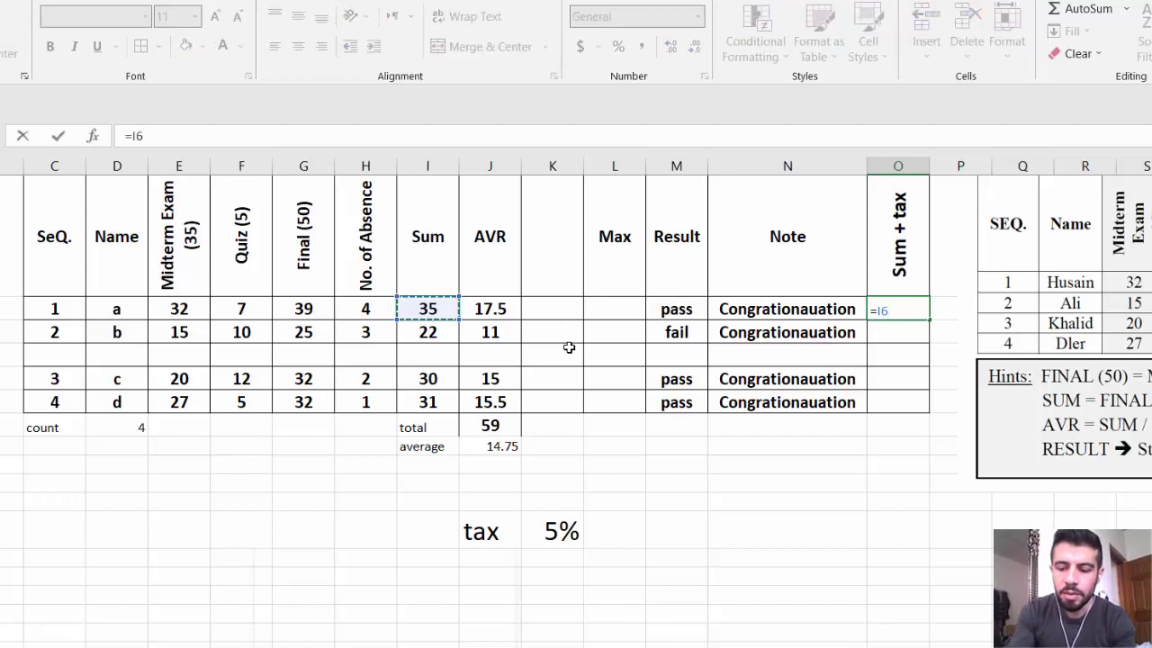
{"action": "type", "text": "+"}
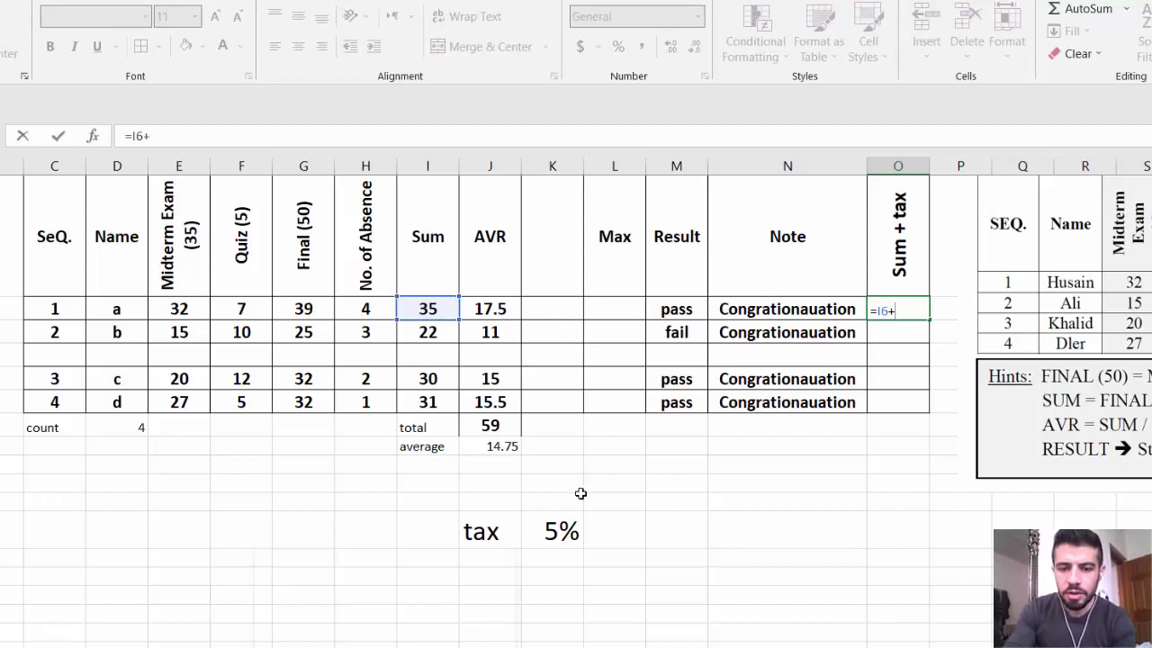
{"action": "left_click", "coordinate": [561, 531]}
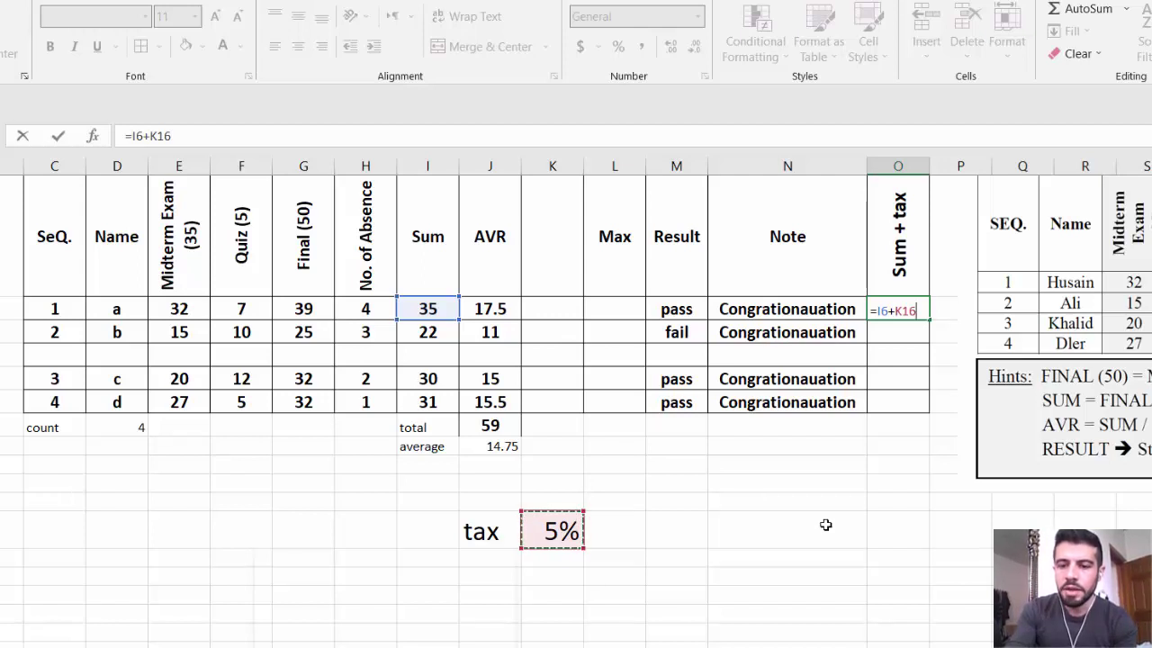
{"action": "key", "text": "Return"}
Fill the O6 formula down through O10 and inspect the cell references in O7's copied formula
{"action": "left_click", "coordinate": [909, 308]}
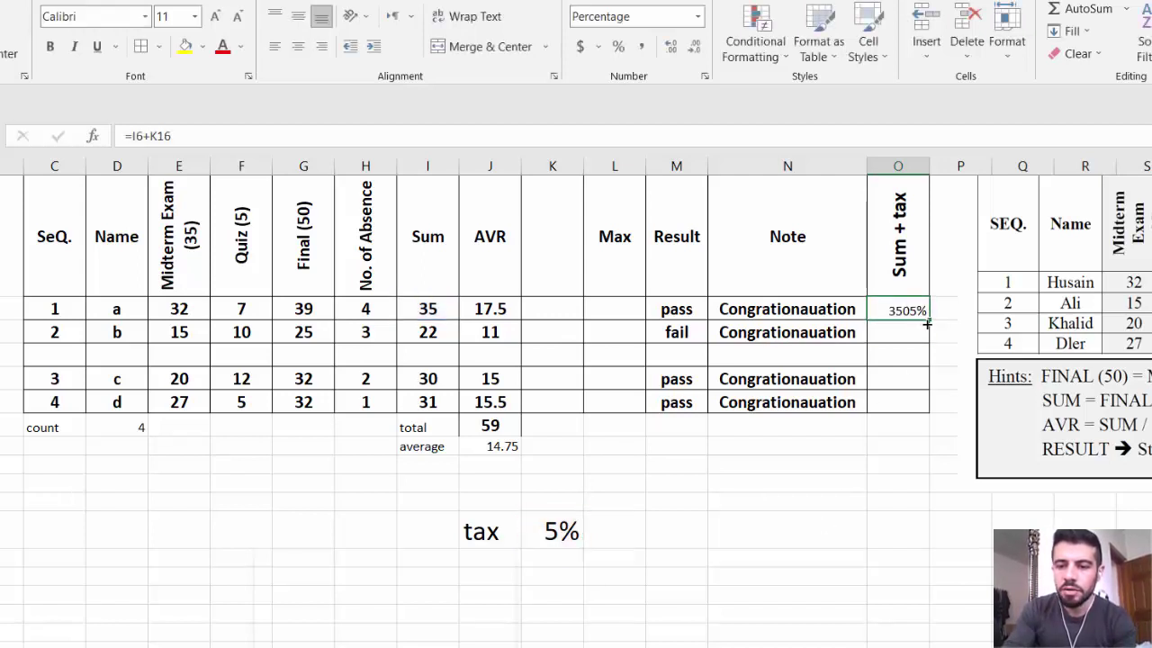
{"action": "left_click_drag", "start_coordinate": [927, 319], "coordinate": [922, 407]}
{"action": "left_click", "coordinate": [895, 334]}
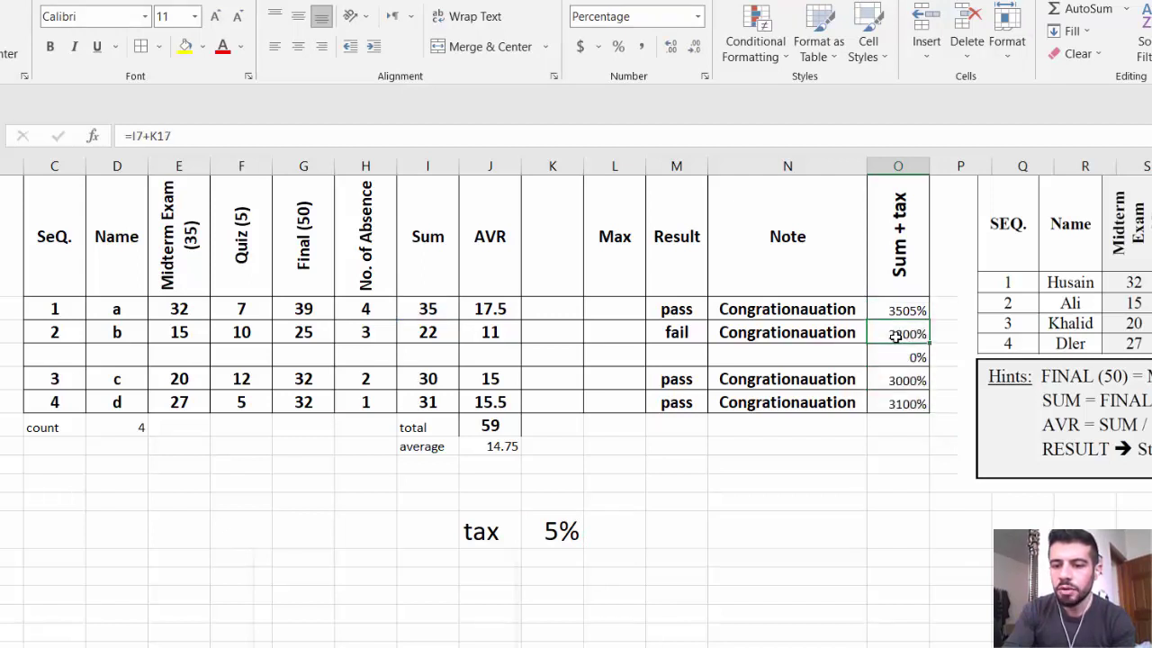
{"action": "double_click", "coordinate": [895, 334]}
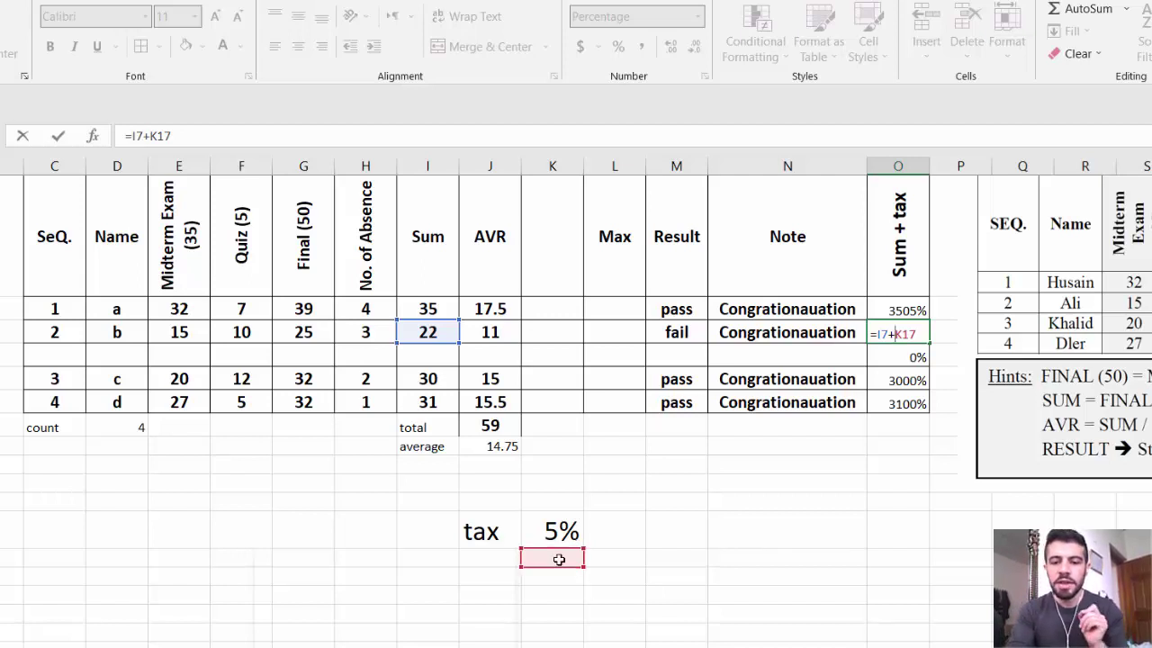
{"action": "key", "text": "Return"}
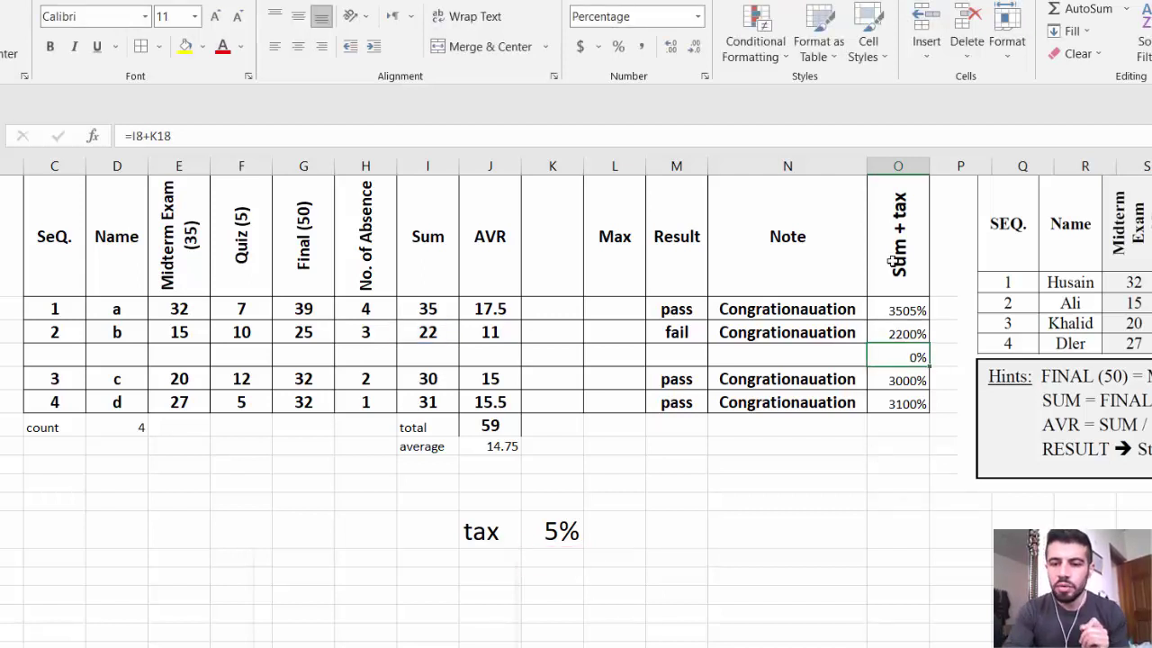
Make the tax reference in O6 absolute as =I6+$K$16 and fill the formula down through O10
{"action": "double_click", "coordinate": [909, 308]}
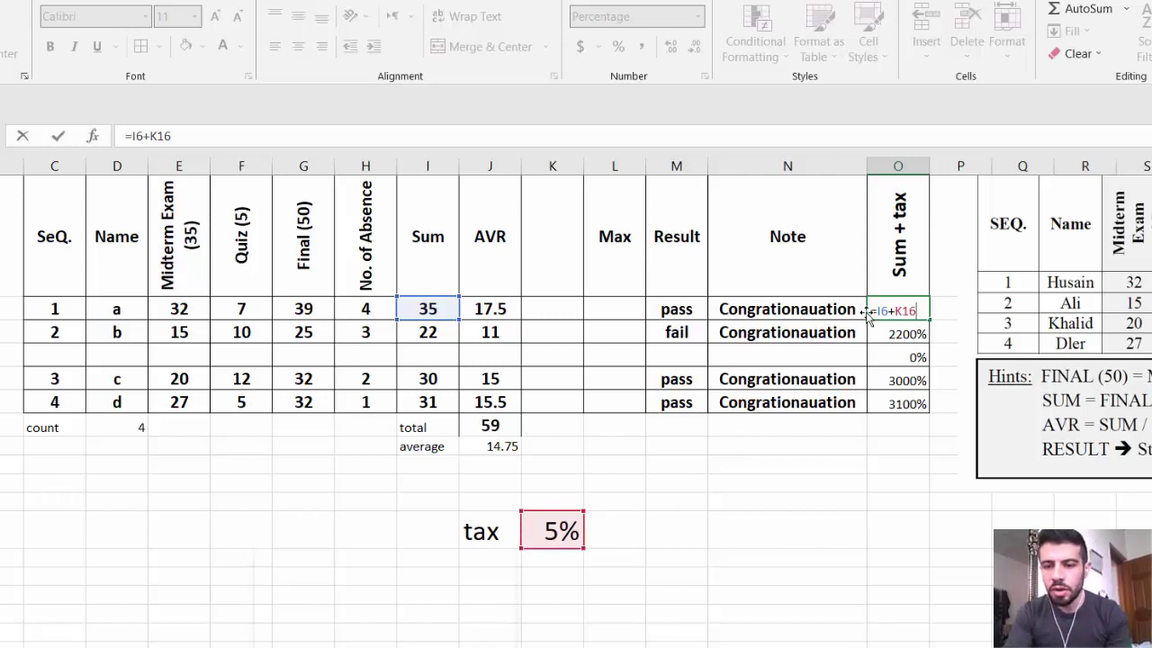
{"action": "left_click", "coordinate": [918, 309]}
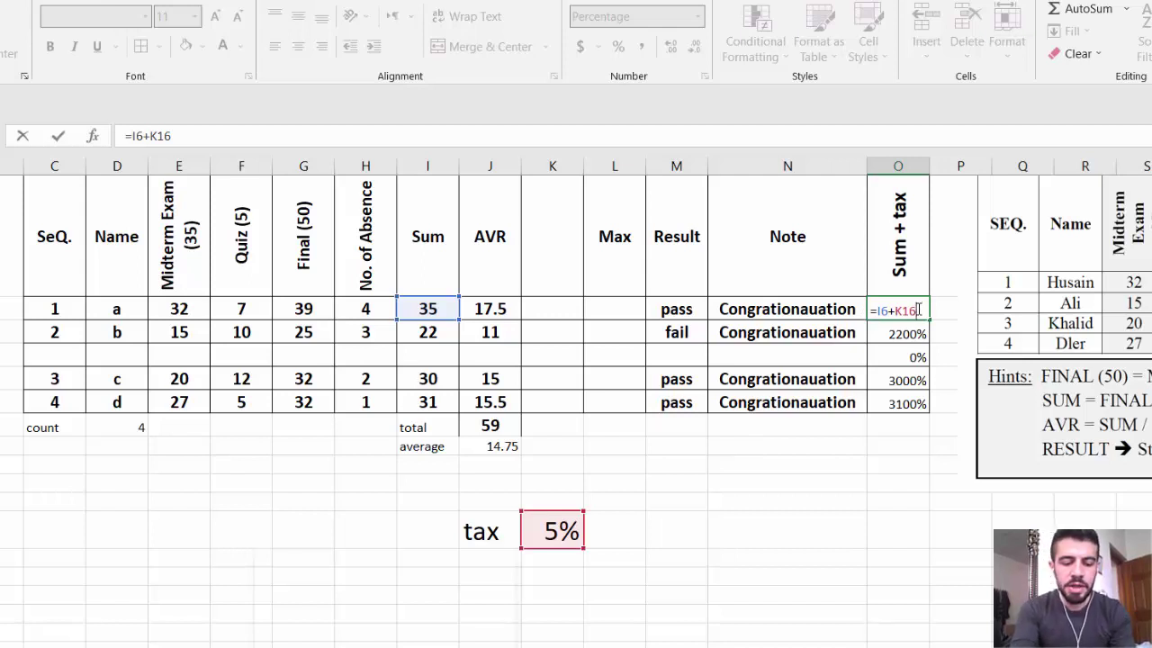
{"action": "key", "text": "F4"}
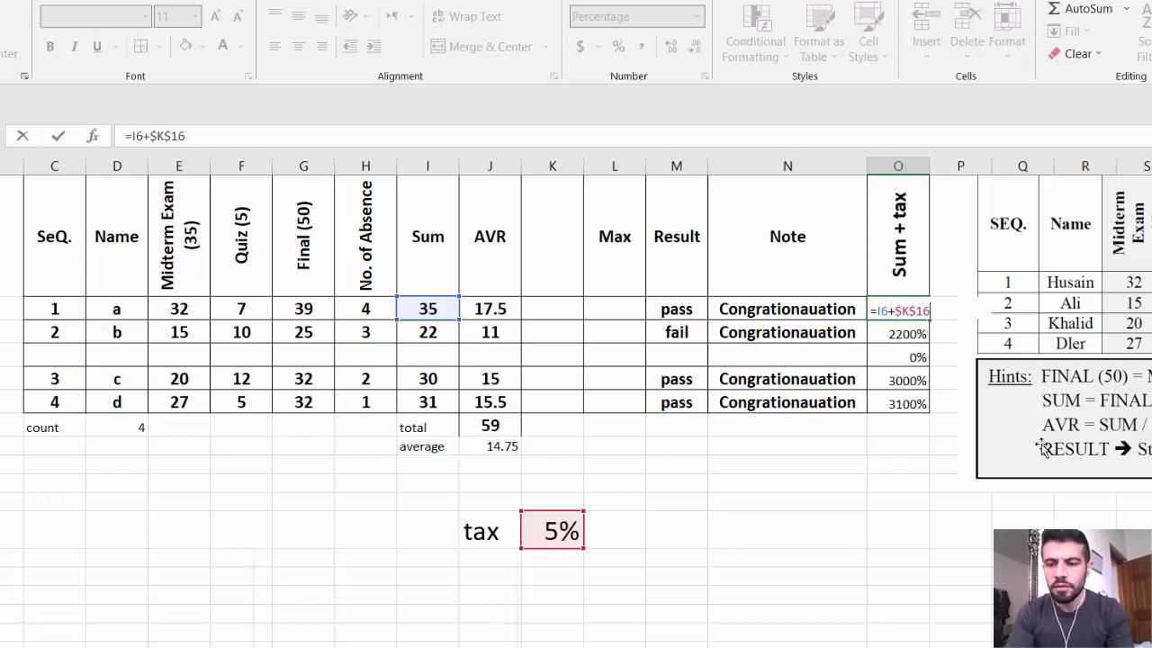
{"action": "key", "text": "Return"}
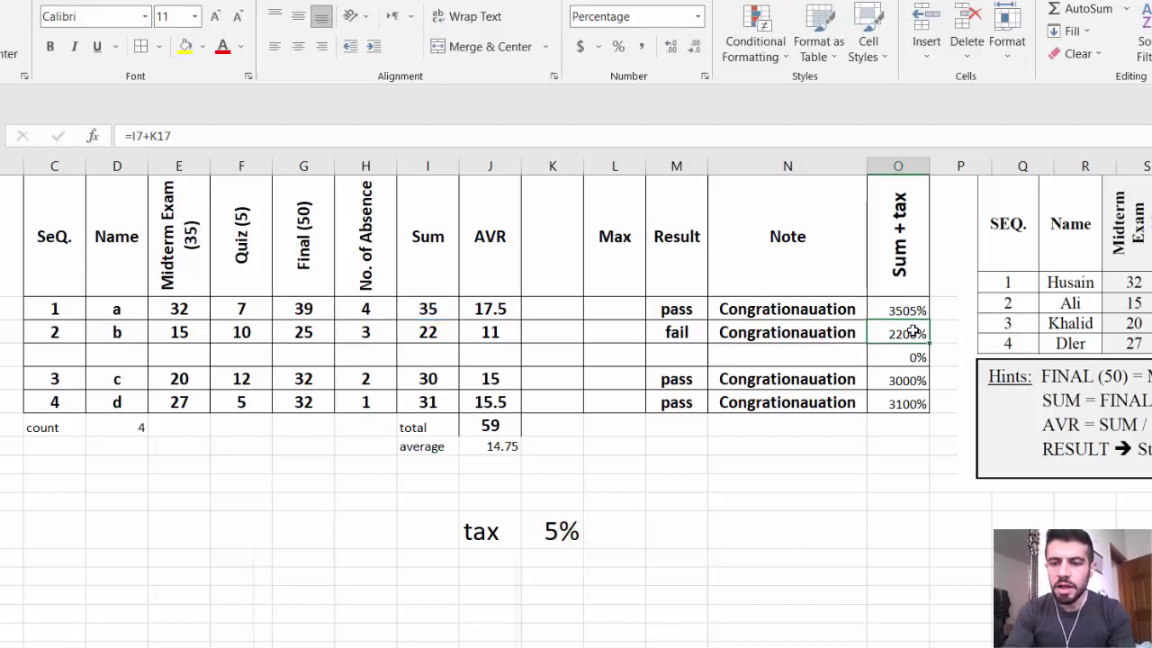
{"action": "left_click", "coordinate": [903, 303]}
{"action": "left_click_drag", "start_coordinate": [929, 321], "coordinate": [928, 407]}
{"action": "left_click", "coordinate": [831, 559]}
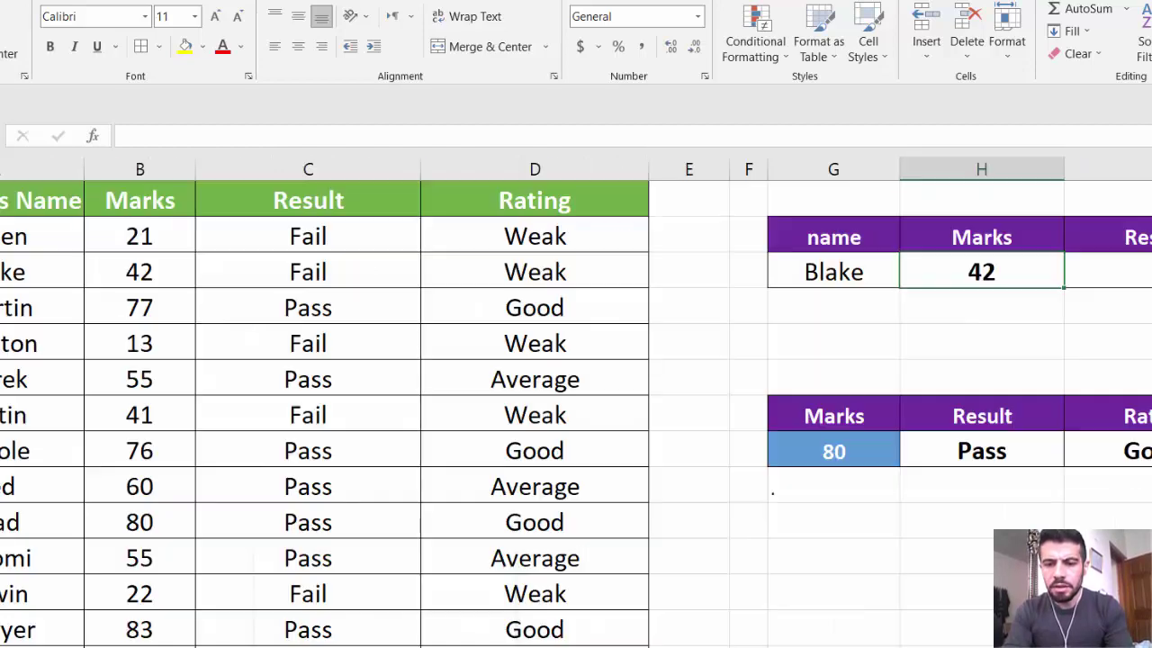
Clear the existing lookup formula from Marks cell H3 on the VLOOKUP sheet
{"action": "left_click", "coordinate": [990, 270]}
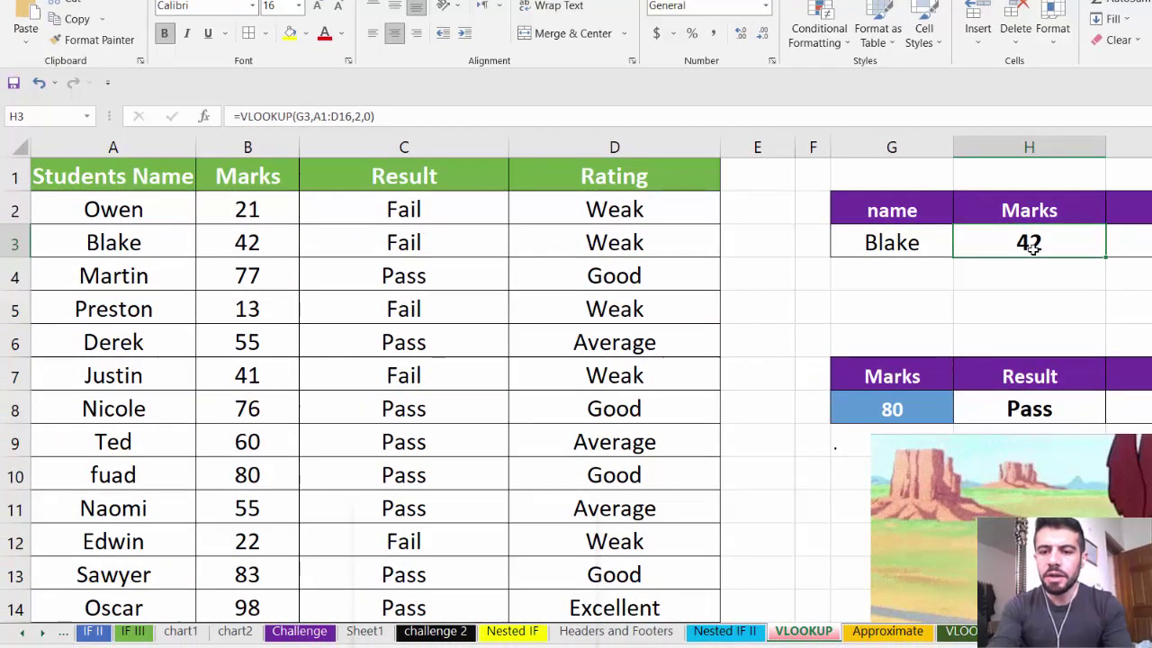
{"action": "key", "text": "Delete"}
{"action": "left_click", "coordinate": [856, 307]}
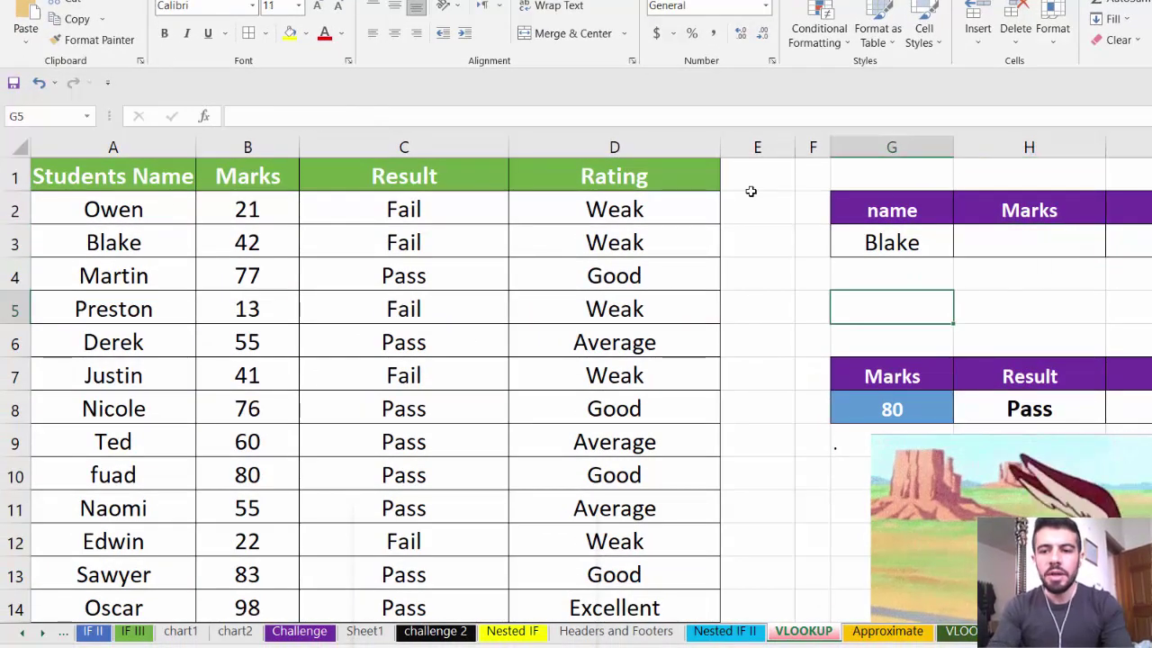
Enter an exact-match formula =VLOOKUP(G3,A1:D14,2,0) in H3 to return the marks for the name in G3
{"action": "left_click", "coordinate": [994, 241]}
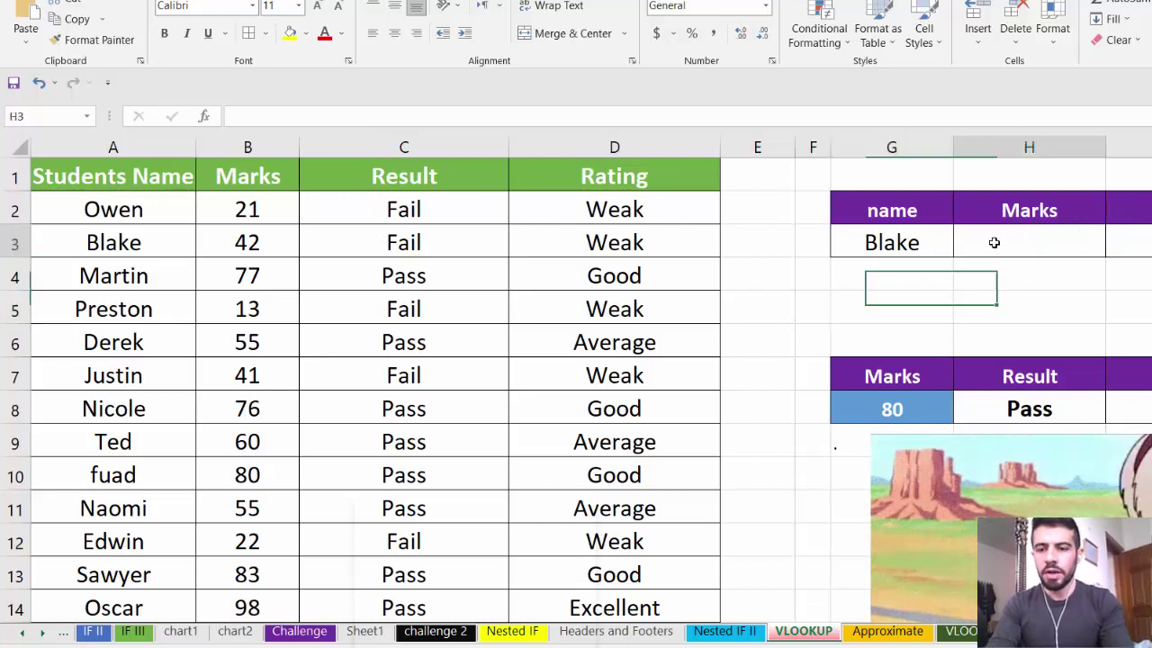
{"action": "type", "text": "=vl"}
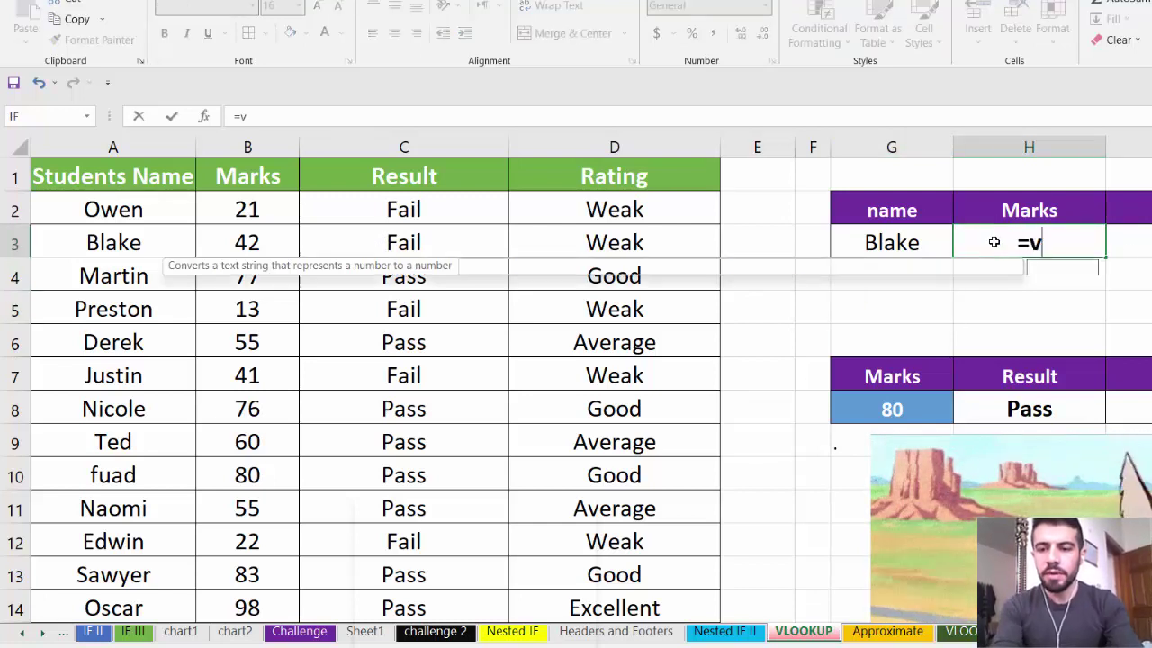
{"action": "double_click", "coordinate": [1067, 270]}
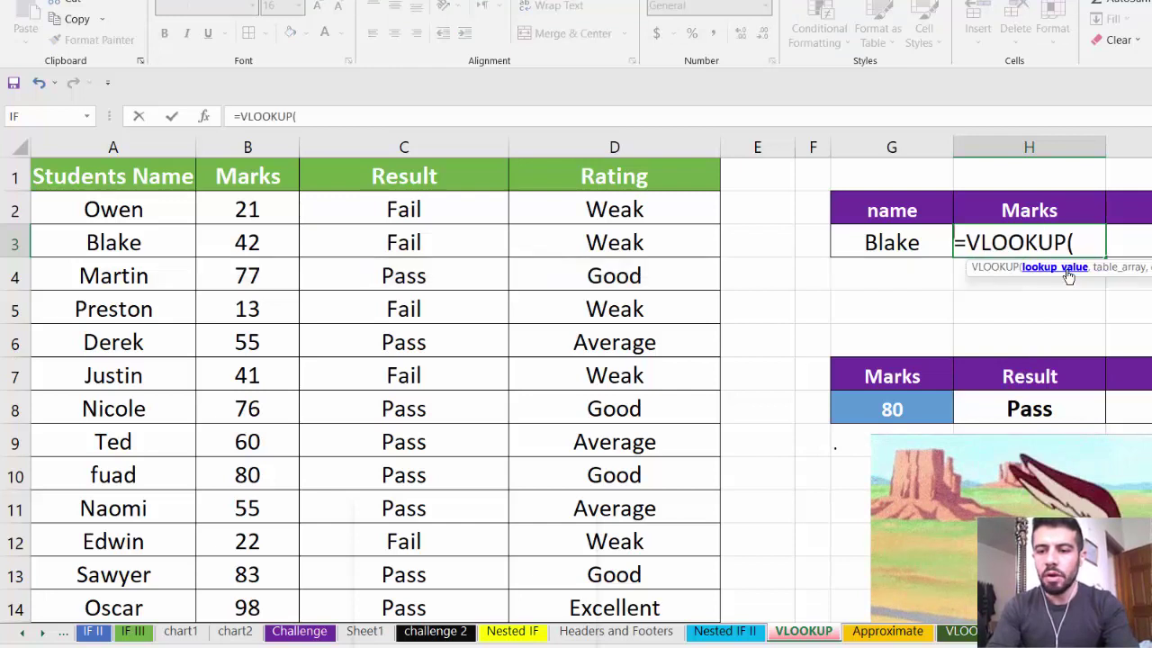
{"action": "left_click", "coordinate": [870, 242]}
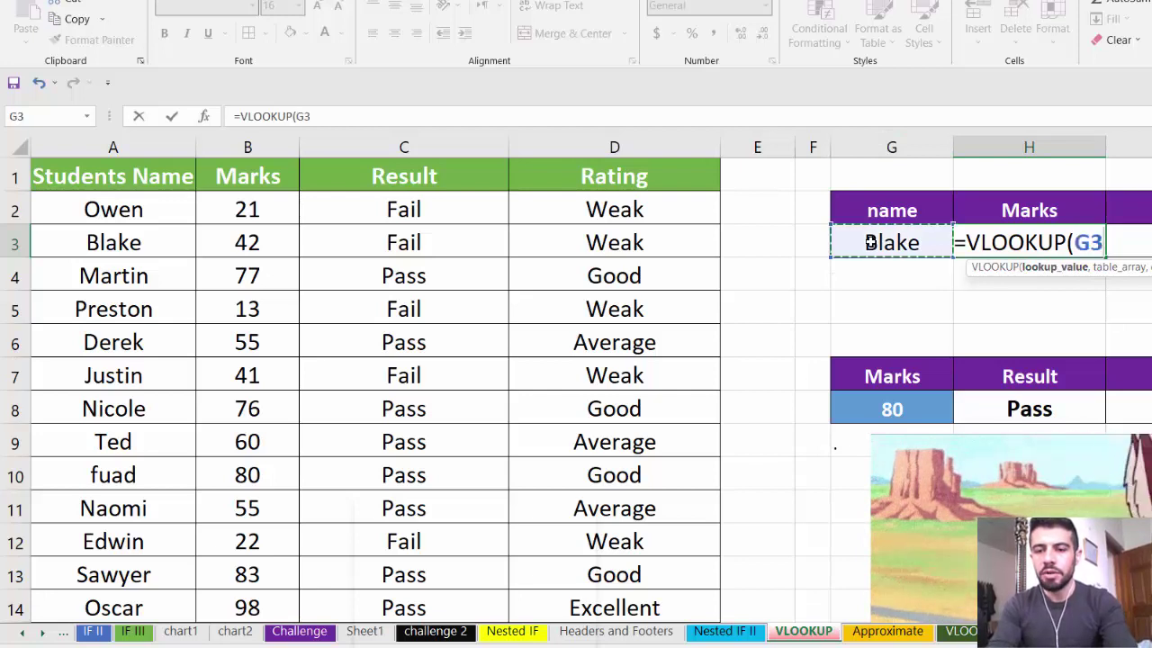
{"action": "type", "text": ","}
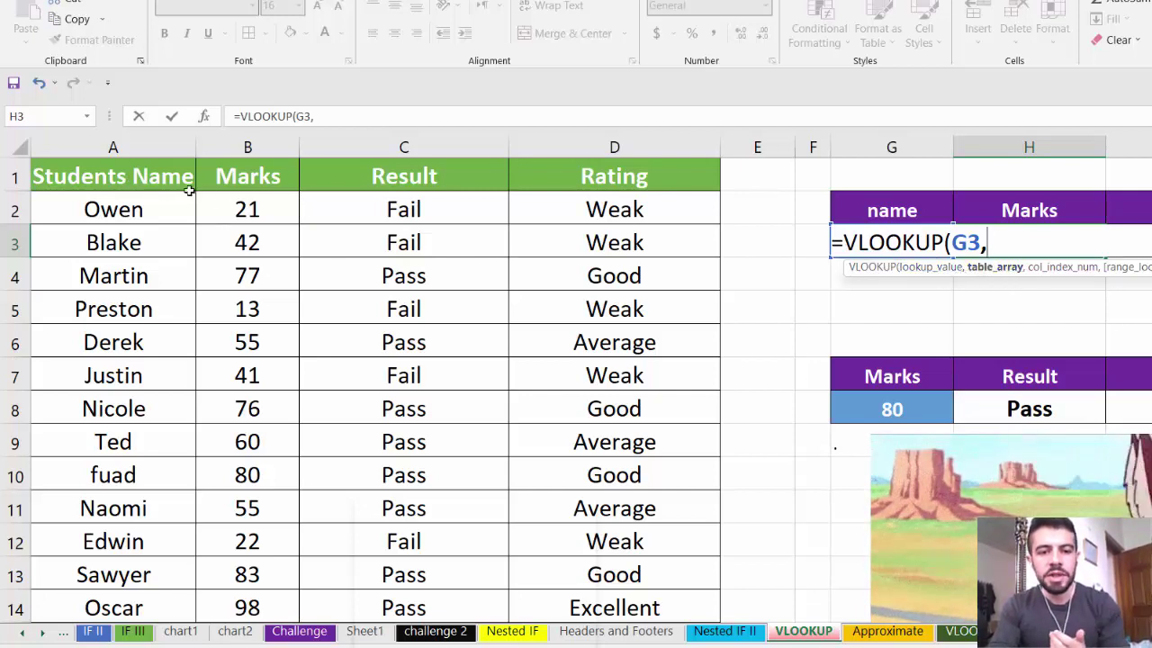
{"action": "left_click_drag", "start_coordinate": [185, 185], "coordinate": [654, 596]}
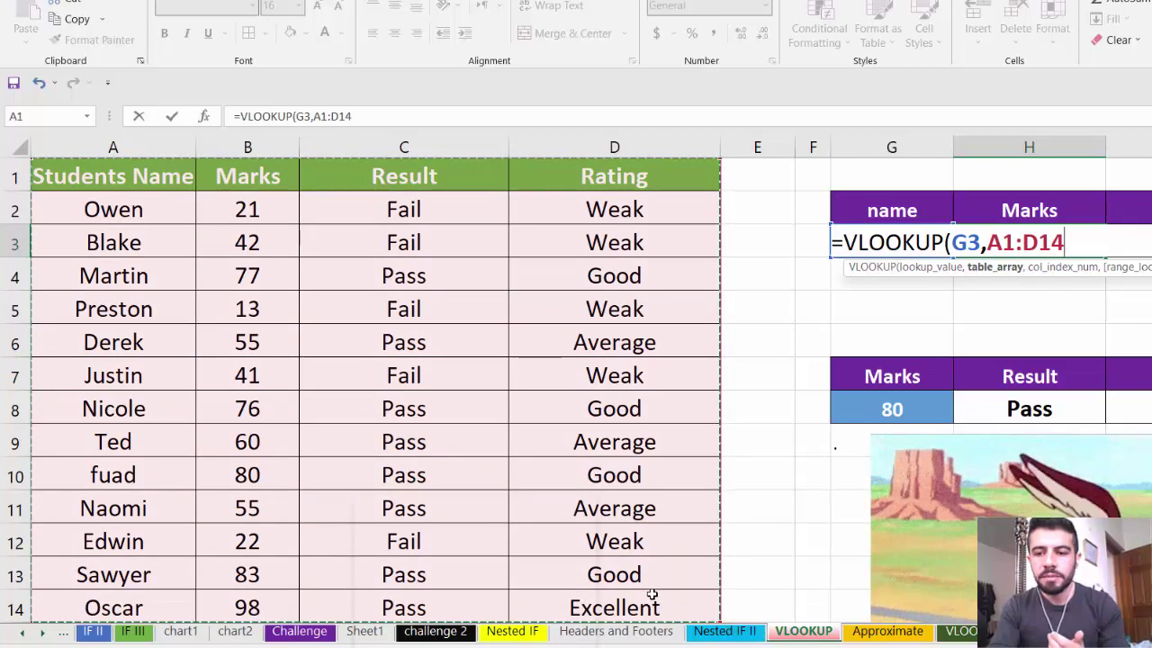
{"action": "type", "text": ",2"}
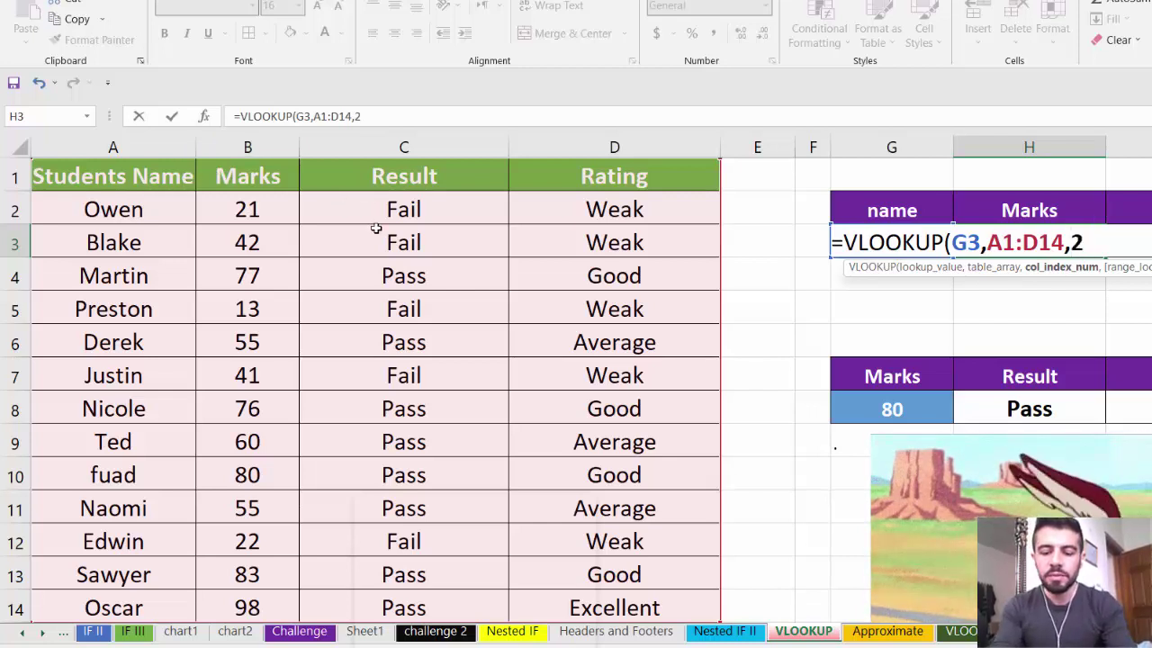
{"action": "type", "text": ",0"}
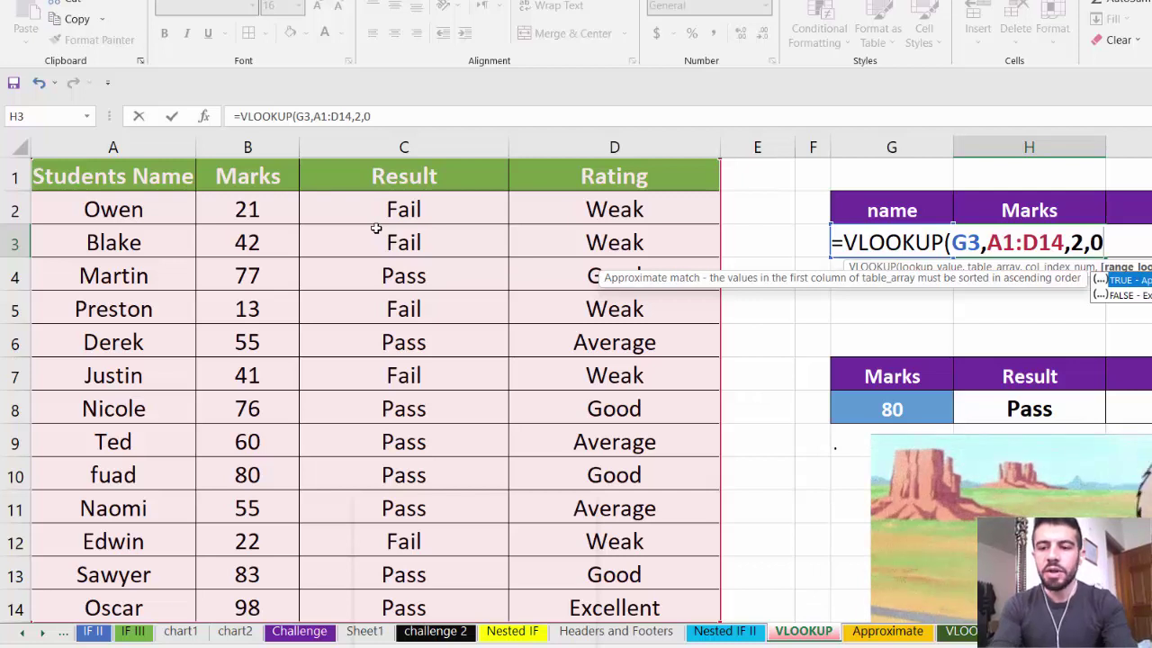
{"action": "key", "text": "Return"}
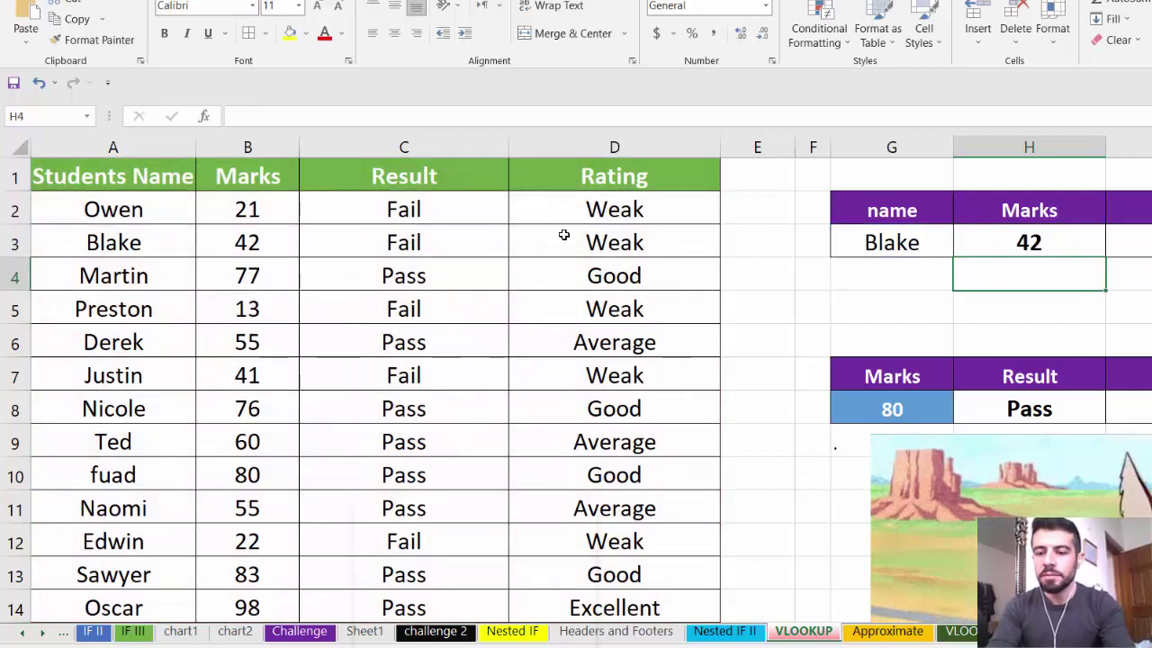
Replace the Result formula in H8 with =VLOOKUP(G8,B1:D14,2,0) to look up the result for the marks in G8
{"action": "left_click", "coordinate": [1067, 410]}
{"action": "double_click", "coordinate": [1068, 411]}
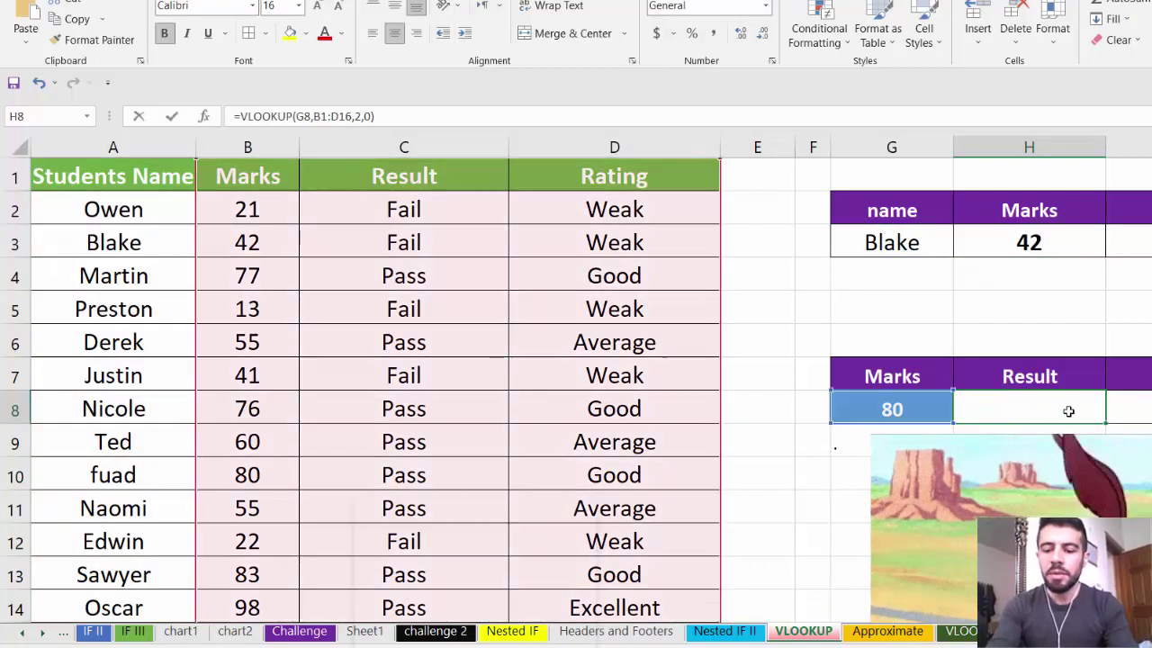
{"action": "key", "text": "Delete"}
{"action": "type", "text": "=vl"}
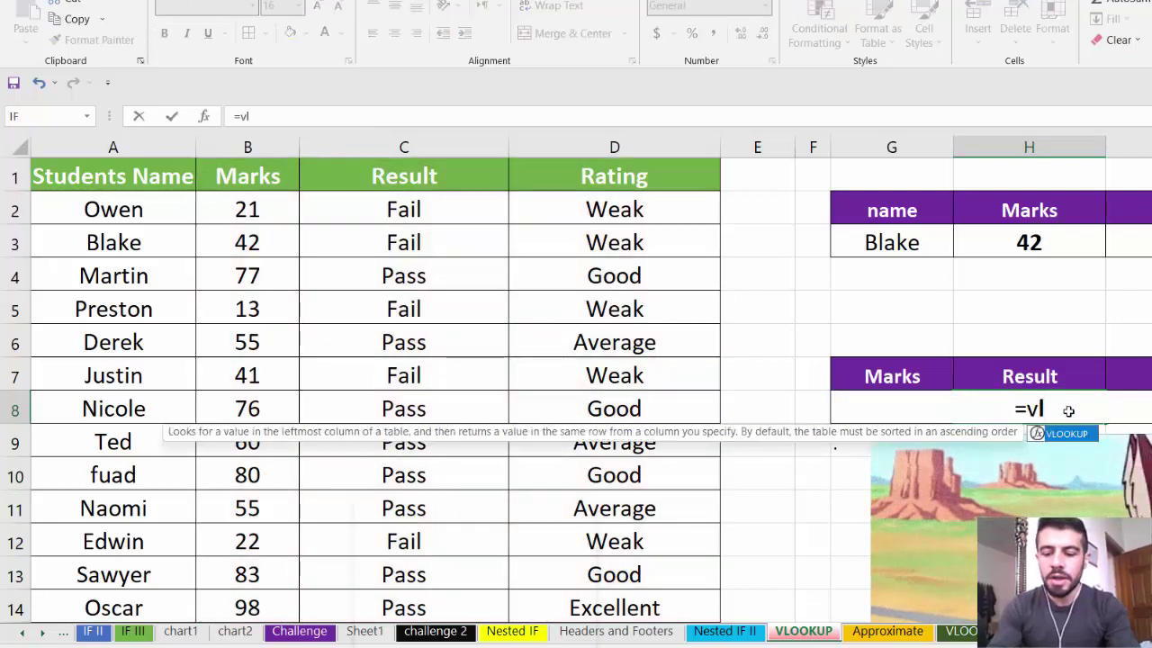
{"action": "double_click", "coordinate": [1067, 435]}
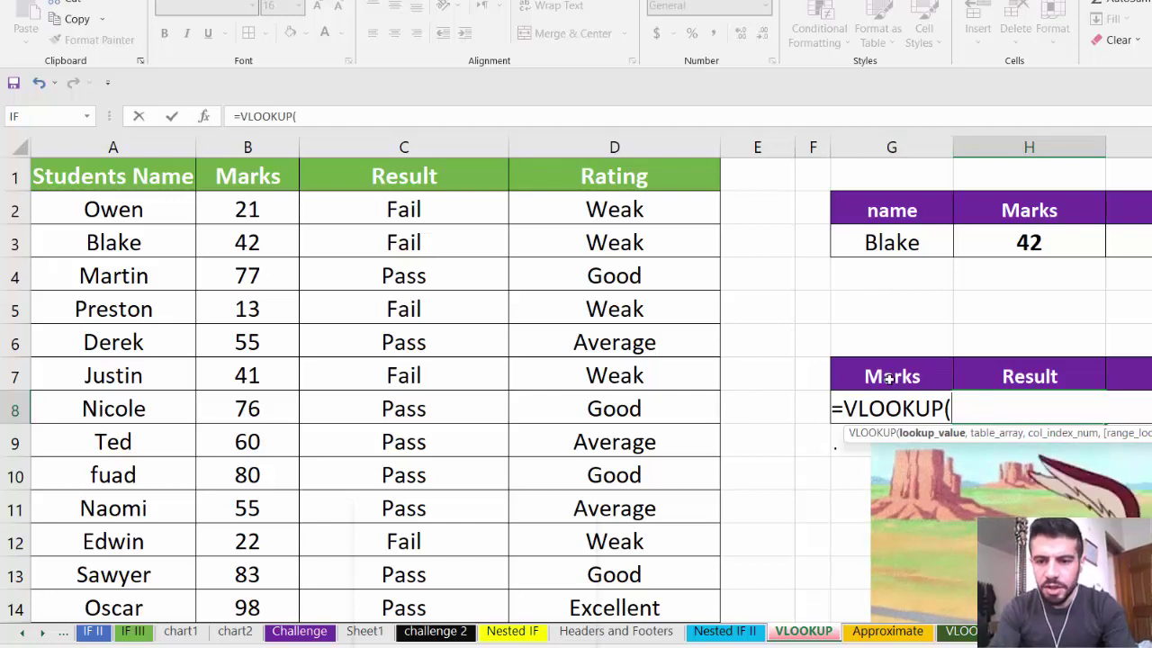
{"action": "type", "text": "g8"}
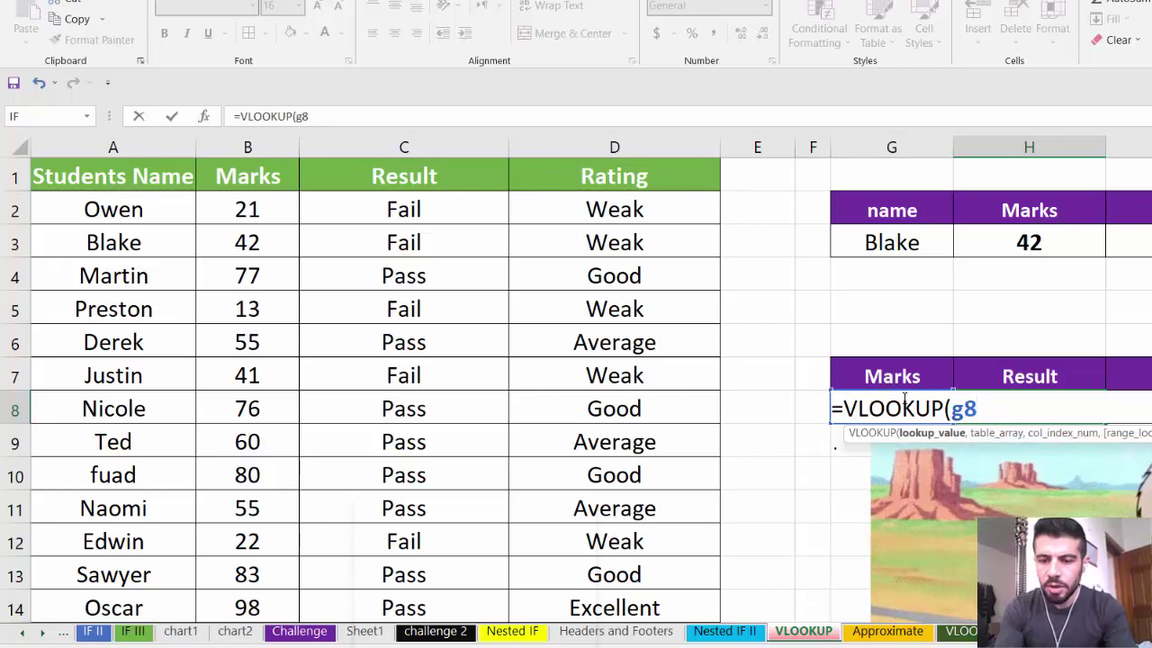
{"action": "type", "text": ","}
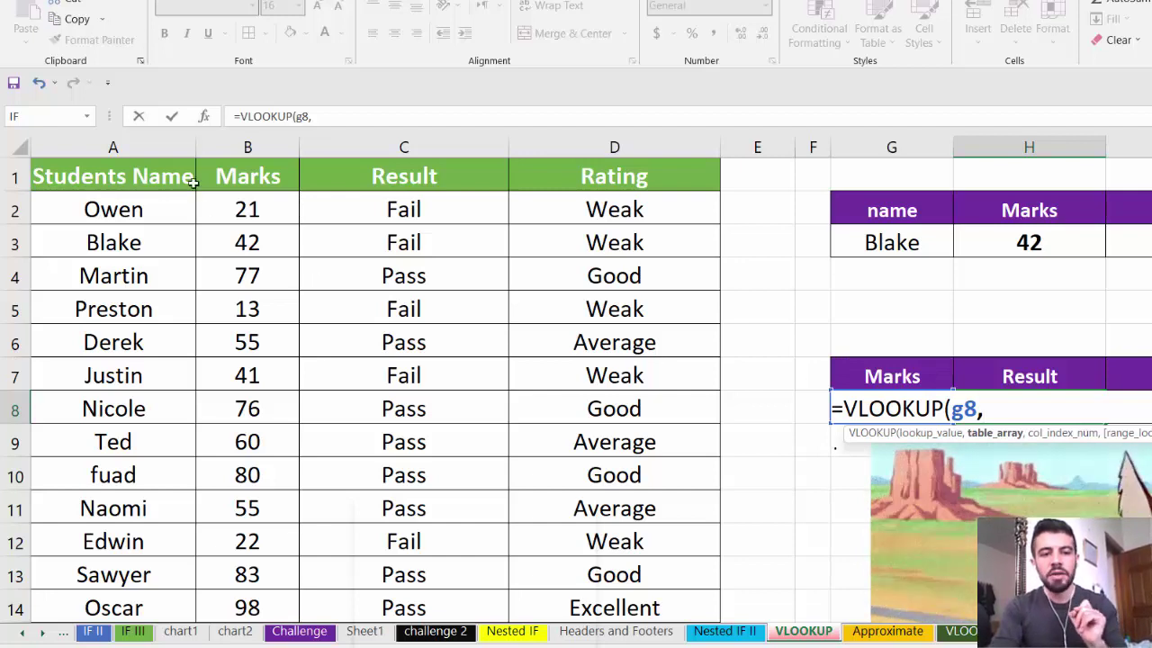
{"action": "left_click_drag", "start_coordinate": [255, 182], "coordinate": [601, 601]}
{"action": "type", "text": ","}
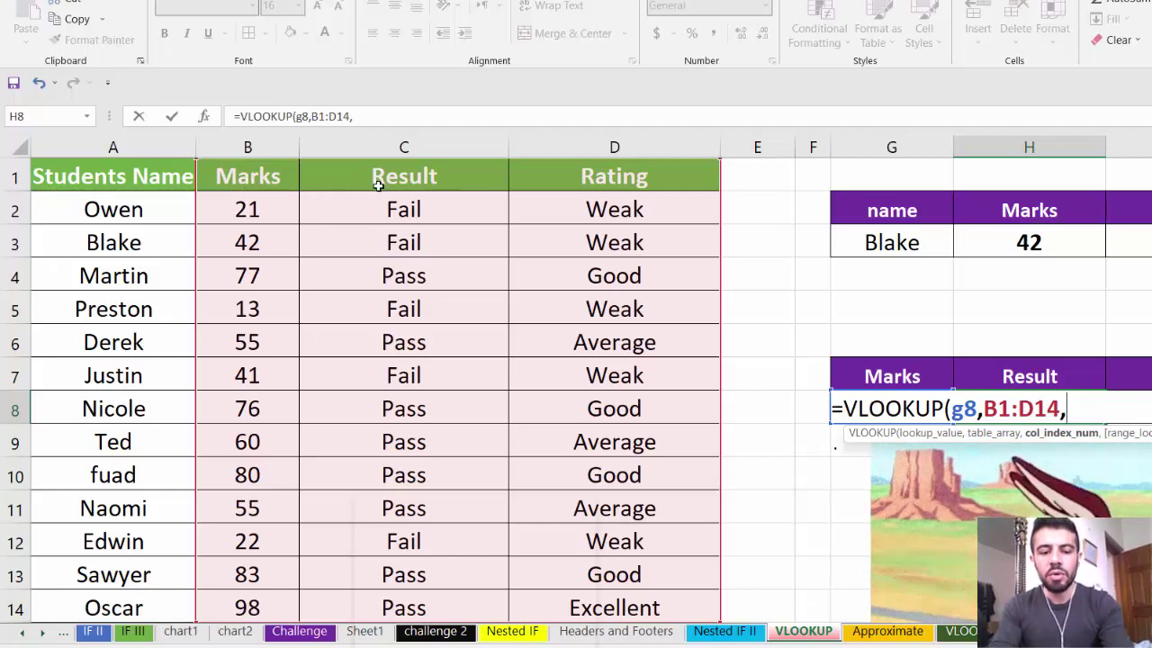
{"action": "type", "text": "2,0"}
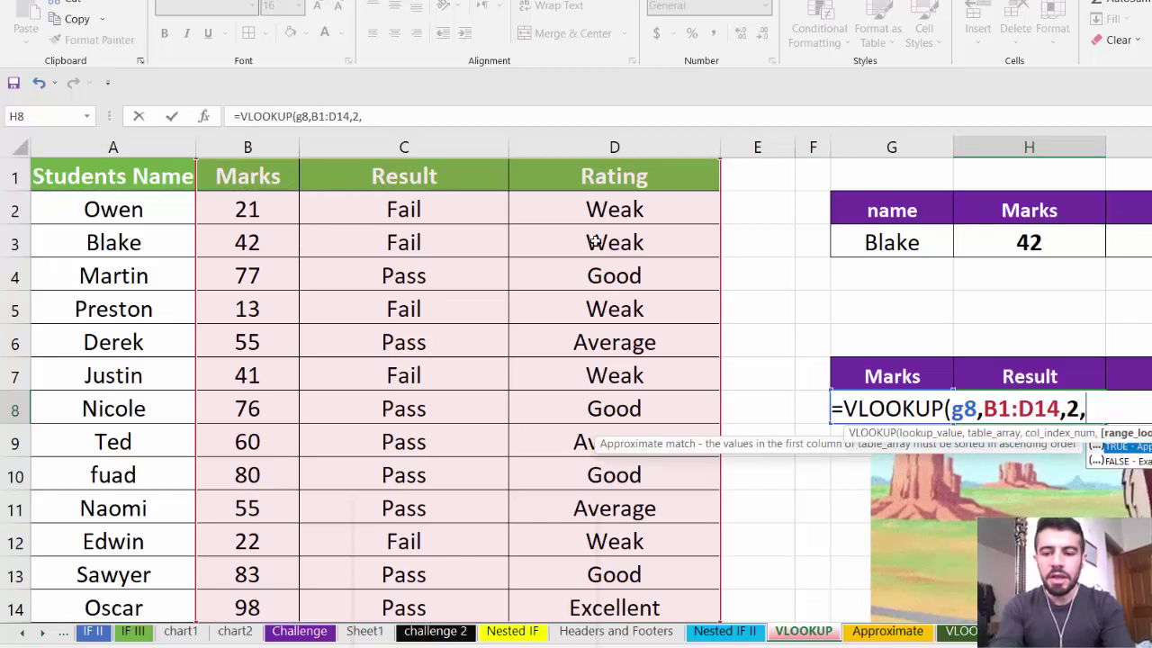
{"action": "key", "text": "Return"}
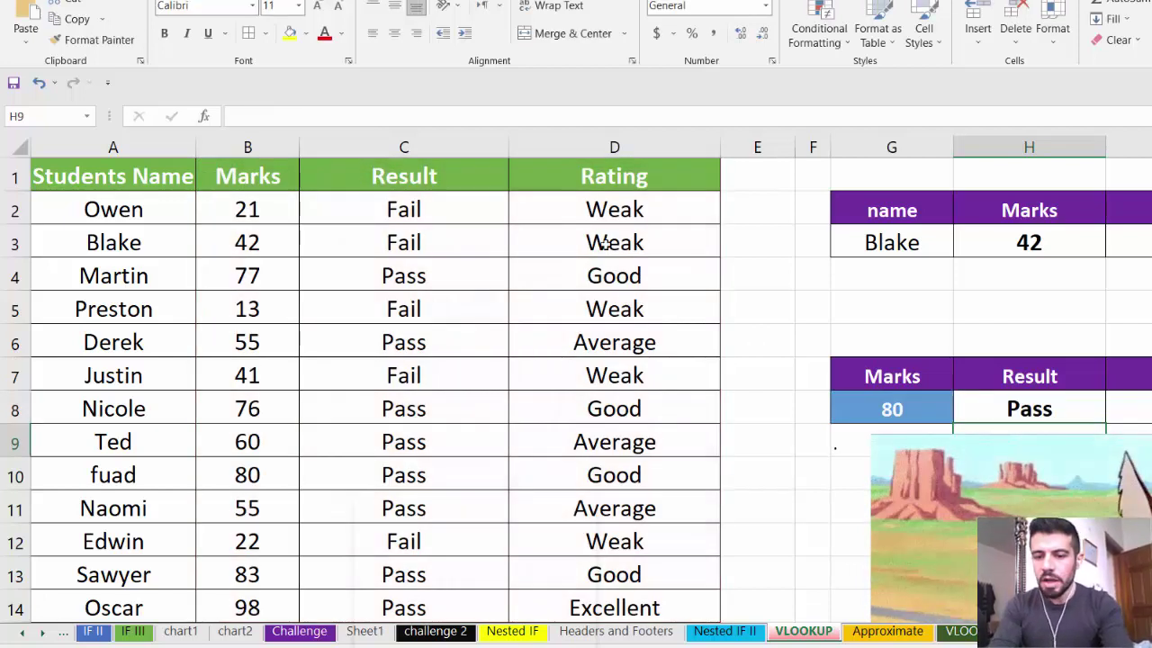